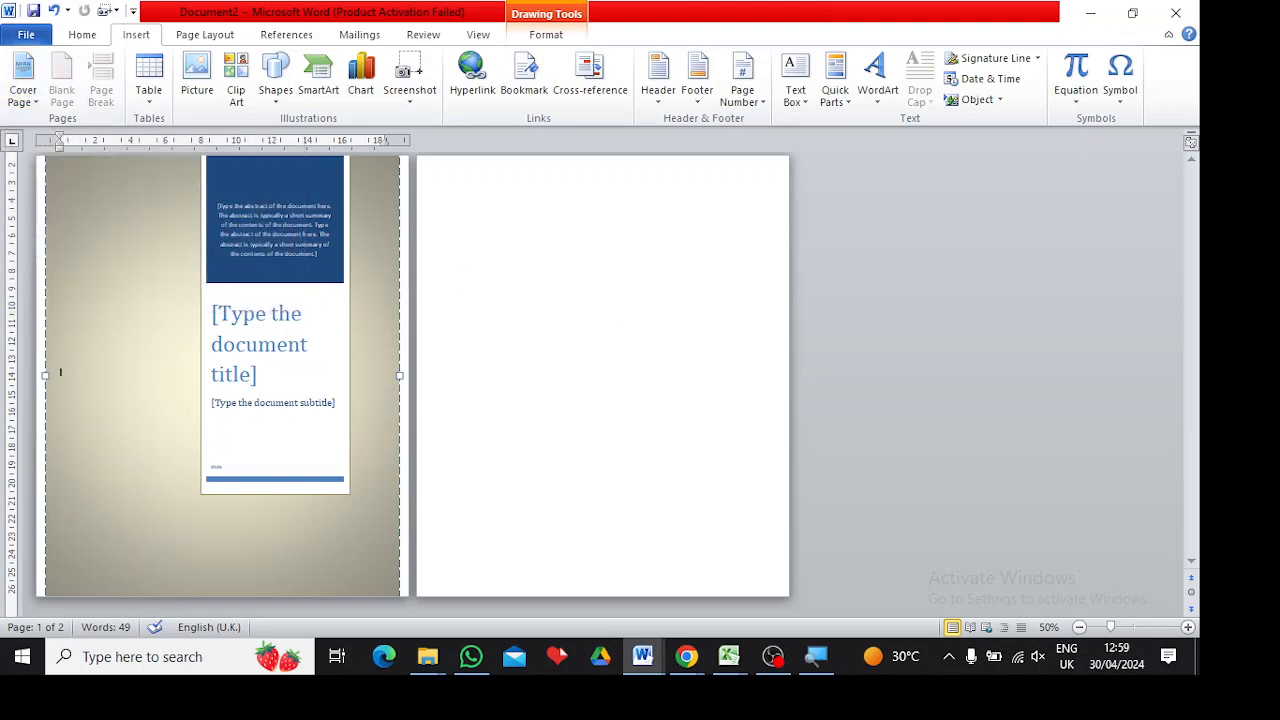
Draw a diamond about 7.89 cm high and 7.57 cm wide on the cover page, beside the blue abstract block.
{"action": "left_click", "coordinate": [614, 267]}
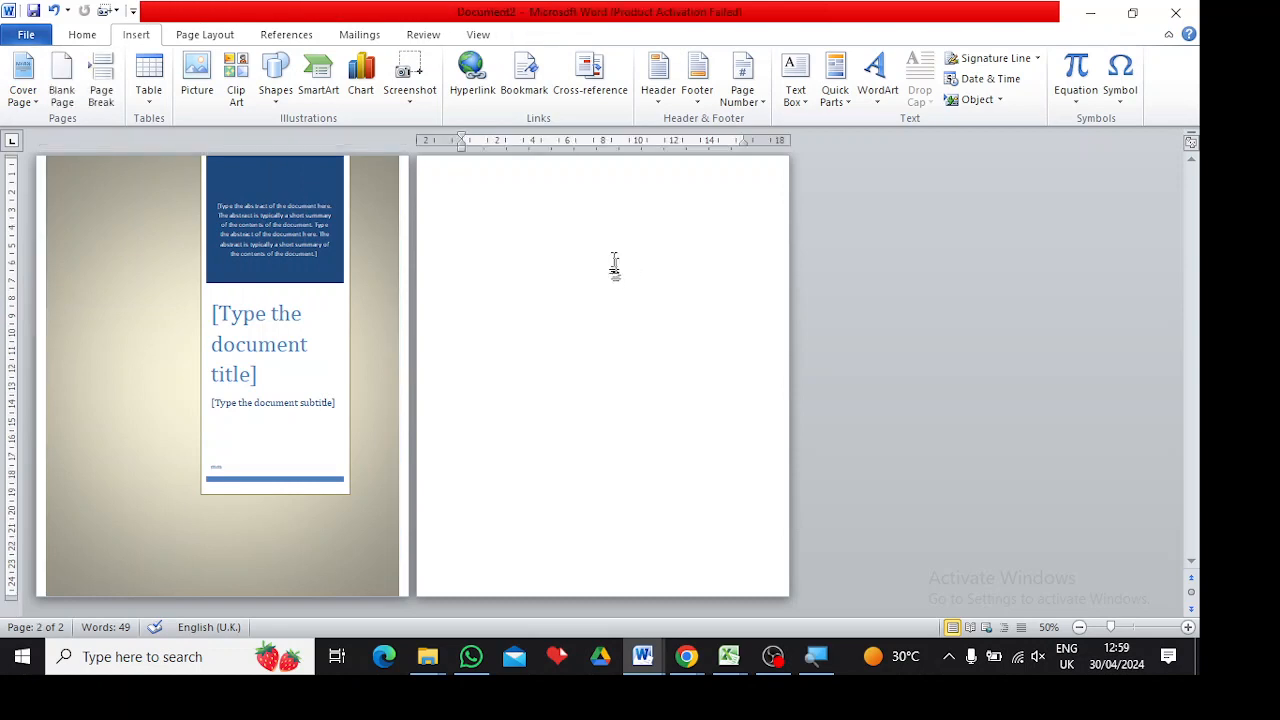
{"action": "left_click", "coordinate": [184, 257]}
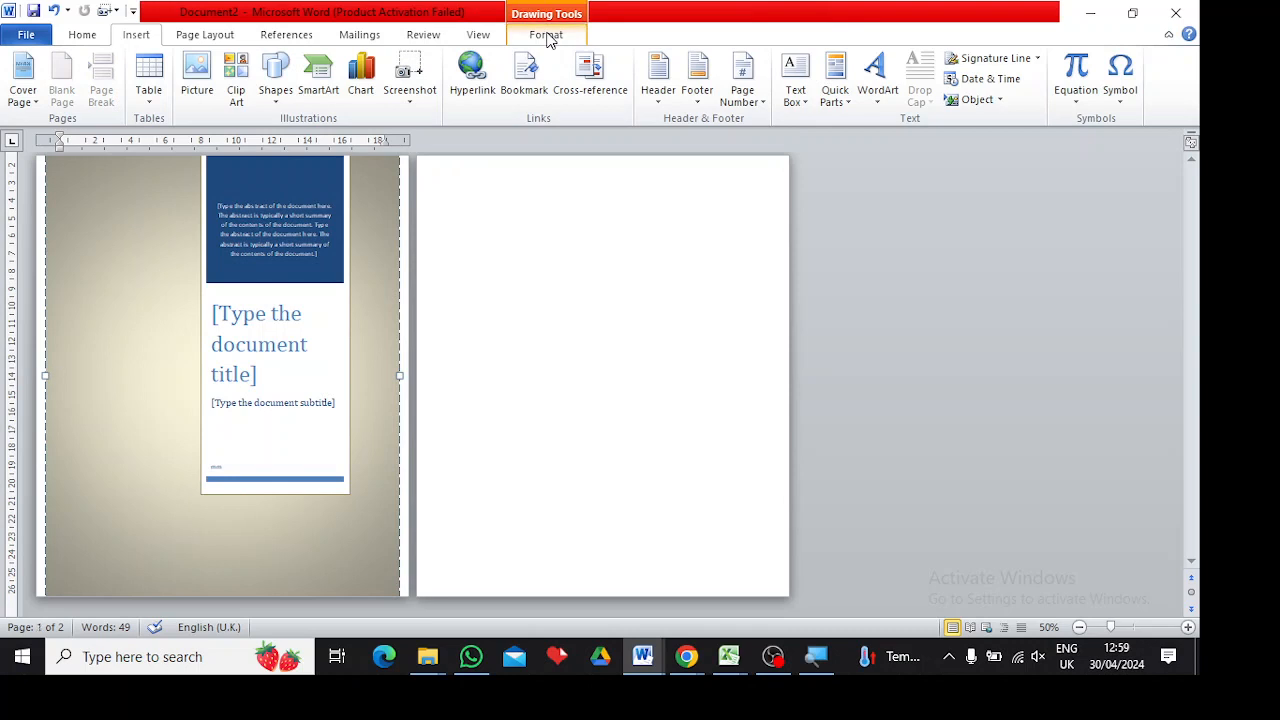
{"action": "left_click", "coordinate": [546, 35]}
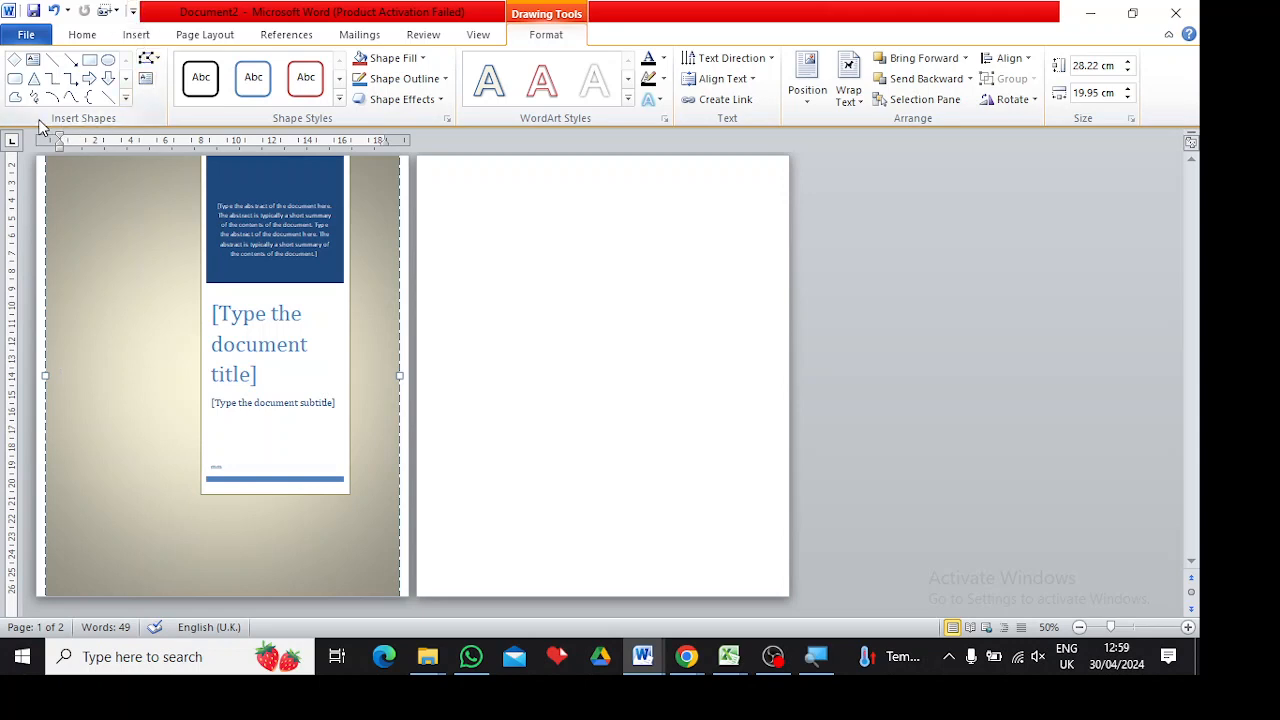
{"action": "left_click", "coordinate": [126, 98]}
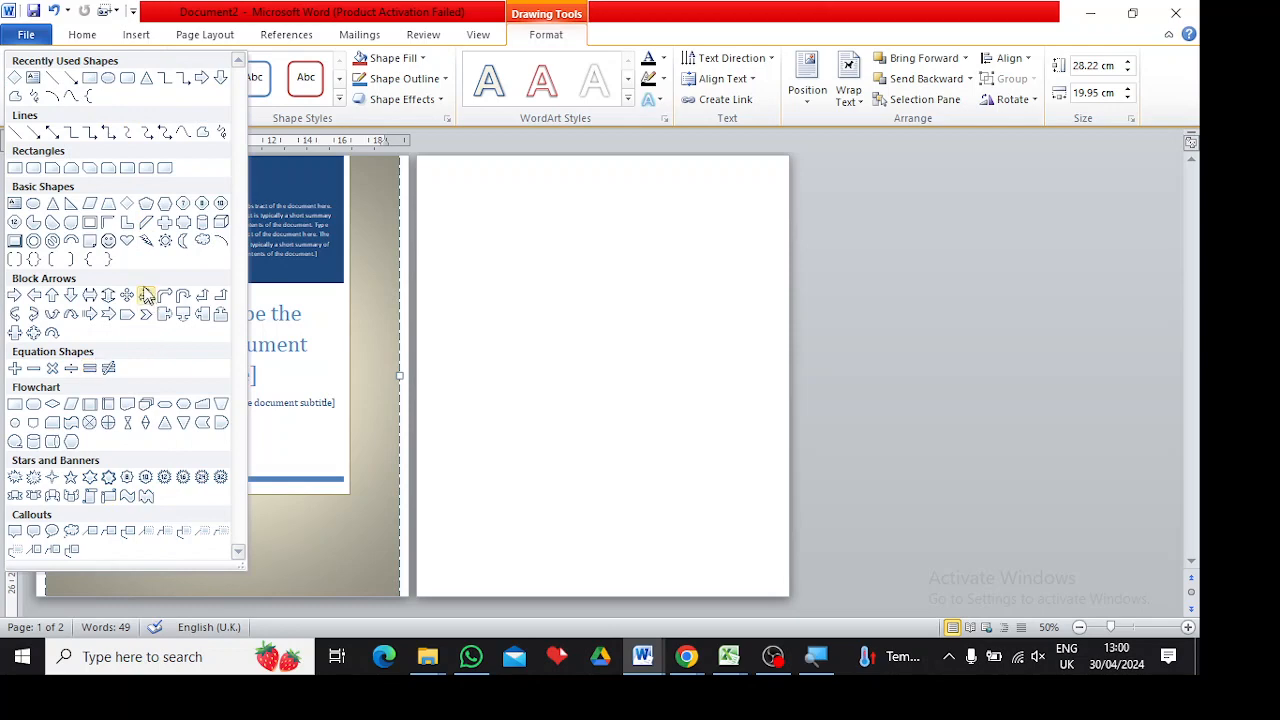
{"action": "left_click", "coordinate": [126, 205]}
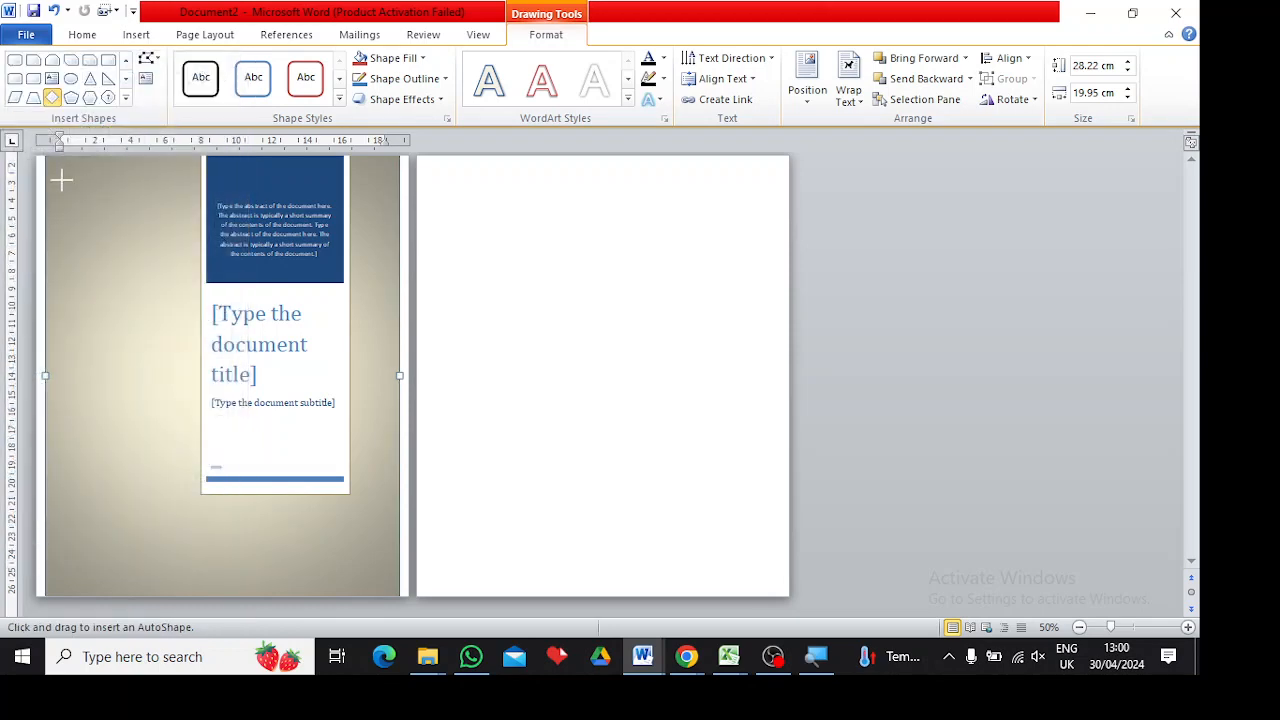
{"action": "left_click_drag", "start_coordinate": [61, 179], "coordinate": [196, 320]}
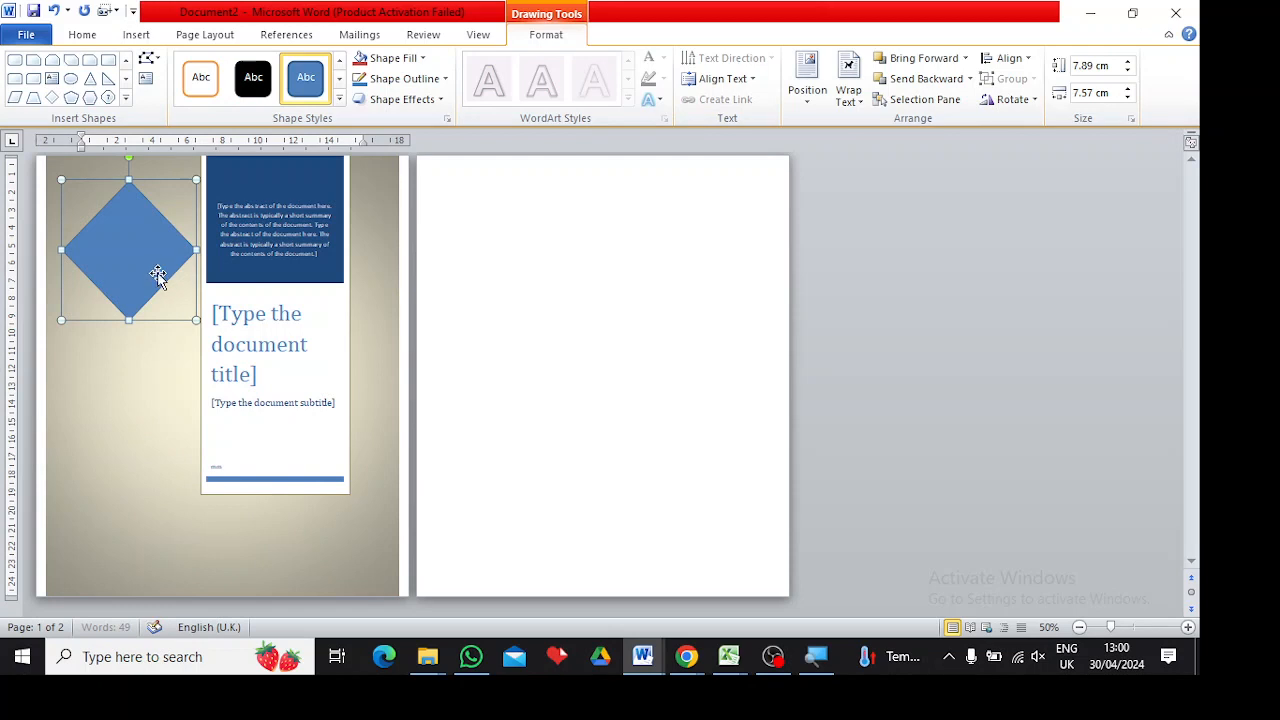
Change the diamond on the cover page into a pentagon.
{"action": "left_click", "coordinate": [152, 58]}
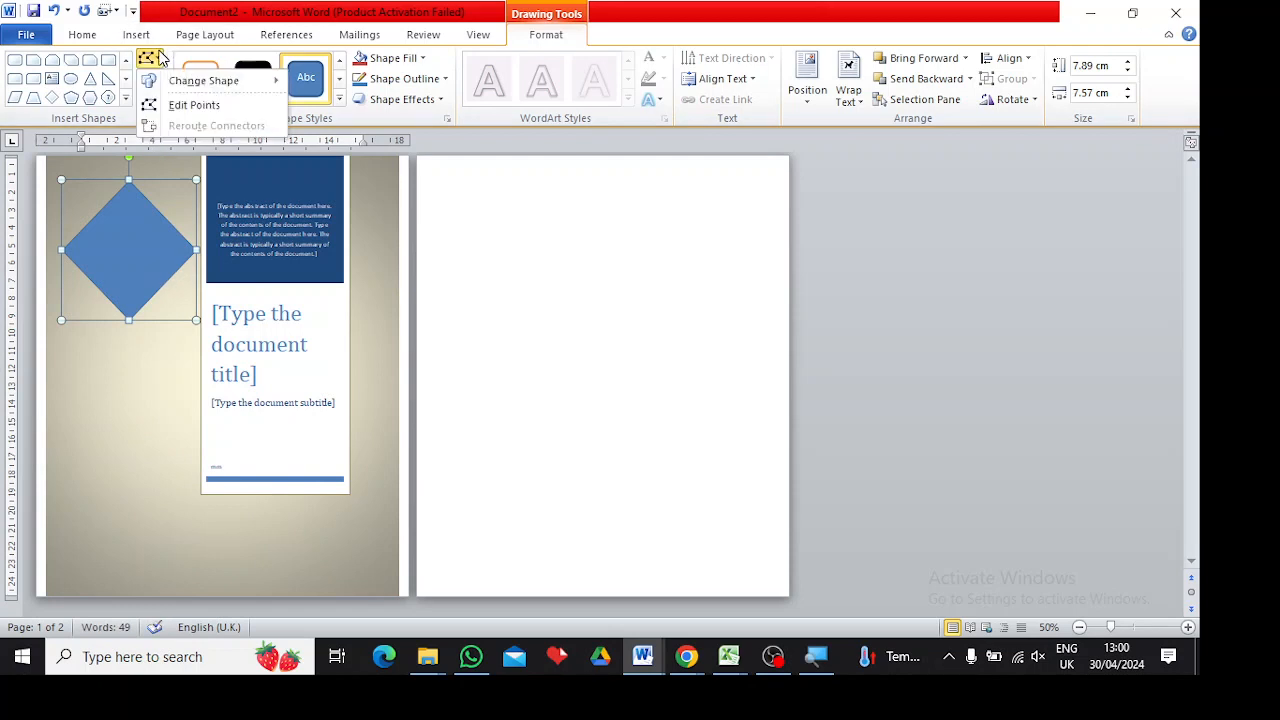
{"action": "mouse_move", "coordinate": [203, 82]}
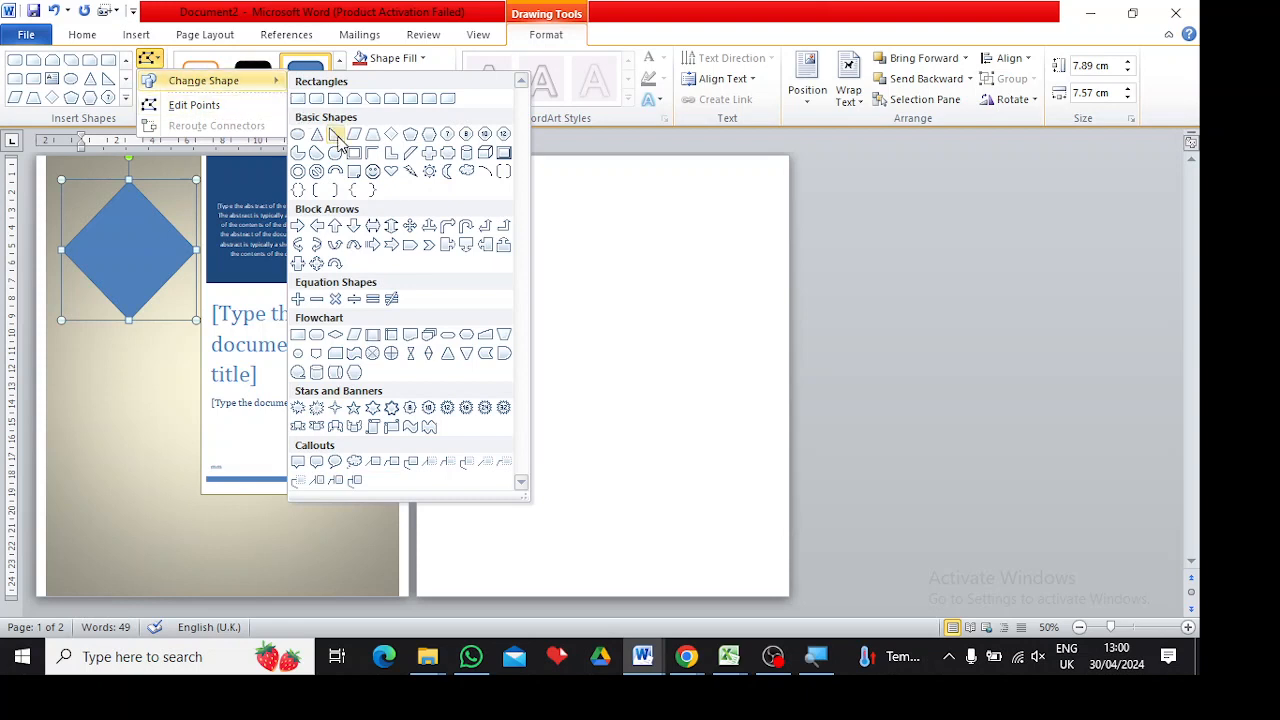
{"action": "left_click", "coordinate": [412, 137]}
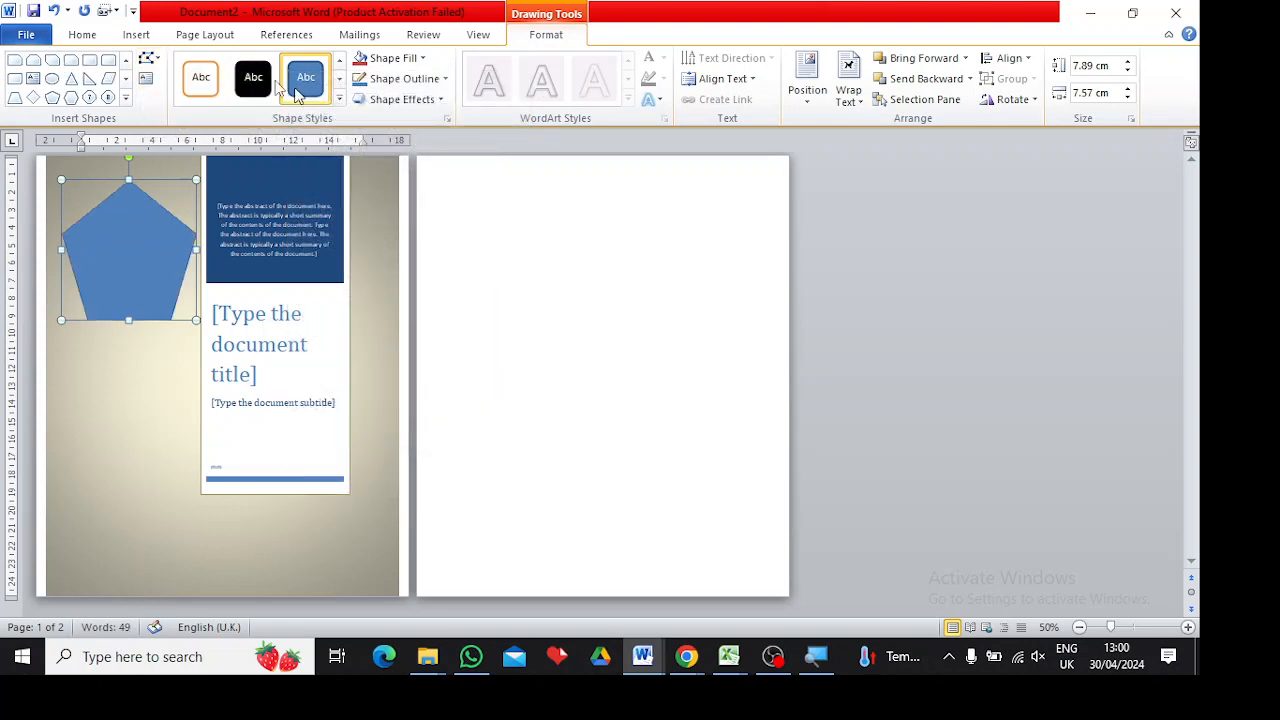
Edit the pentagon's points, raising its top vertex and bending its upper-left edge outward.
{"action": "left_click", "coordinate": [149, 58]}
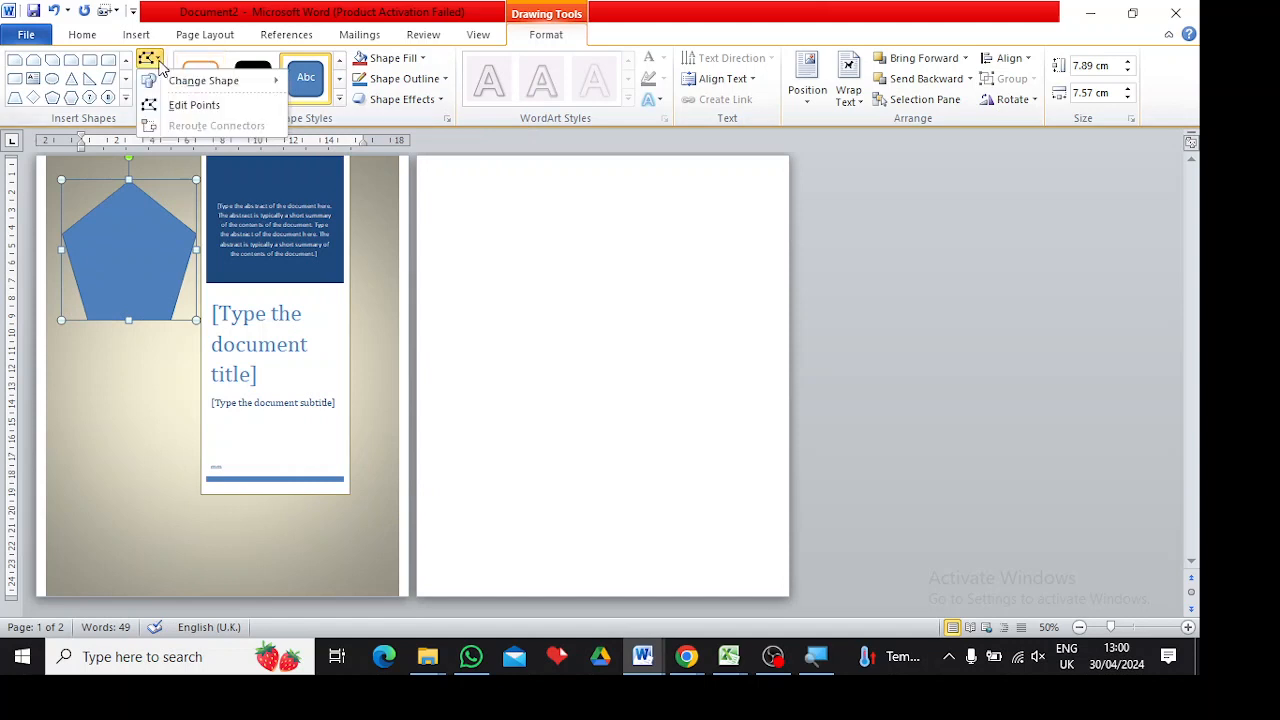
{"action": "left_click", "coordinate": [194, 105]}
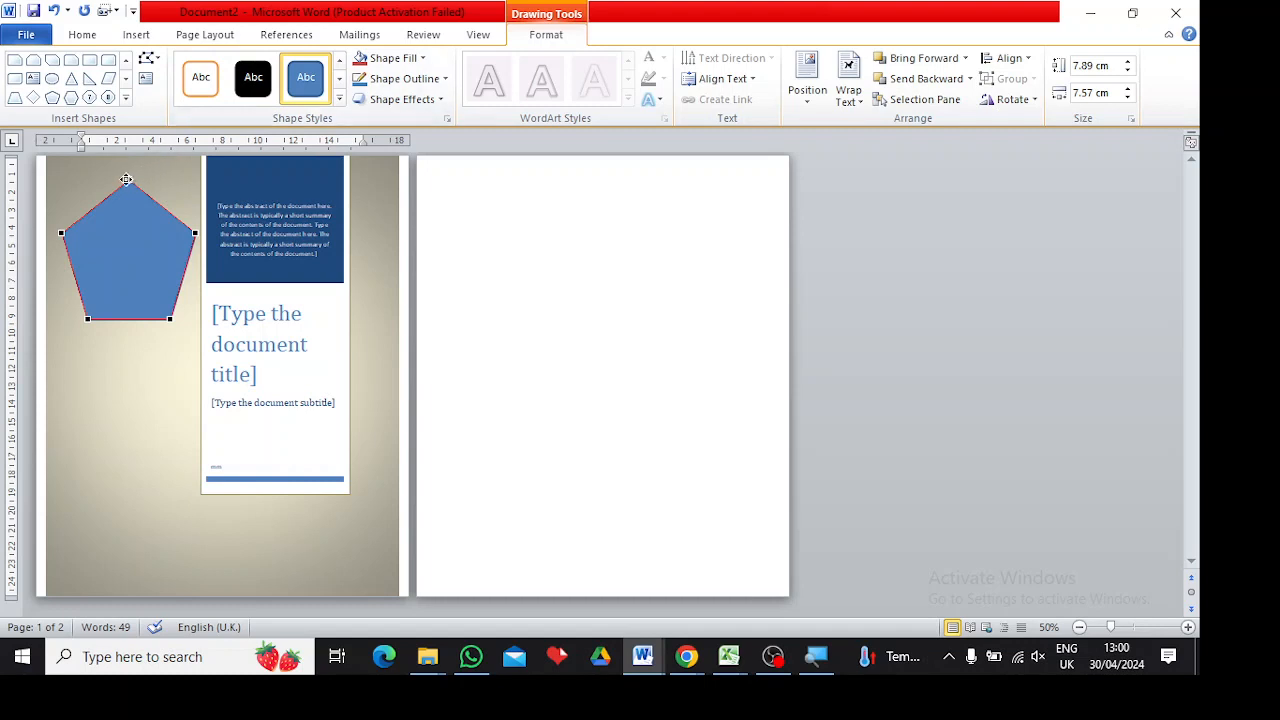
{"action": "mouse_move", "coordinate": [128, 180]}
{"action": "left_mouse_down"}
{"action": "mouse_move", "coordinate": [149, 137]}
{"action": "mouse_move", "coordinate": [106, 167]}
{"action": "mouse_move", "coordinate": [129, 162]}
{"action": "left_mouse_up"}
{"action": "mouse_move", "coordinate": [105, 186]}
{"action": "left_mouse_down"}
{"action": "mouse_move", "coordinate": [60, 177]}
{"action": "mouse_move", "coordinate": [90, 181]}
{"action": "left_mouse_up"}
{"action": "left_click", "coordinate": [146, 200]}
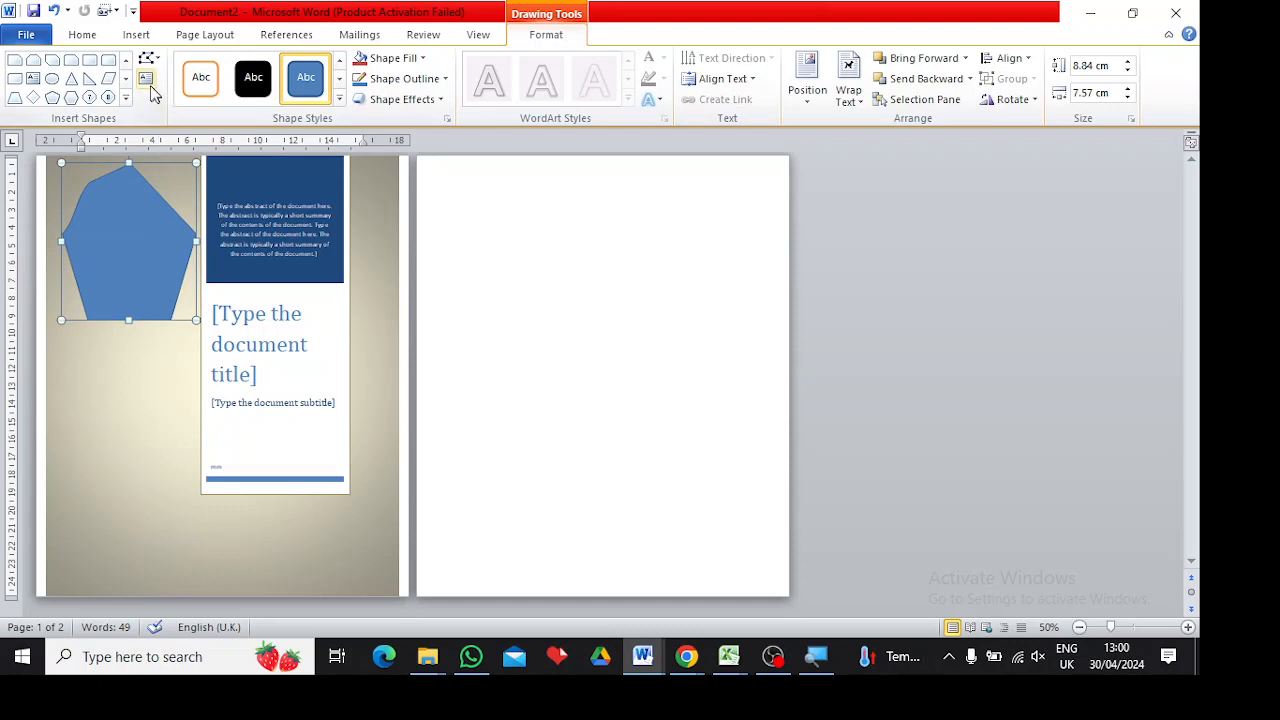
Draw a text box on the cover page background below the reshaped pentagon.
{"action": "left_click", "coordinate": [262, 230]}
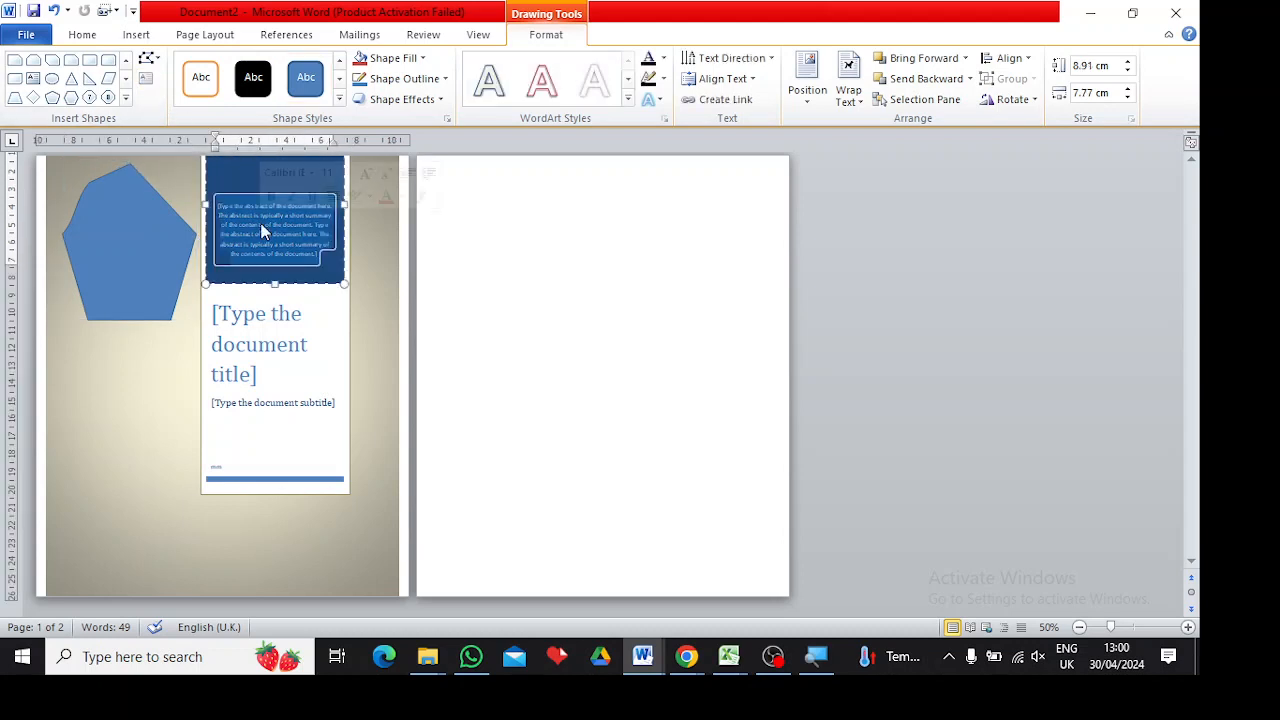
{"action": "left_click", "coordinate": [278, 365]}
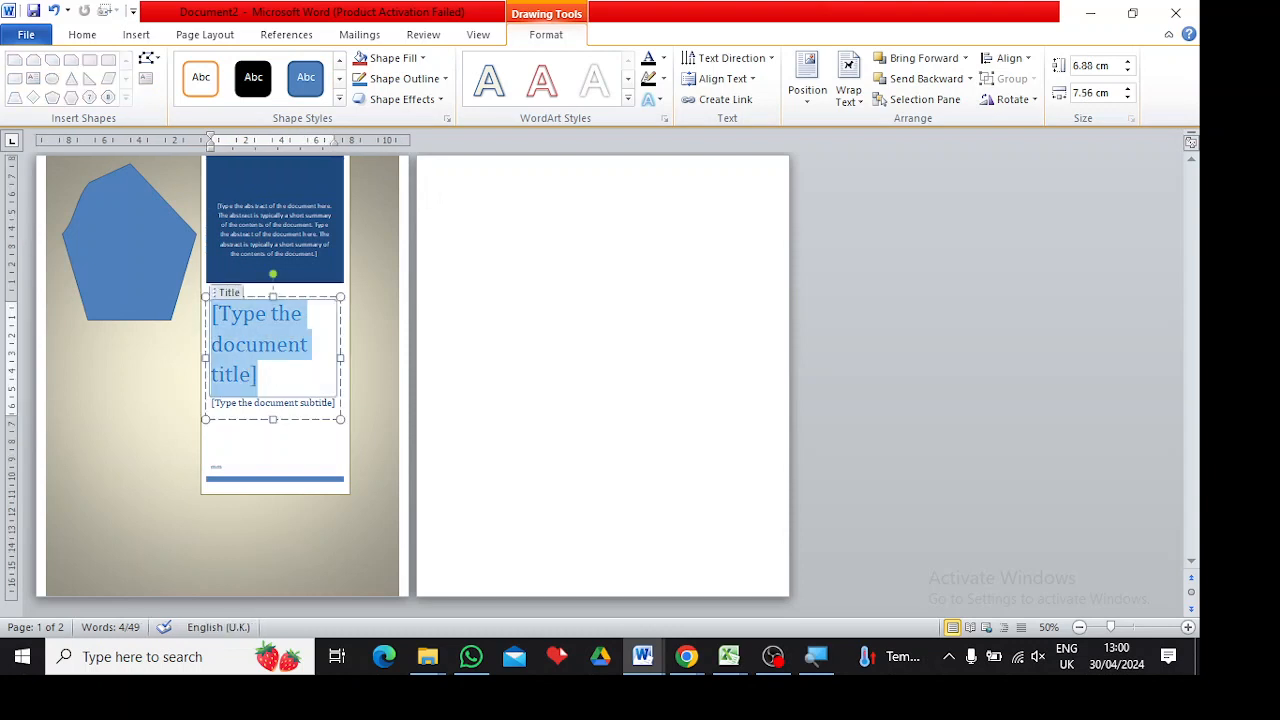
{"action": "left_click", "coordinate": [60, 372]}
{"action": "left_click", "coordinate": [60, 372]}
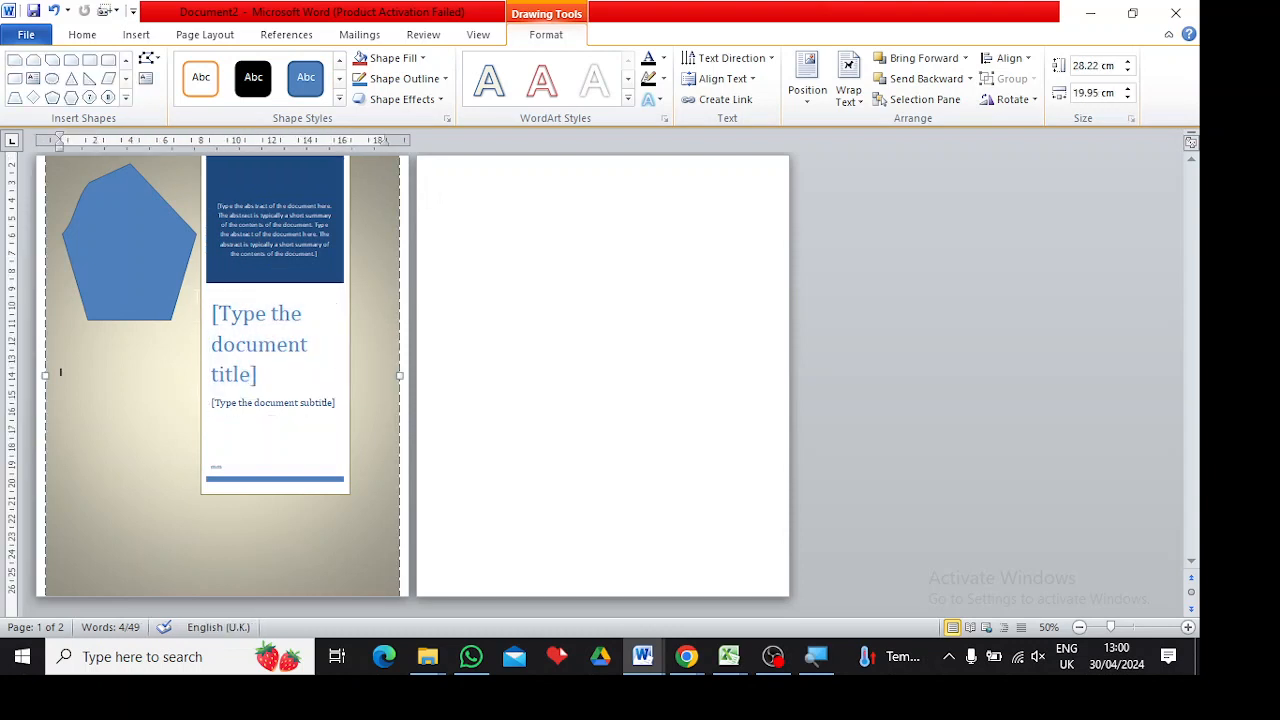
{"action": "left_click", "coordinate": [144, 82]}
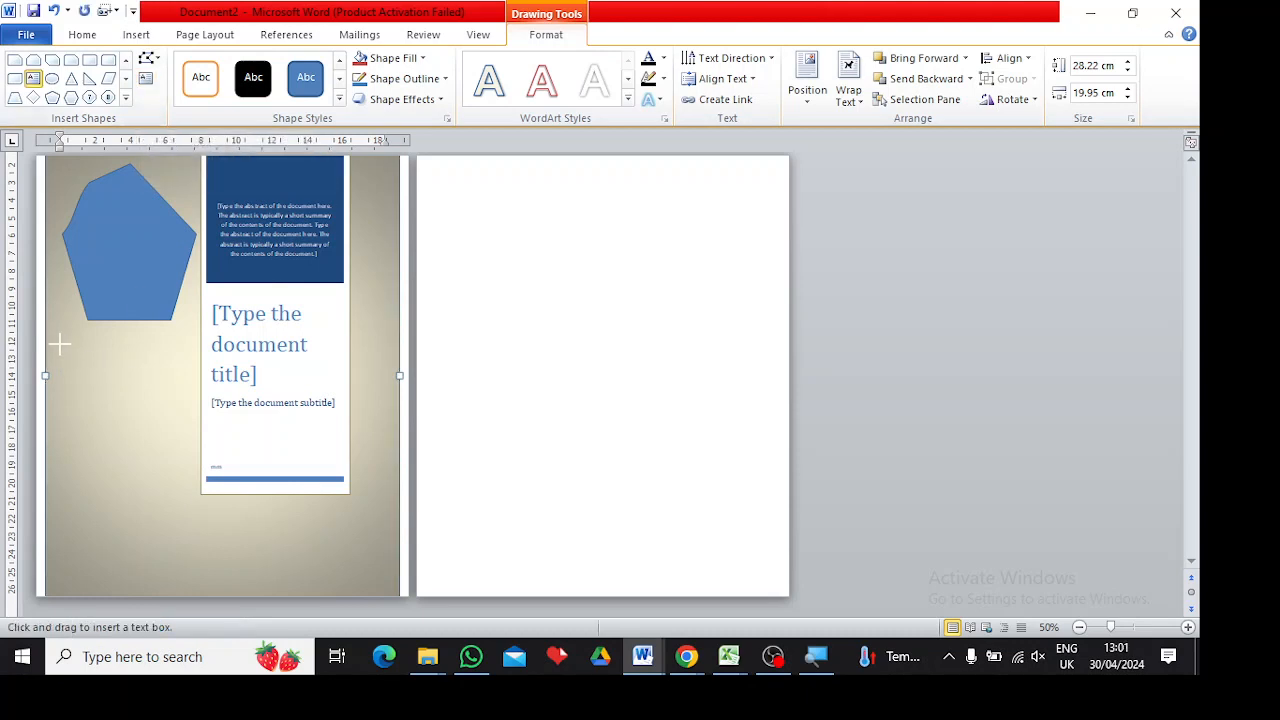
{"action": "left_click_drag", "start_coordinate": [60, 344], "coordinate": [197, 430]}
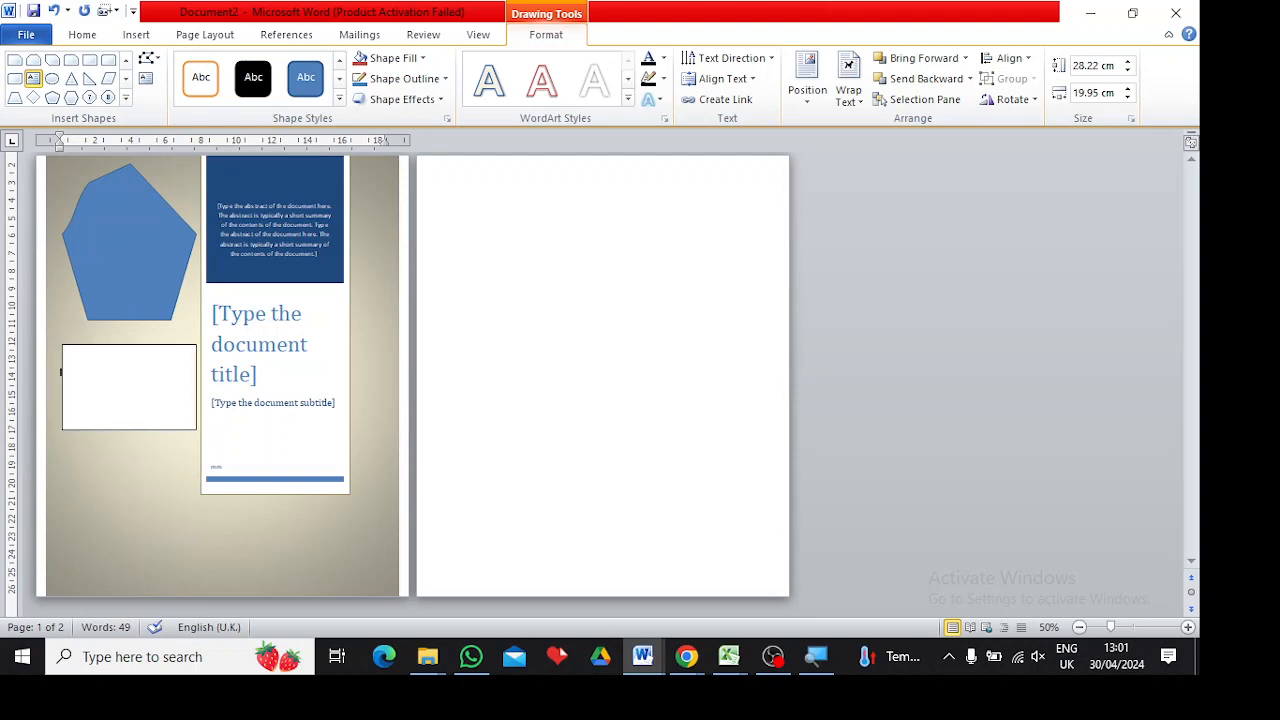
{"action": "left_click", "coordinate": [78, 325]}
Delete the reshaped pentagon and the empty text box from the cover page.
{"action": "left_click", "coordinate": [126, 282]}
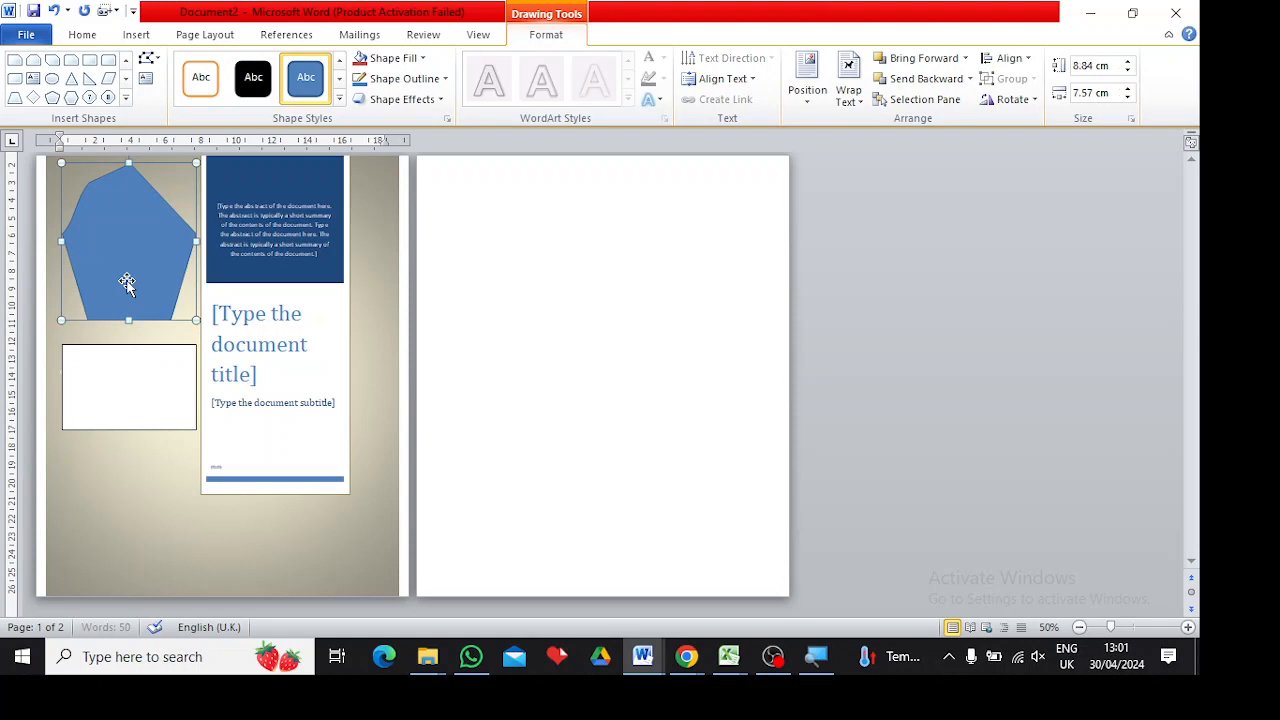
{"action": "key", "text": "Delete"}
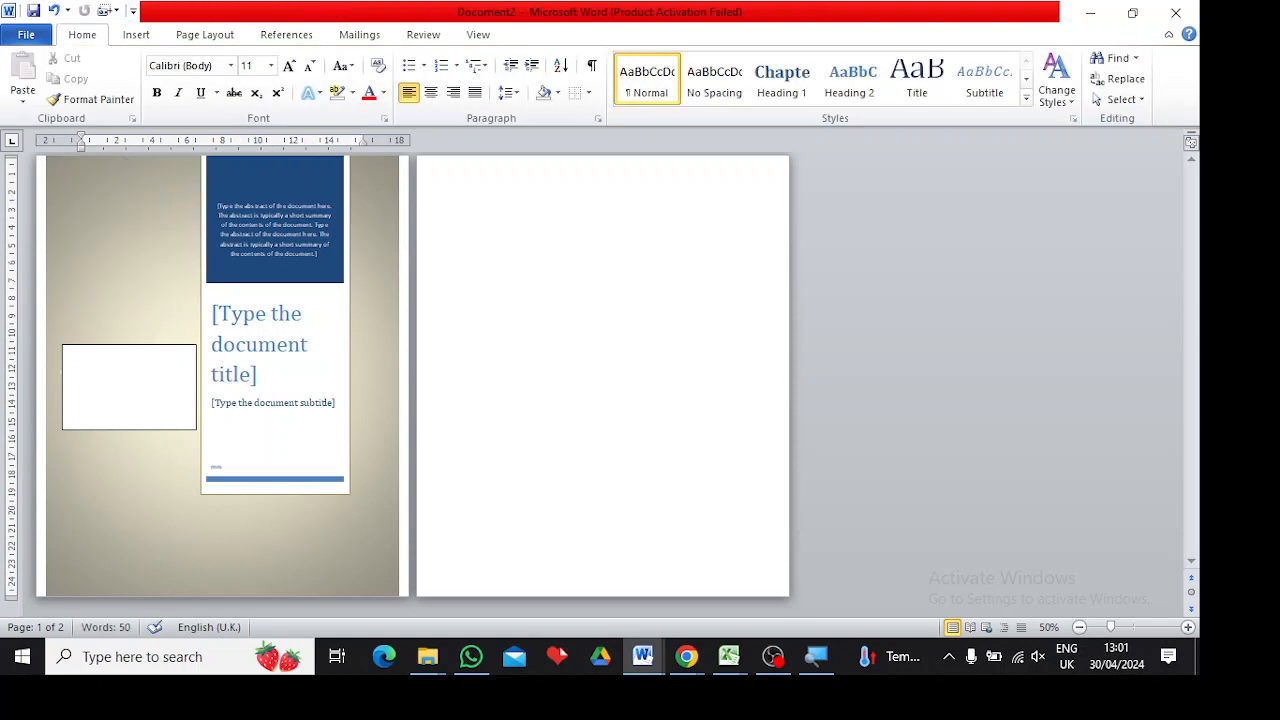
{"action": "left_click", "coordinate": [81, 372]}
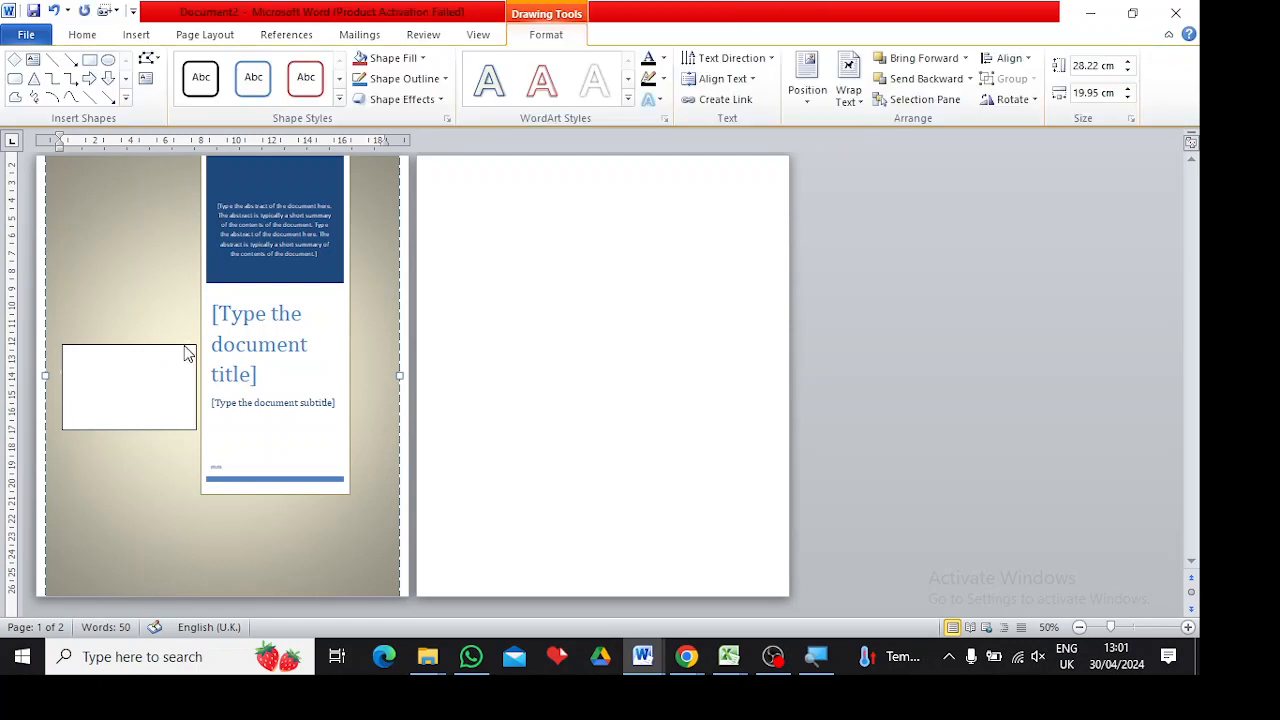
{"action": "left_click", "coordinate": [186, 430]}
{"action": "key", "text": "Delete"}
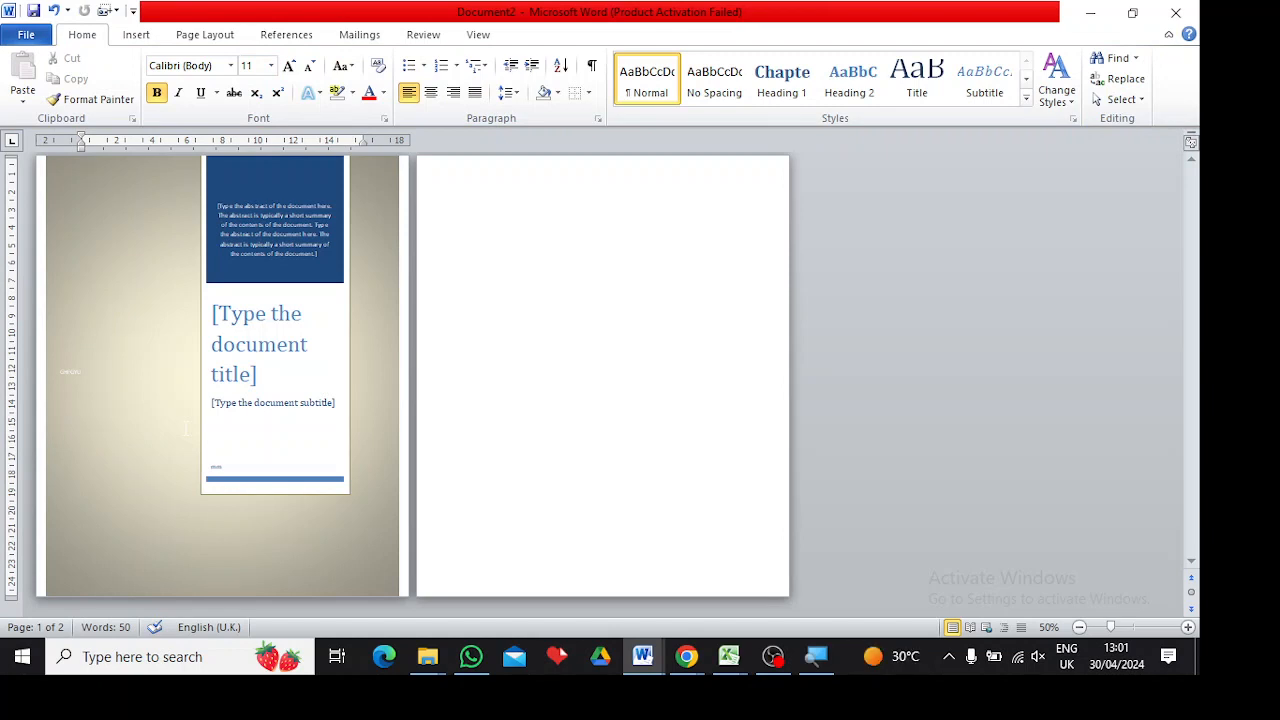
Apply the light aqua gradient shape style to the cover page background.
{"action": "left_click", "coordinate": [81, 372]}
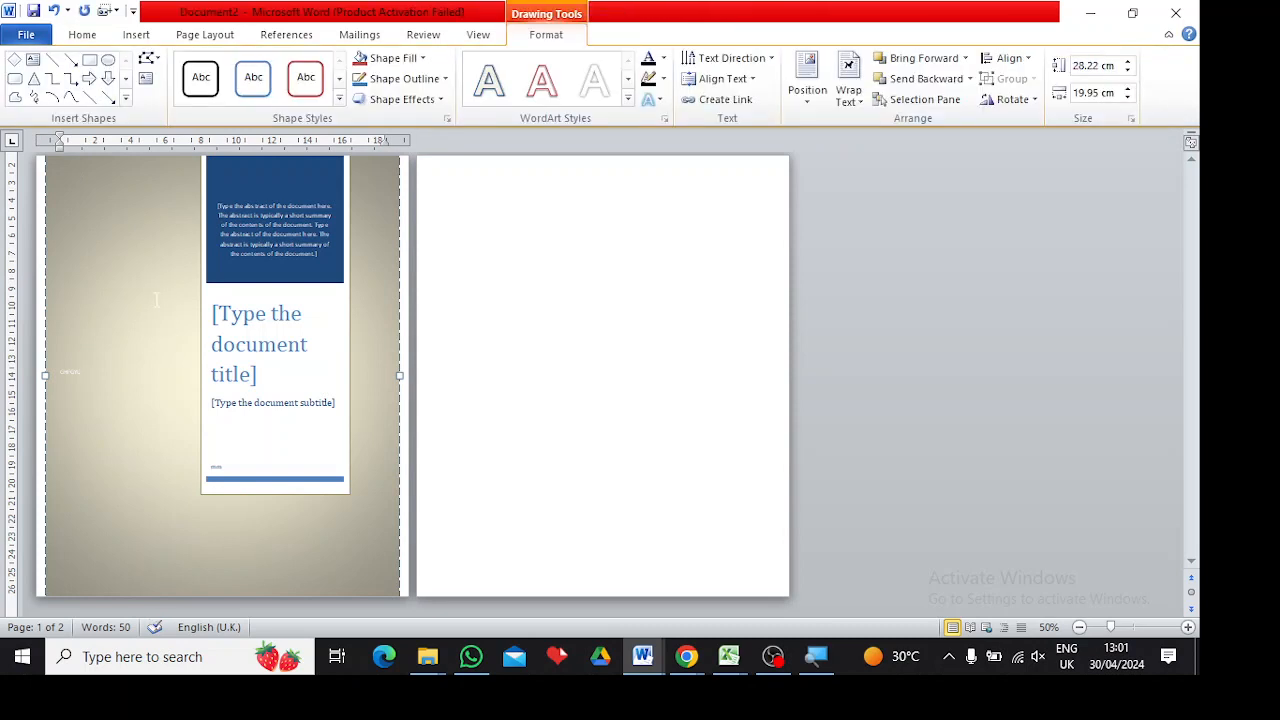
{"action": "left_click", "coordinate": [339, 98]}
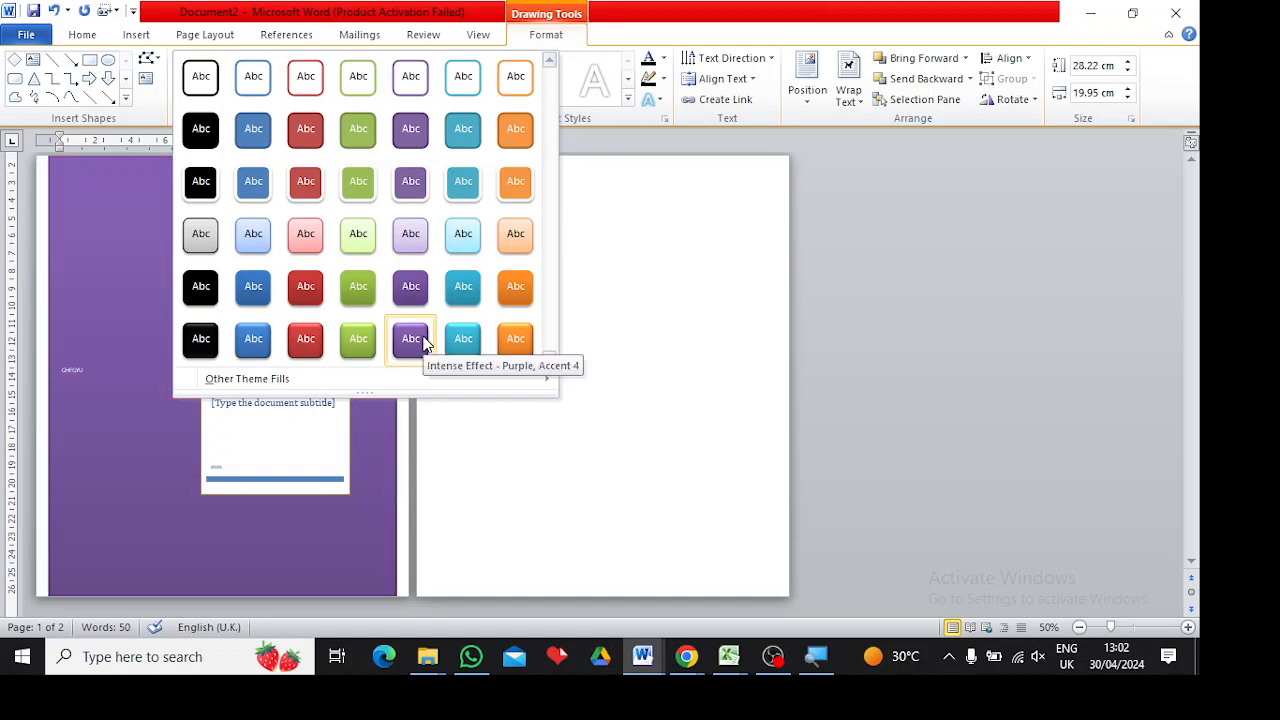
{"action": "left_click", "coordinate": [466, 236]}
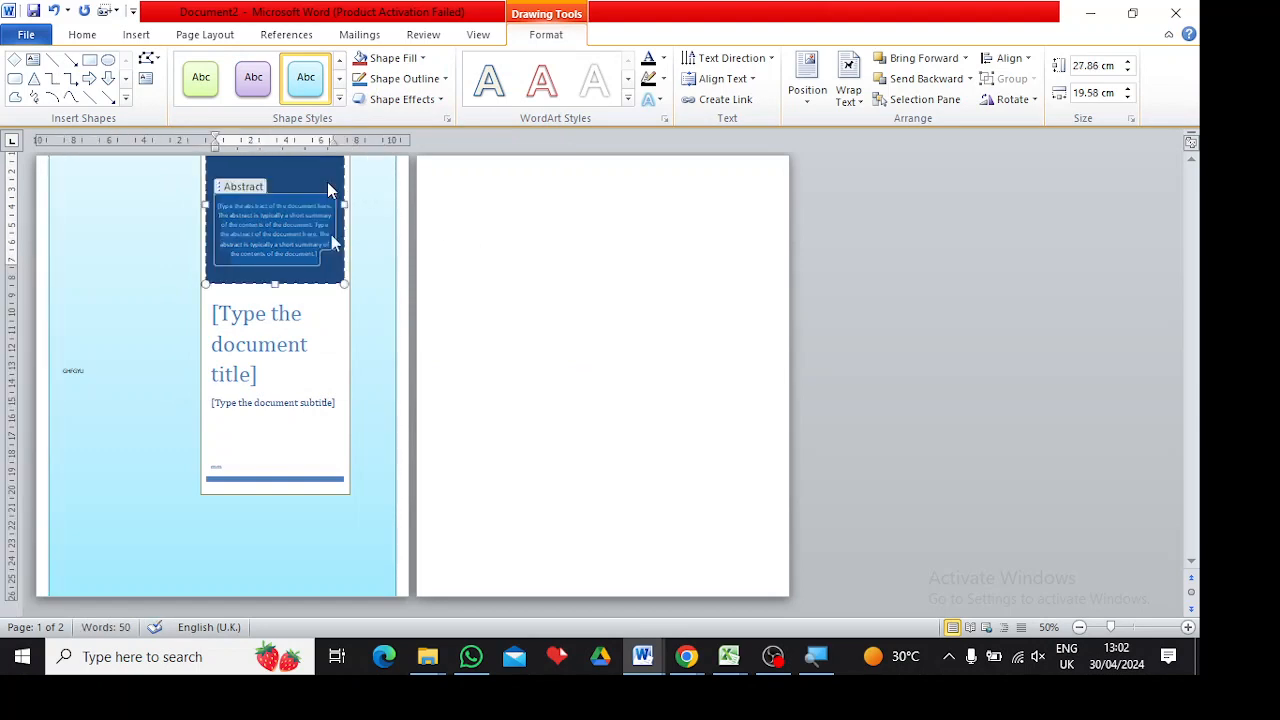
Apply the light purple shape style to the abstract block and the light green style to the title panel.
{"action": "left_click", "coordinate": [334, 283]}
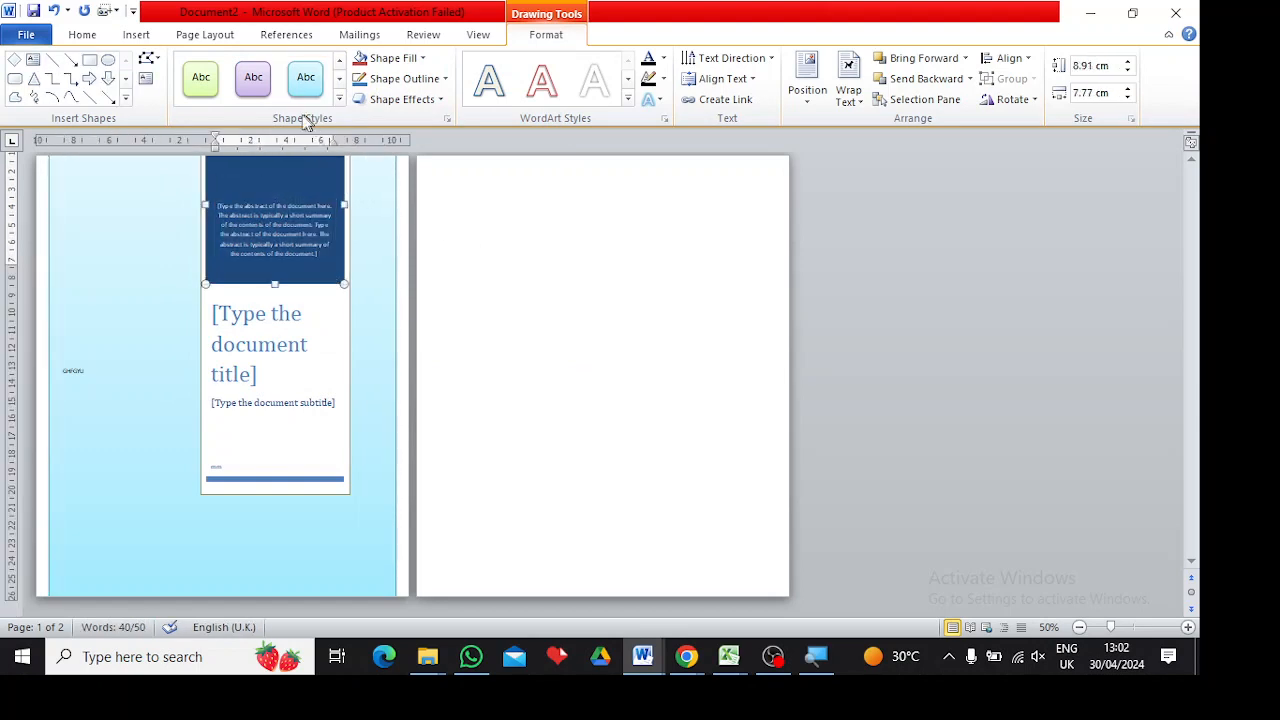
{"action": "left_click", "coordinate": [257, 90]}
{"action": "left_click", "coordinate": [342, 372]}
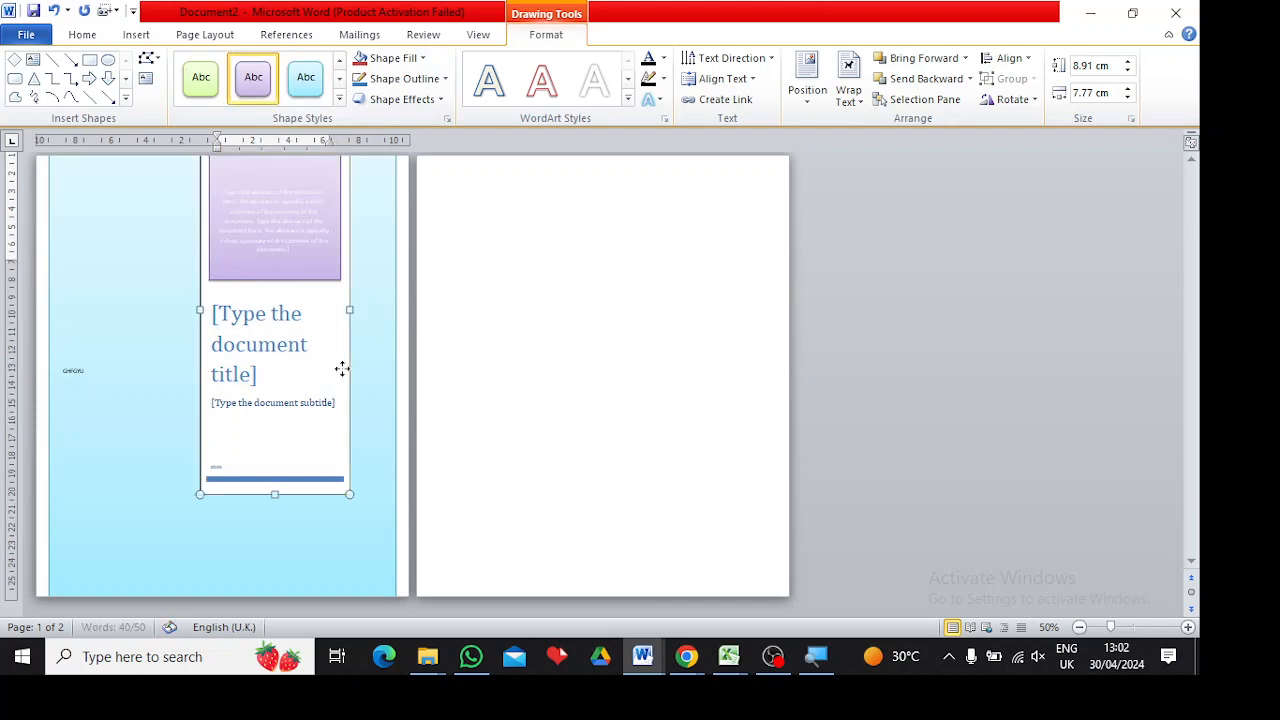
{"action": "left_click", "coordinate": [201, 80]}
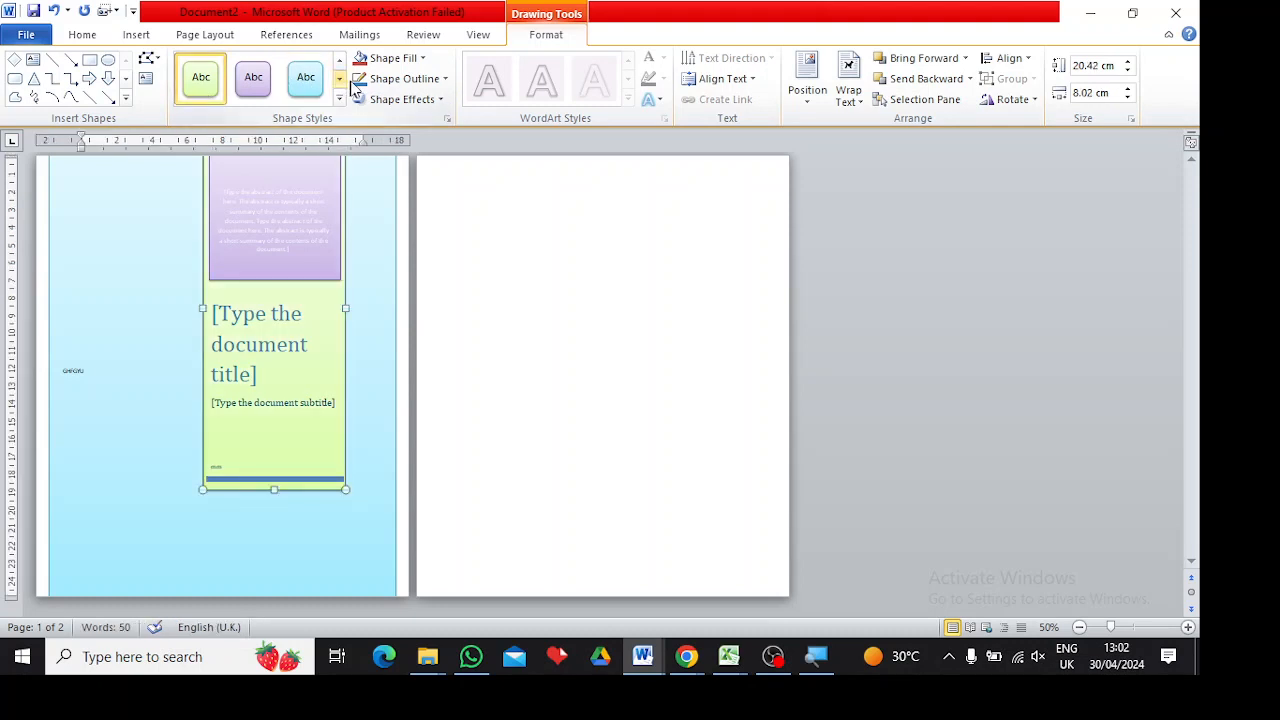
Fill the cover page background with a medium purple theme color, and replace it with the standard red.
{"action": "left_click", "coordinate": [104, 286]}
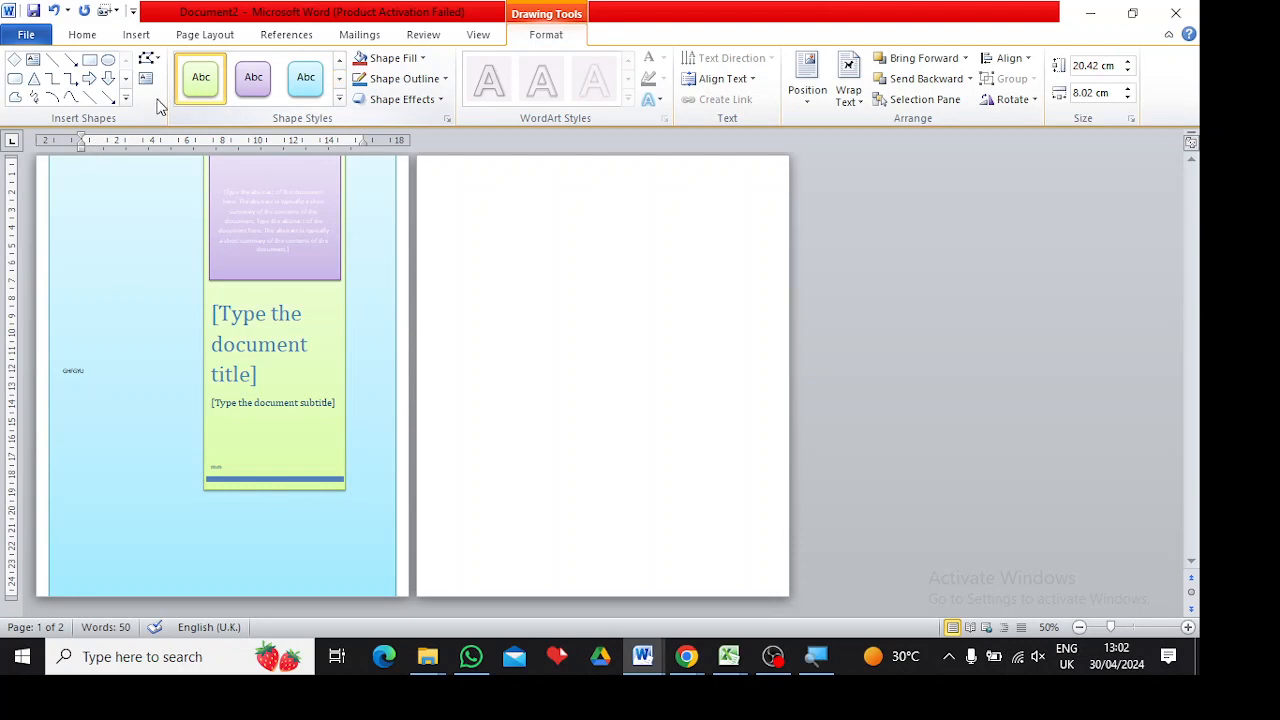
{"action": "left_click", "coordinate": [163, 228]}
{"action": "left_click", "coordinate": [74, 369]}
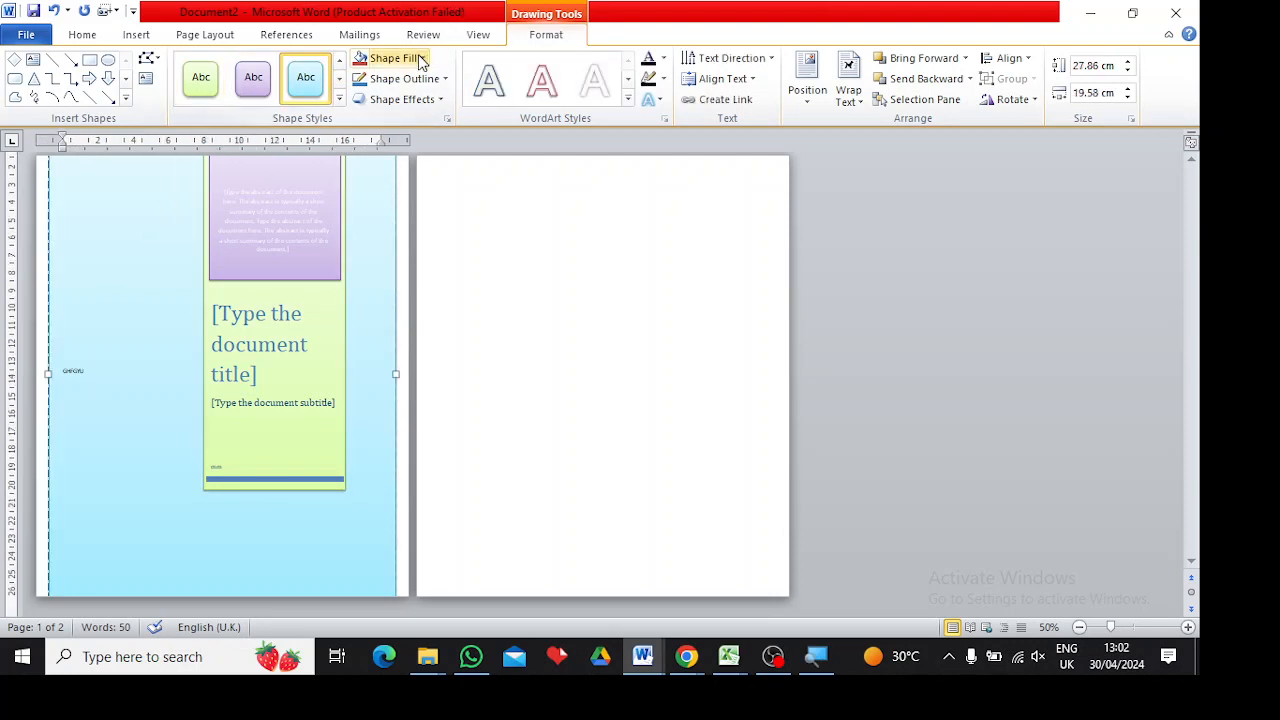
{"action": "left_click", "coordinate": [394, 58]}
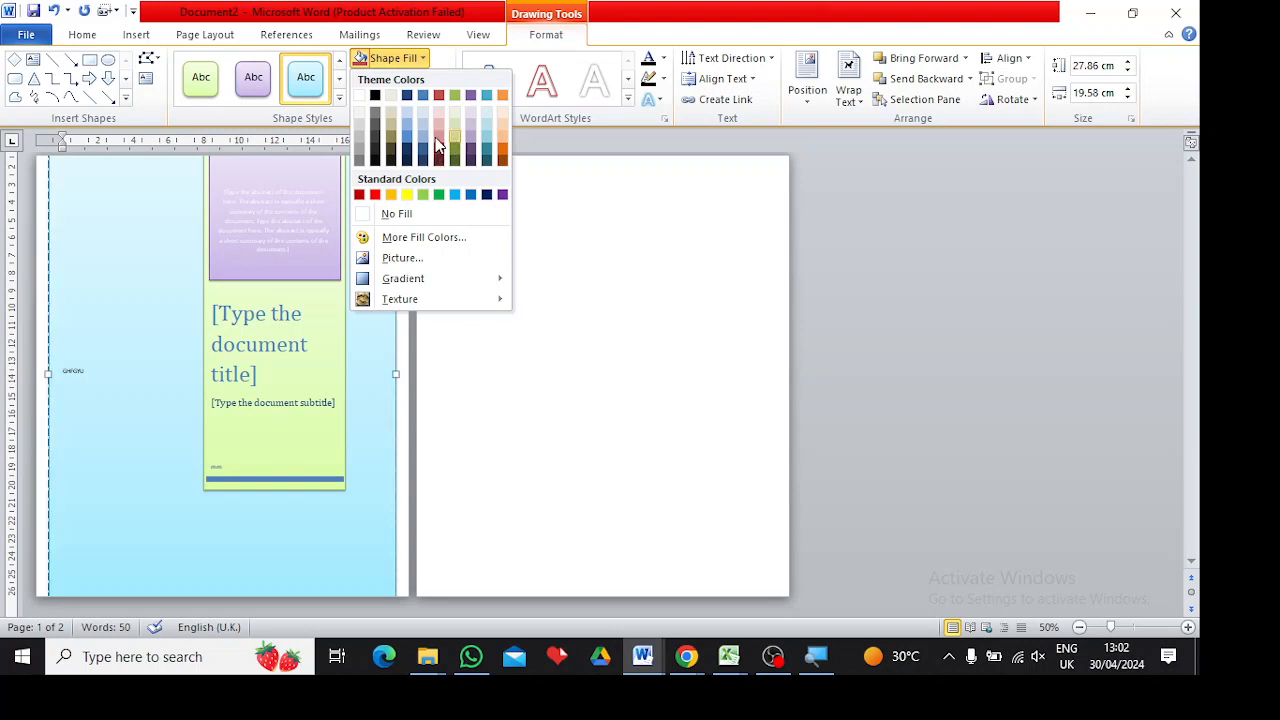
{"action": "left_click", "coordinate": [472, 143]}
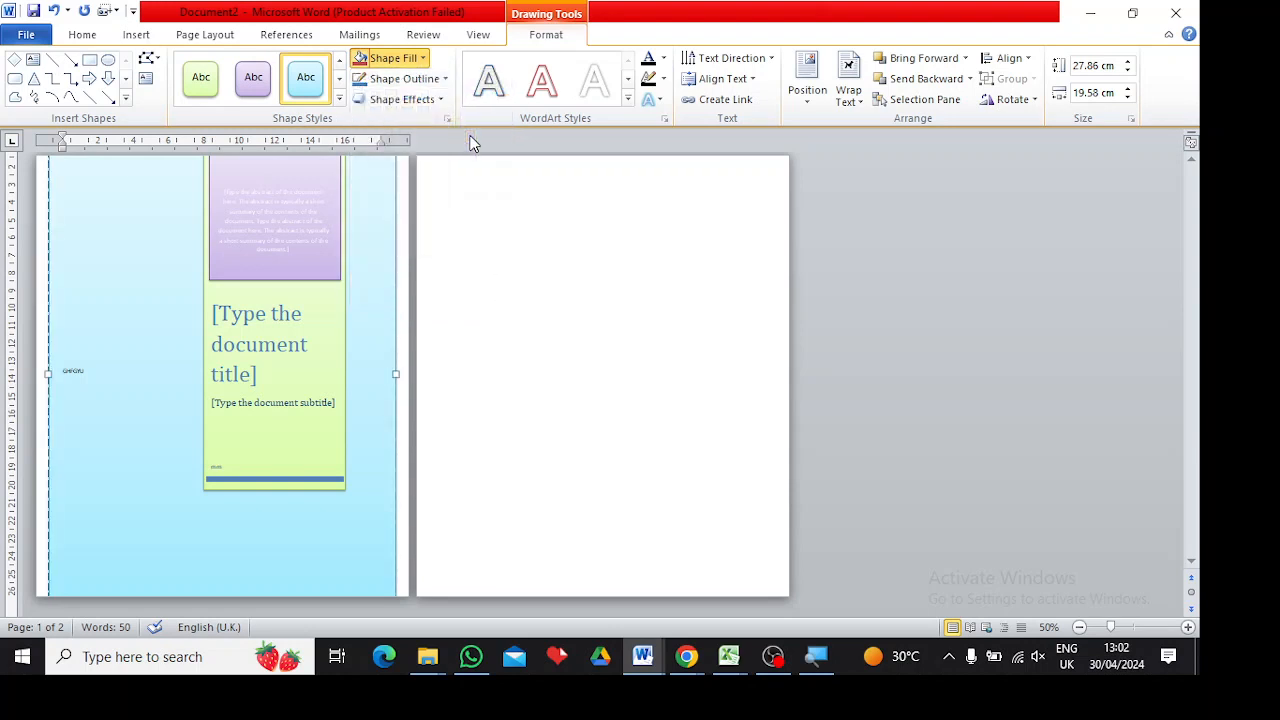
{"action": "left_click", "coordinate": [418, 59]}
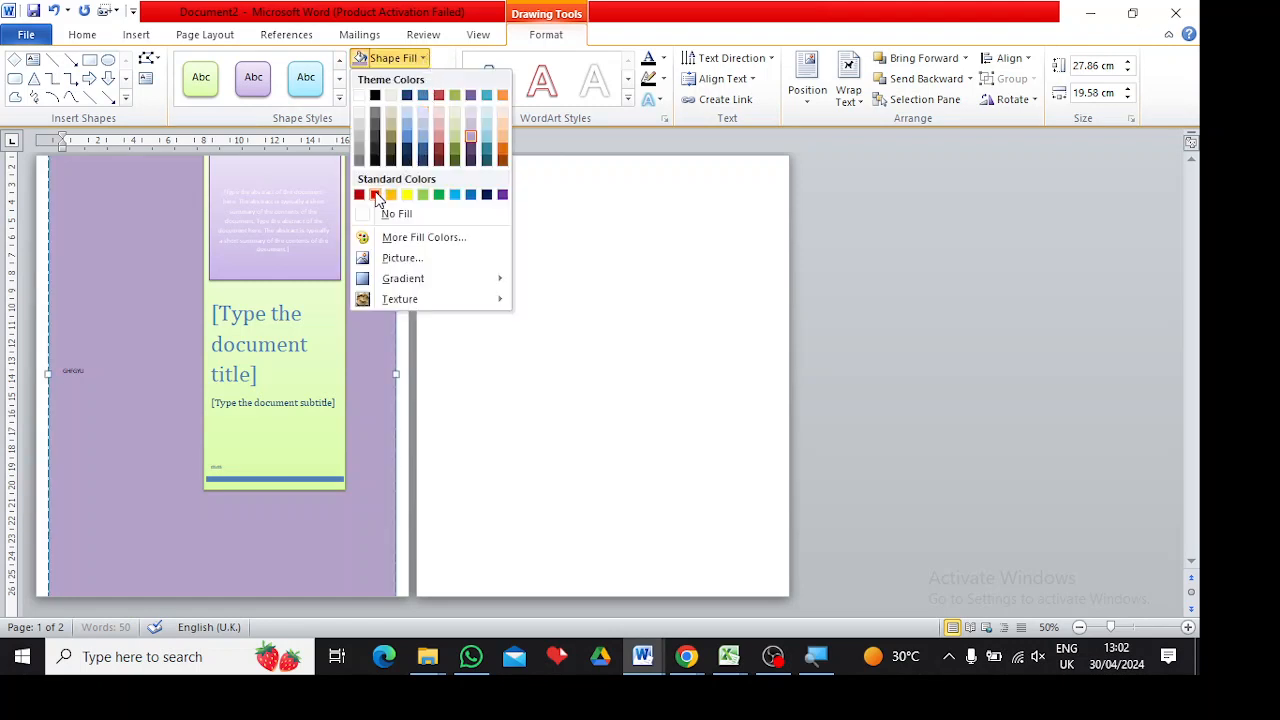
{"action": "left_click", "coordinate": [375, 194]}
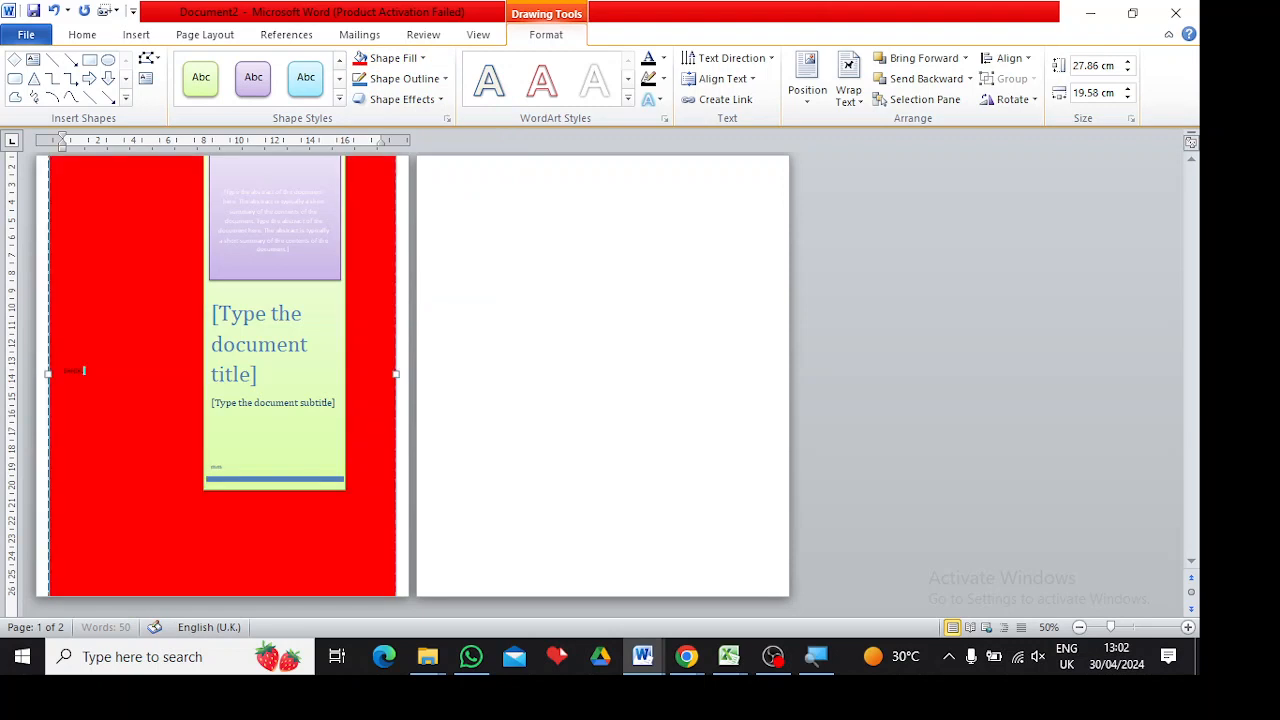
Fill the cover page background with a custom light pink, RGB 255, 189, 189.
{"action": "left_click", "coordinate": [397, 62]}
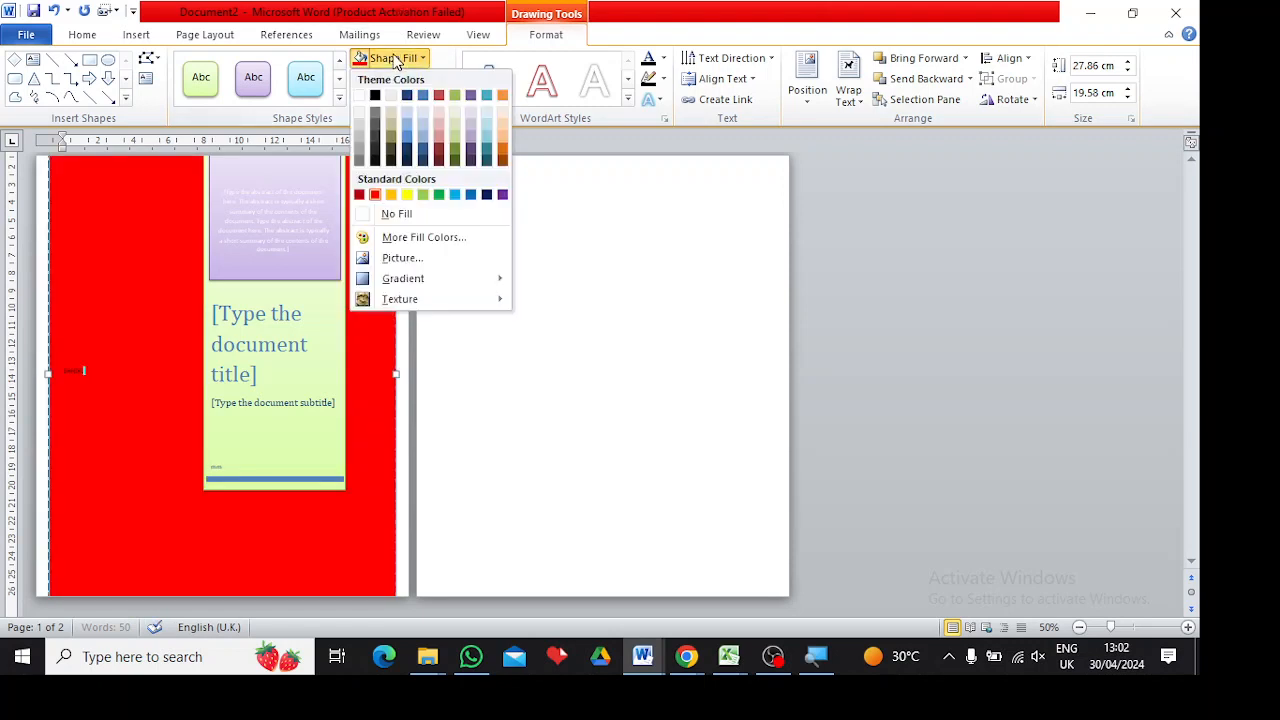
{"action": "left_click", "coordinate": [419, 238]}
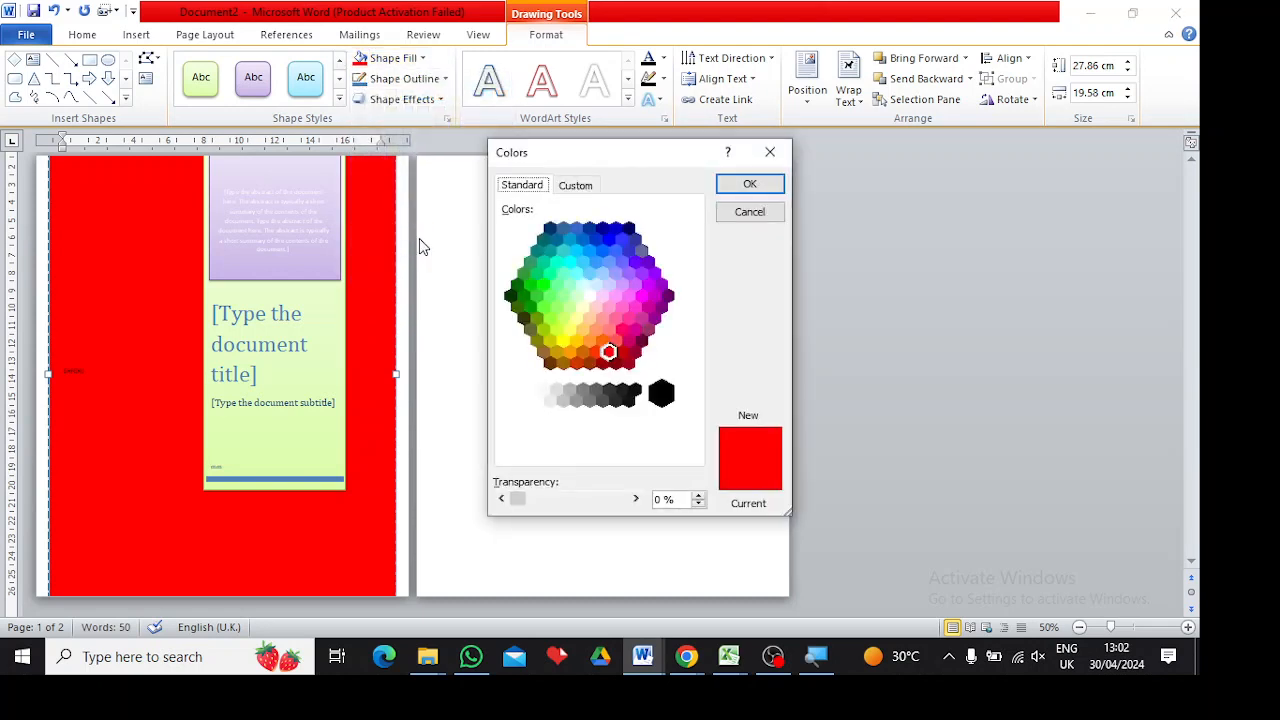
{"action": "left_click", "coordinate": [580, 187]}
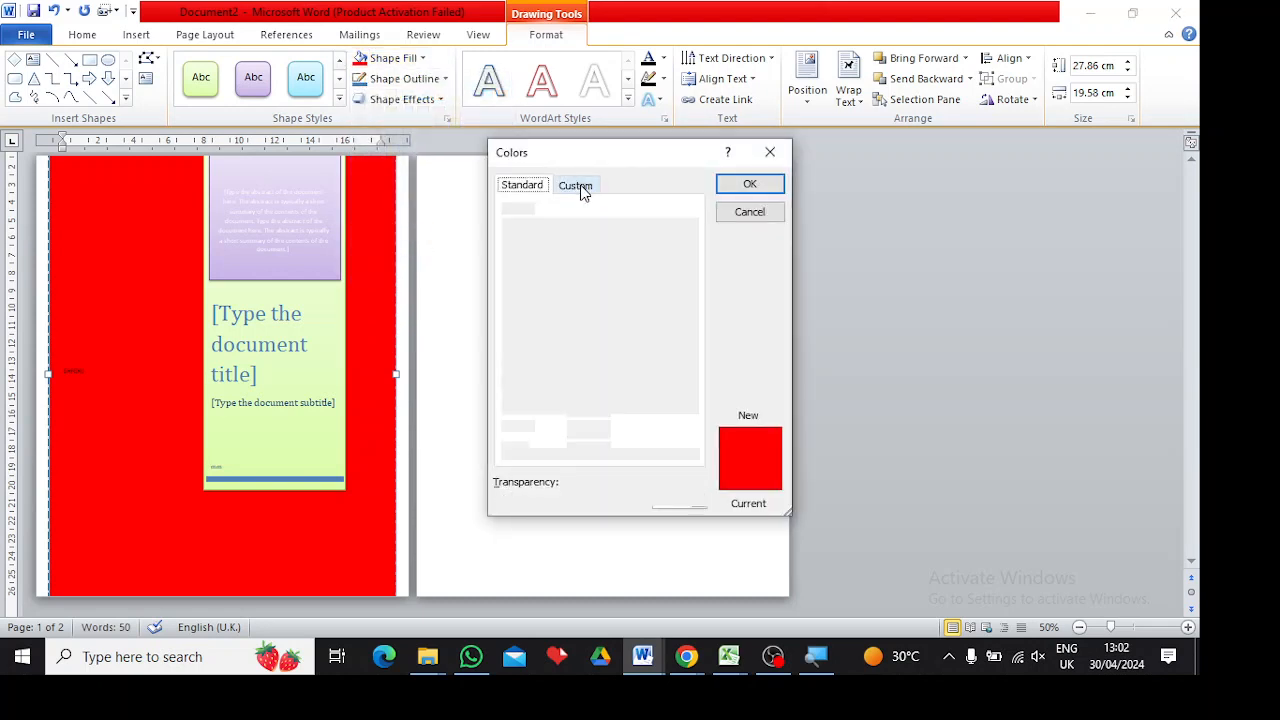
{"action": "left_click_drag", "start_coordinate": [683, 265], "coordinate": [684, 237]}
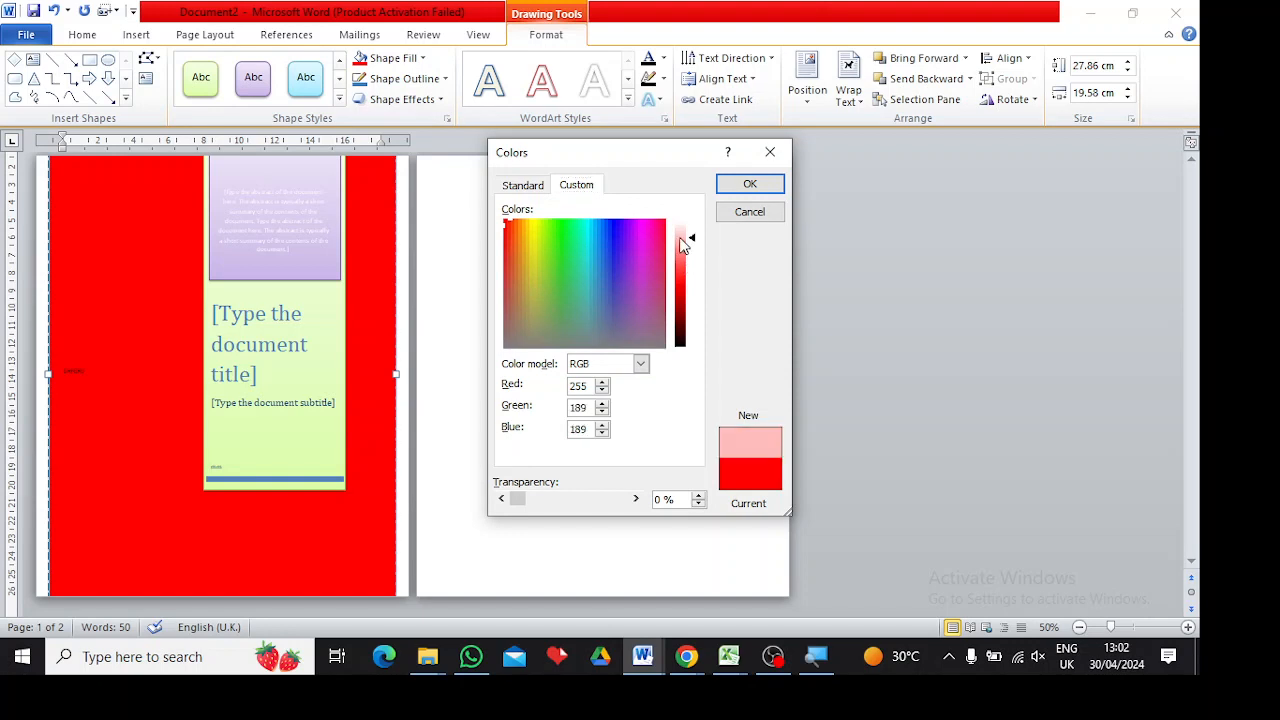
{"action": "left_click", "coordinate": [749, 184]}
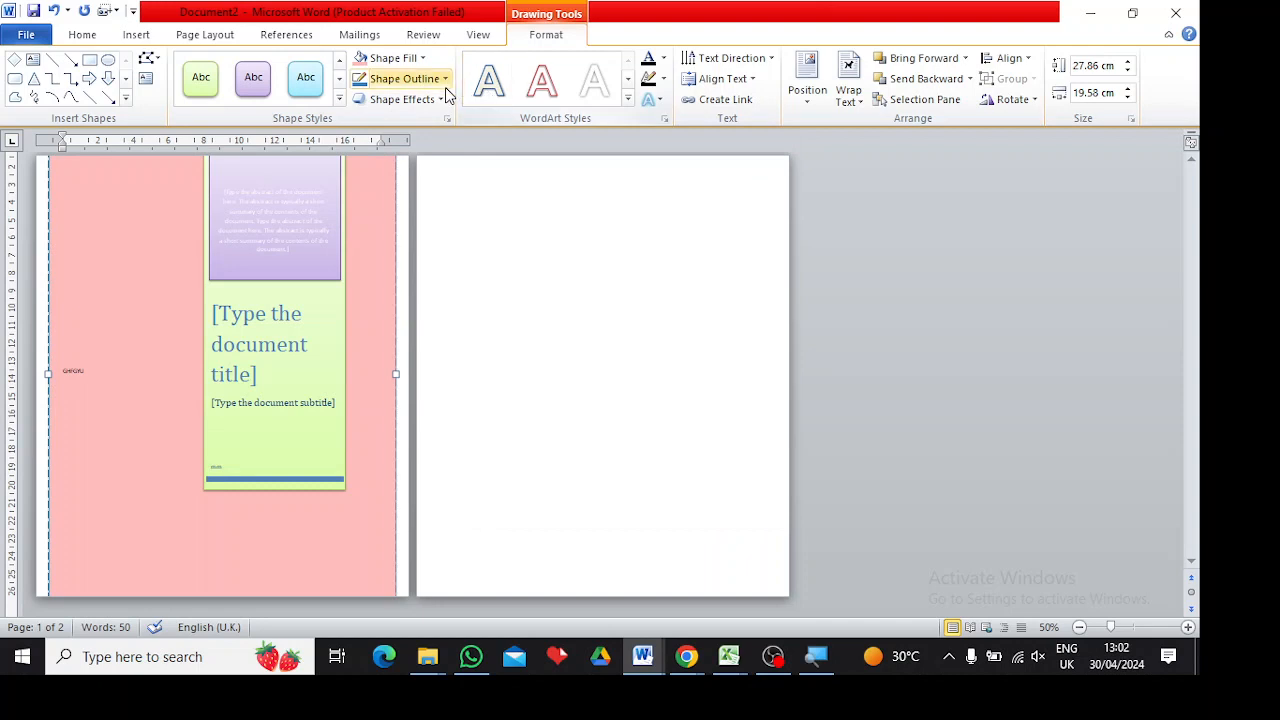
Fill the cover page background with the picture download (4).jpg from the Pictures folder.
{"action": "left_click", "coordinate": [400, 58]}
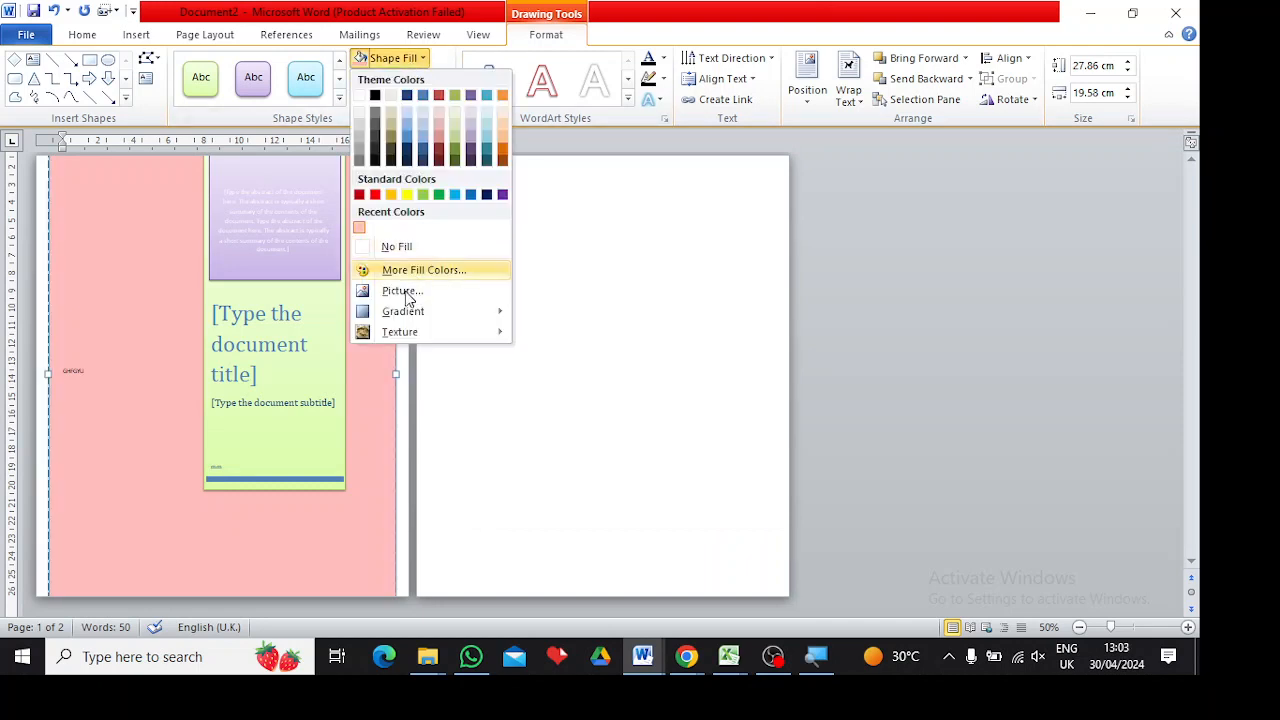
{"action": "left_click", "coordinate": [405, 292]}
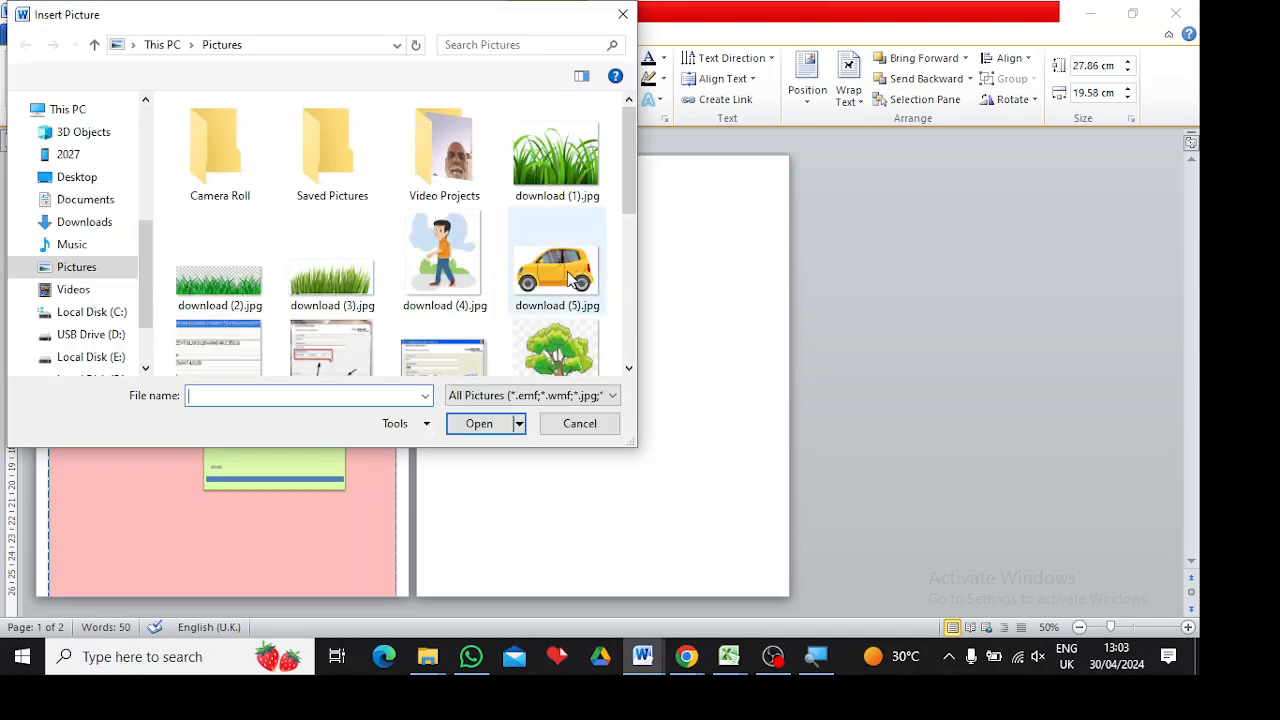
{"action": "left_click", "coordinate": [447, 268]}
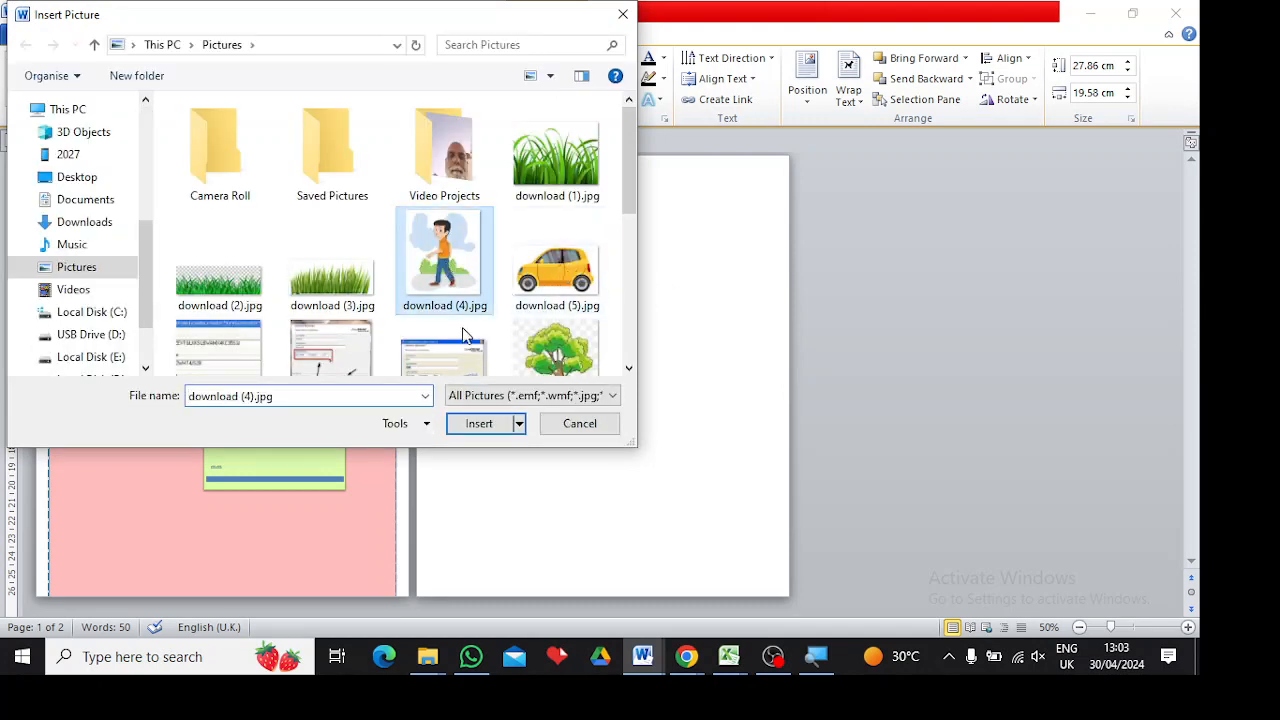
{"action": "left_click", "coordinate": [479, 423]}
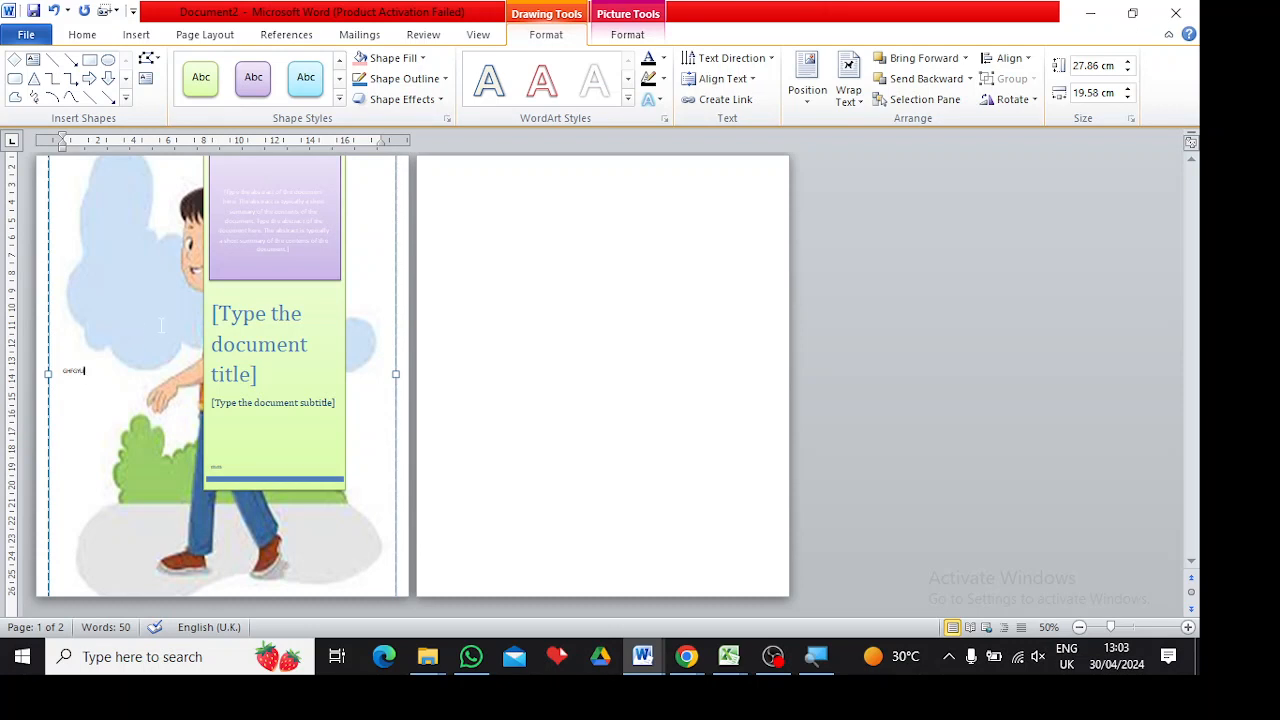
Replace the cover page background's picture fill with the light blue radial gradient variation that spreads from the center.
{"action": "left_click", "coordinate": [400, 58]}
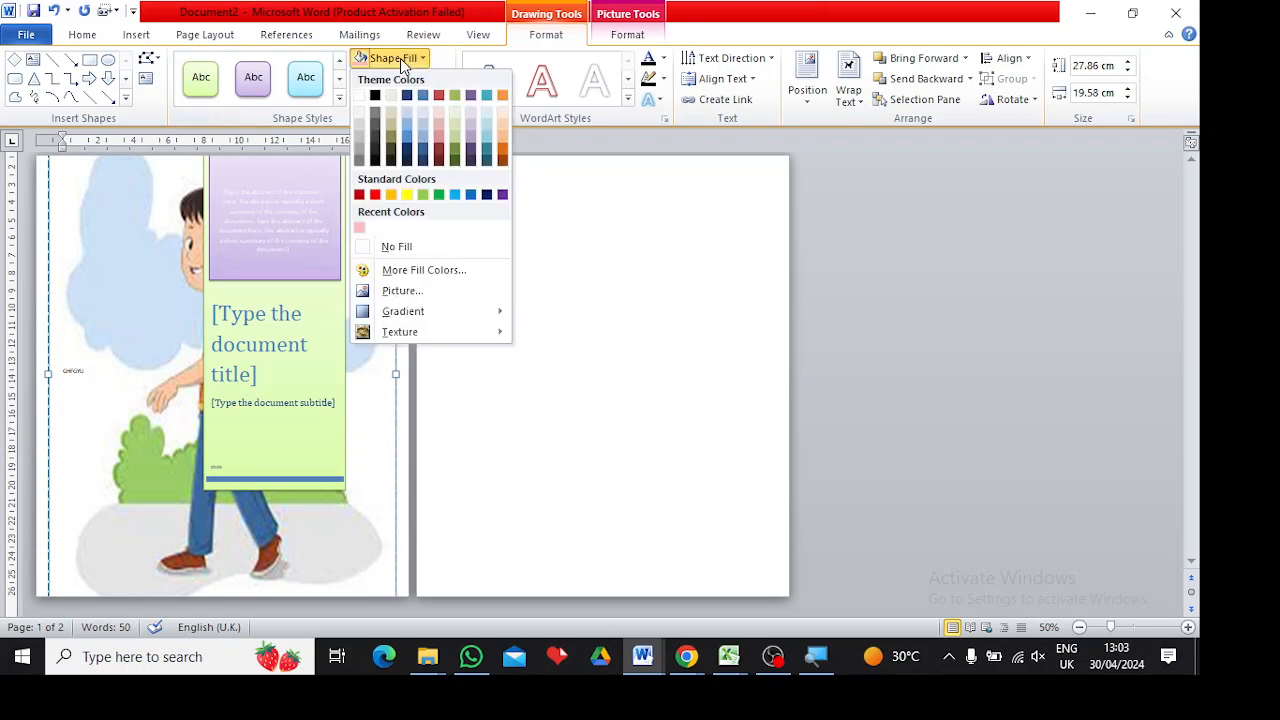
{"action": "mouse_move", "coordinate": [413, 320]}
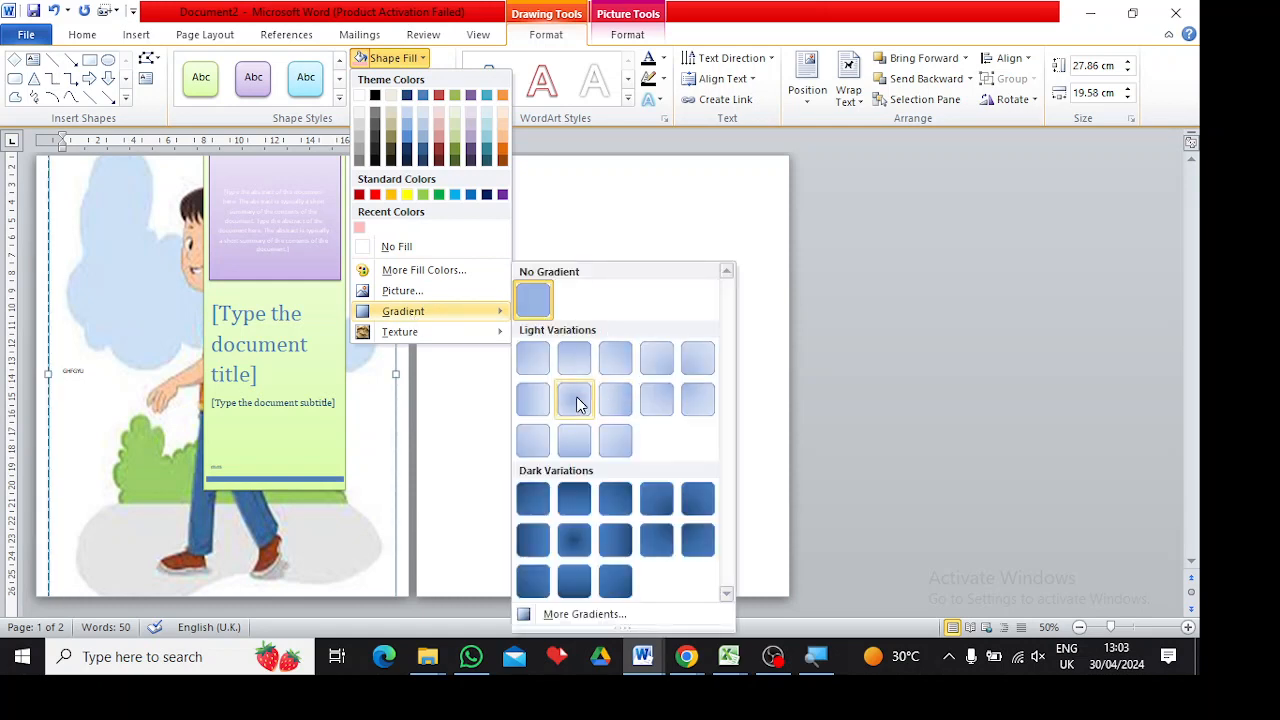
{"action": "left_click", "coordinate": [576, 402]}
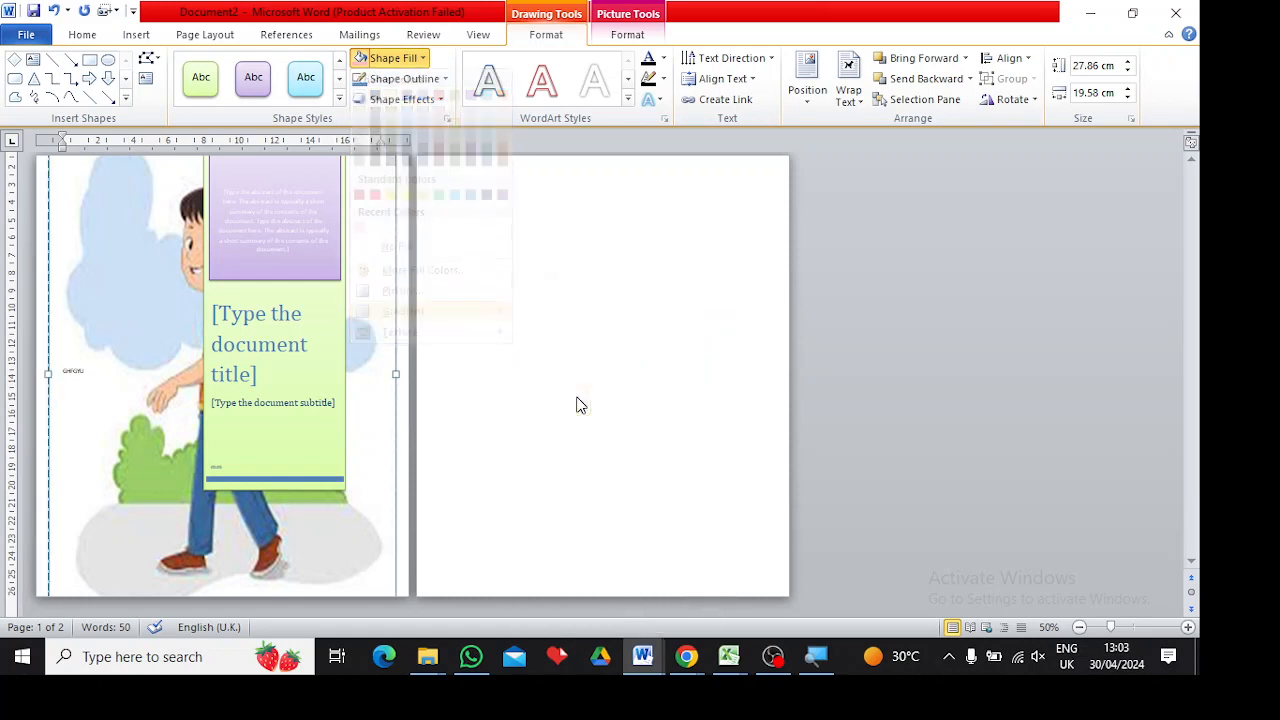
{"action": "key", "text": "Delete"}
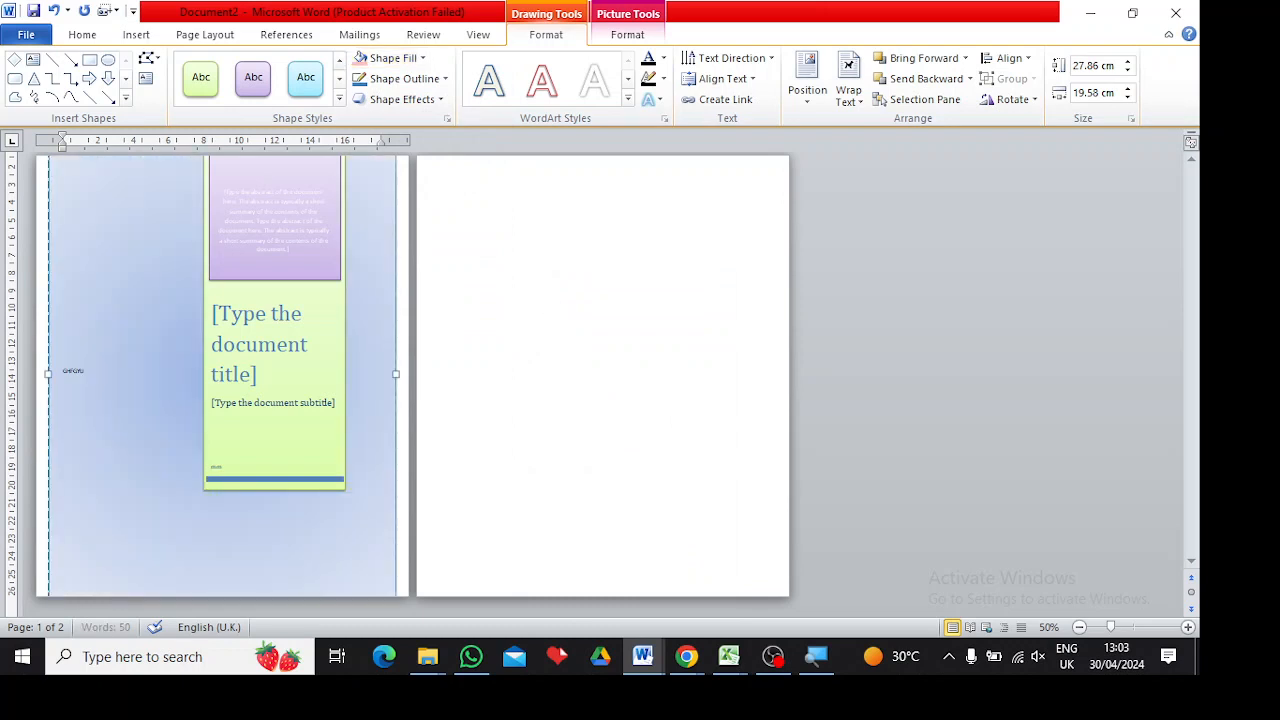
Open the detailed gradient fill settings for the cover page background.
{"action": "left_click", "coordinate": [387, 59]}
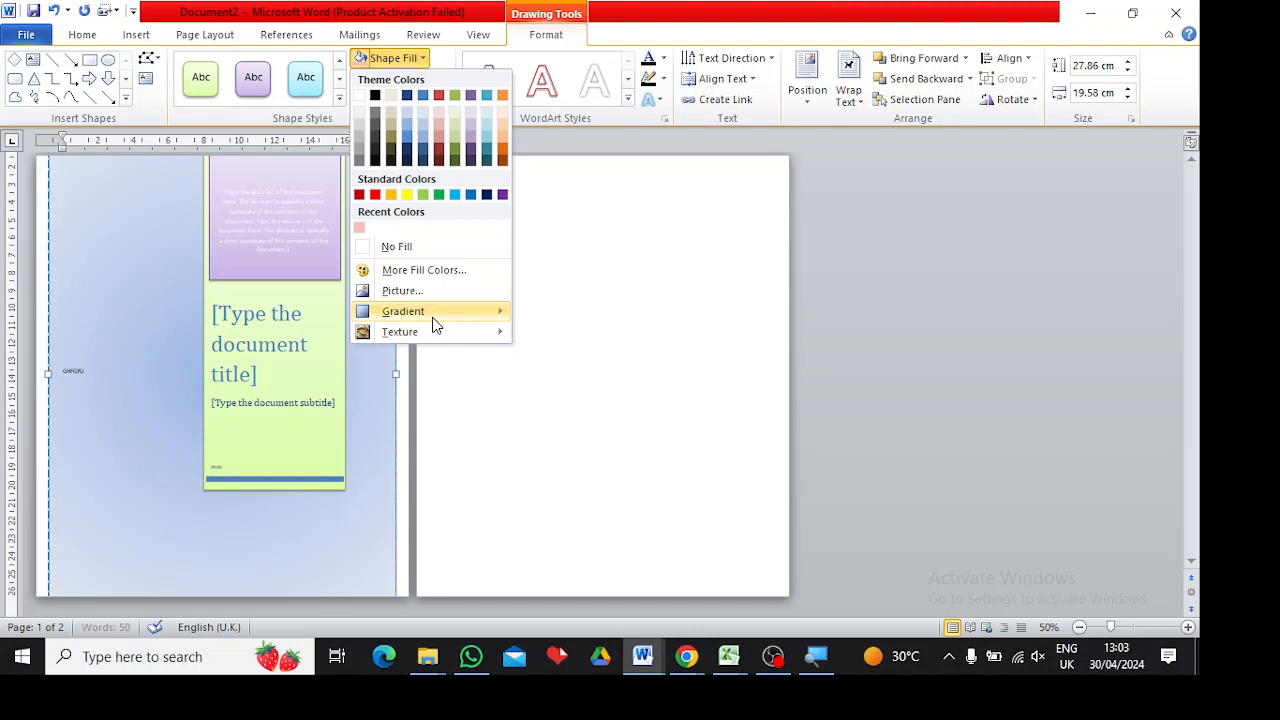
{"action": "mouse_move", "coordinate": [432, 316]}
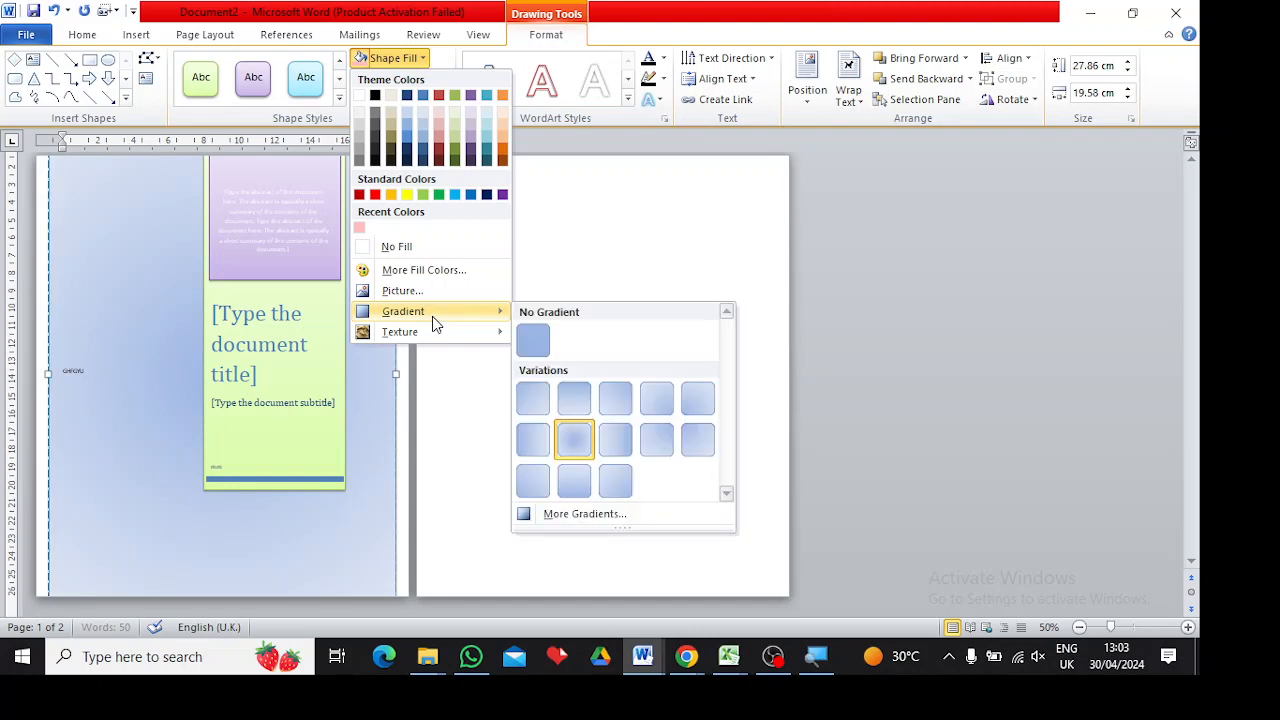
{"action": "left_click", "coordinate": [591, 518]}
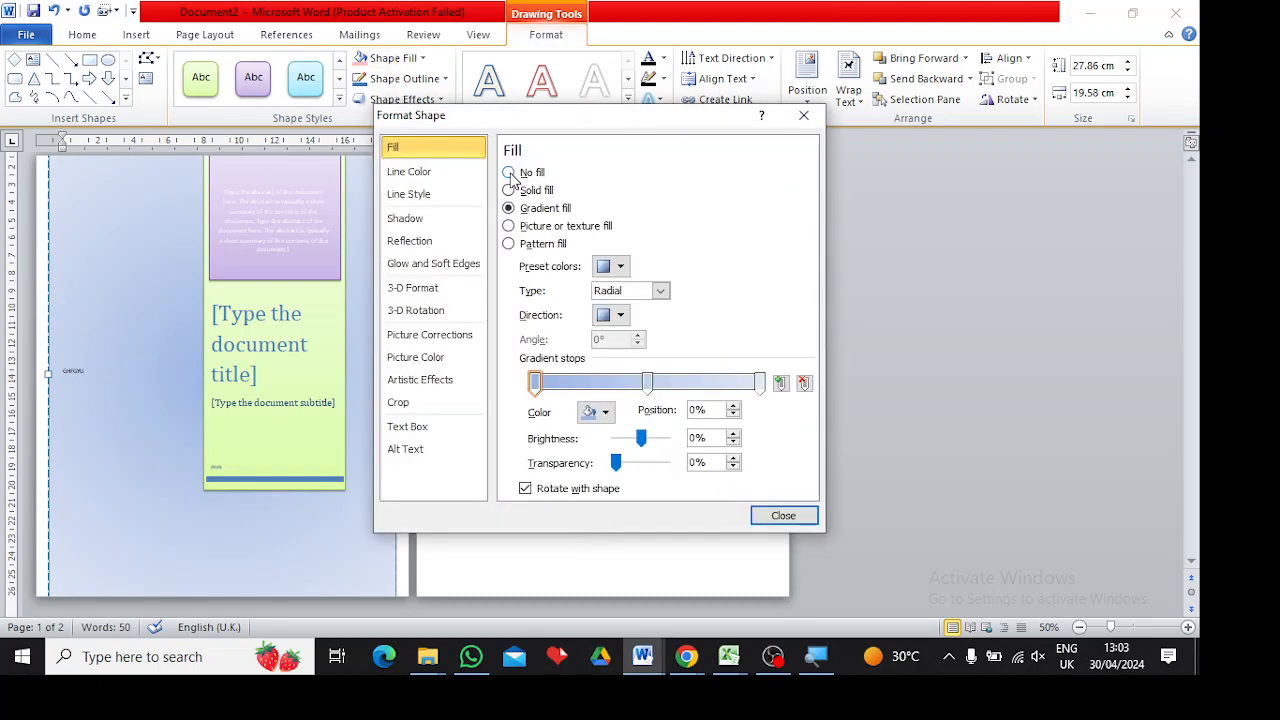
Try a solid fill on the cover page background, and switch it back to a gradient fill.
{"action": "left_click", "coordinate": [509, 173]}
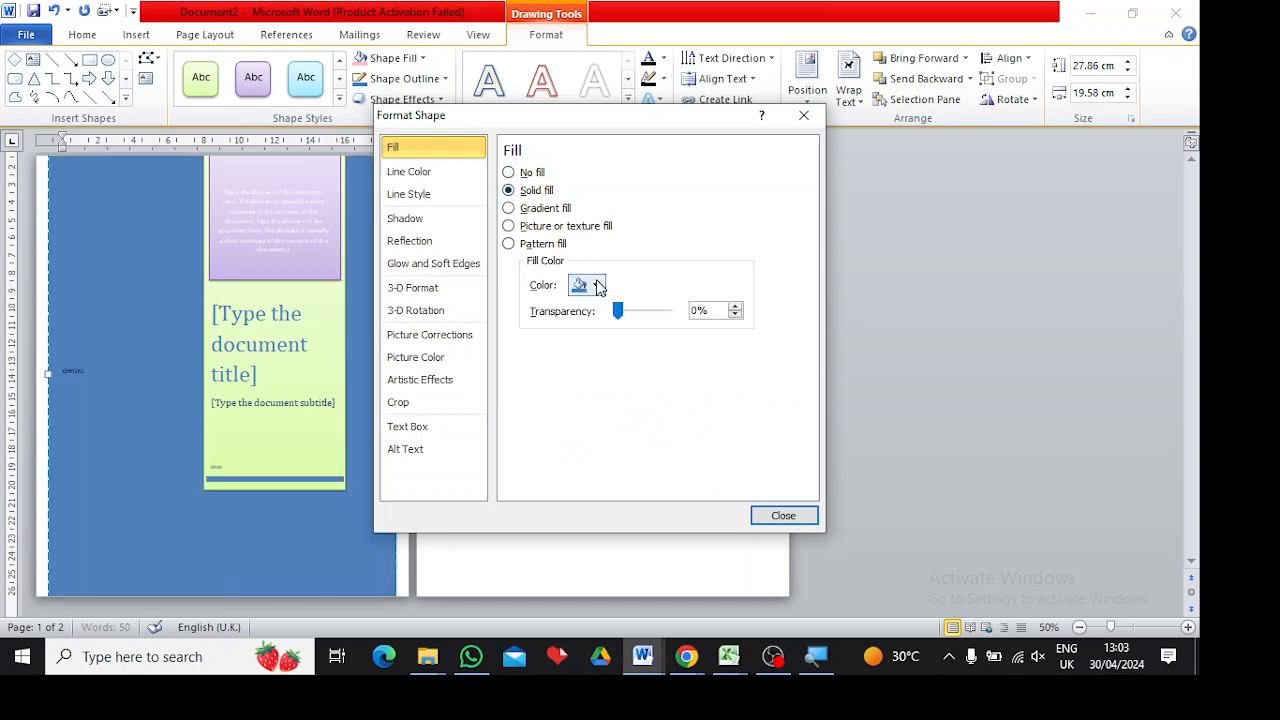
{"action": "left_click", "coordinate": [599, 286]}
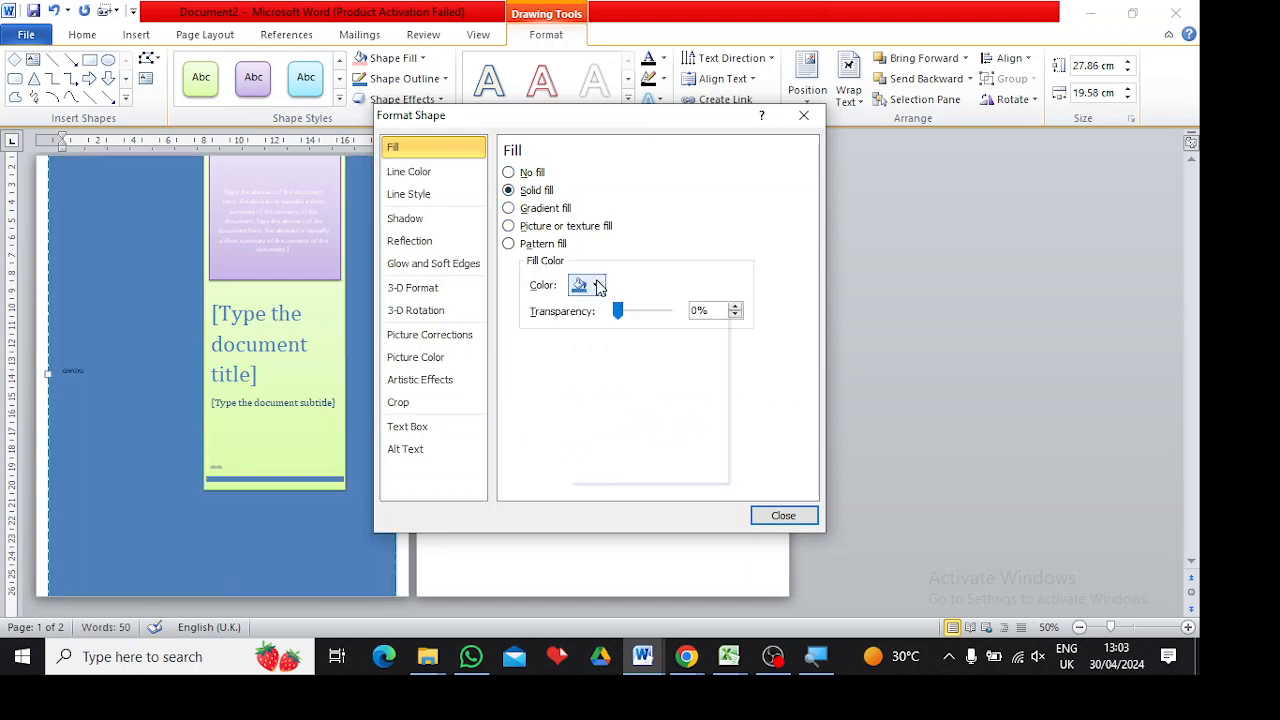
{"action": "left_click", "coordinate": [545, 211]}
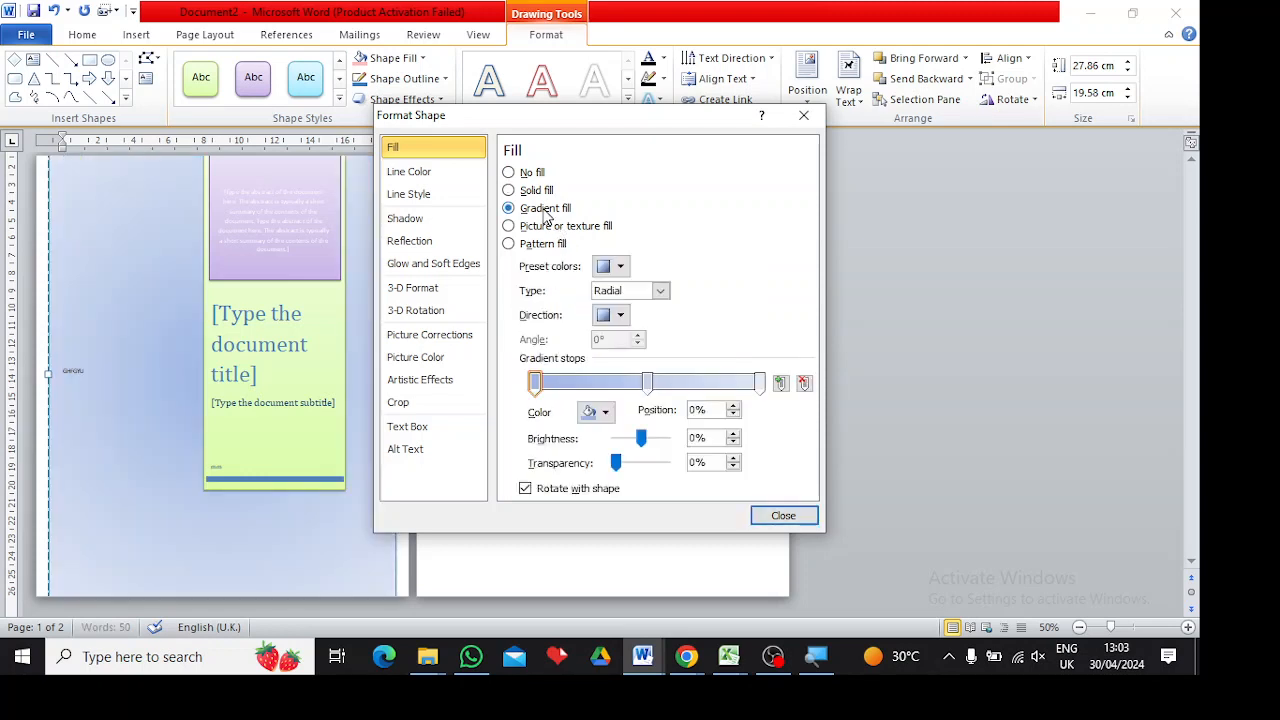
Try the orange-and-magenta preset gradient on the cover page background, followed by the light blue and purple preset.
{"action": "left_click", "coordinate": [619, 267]}
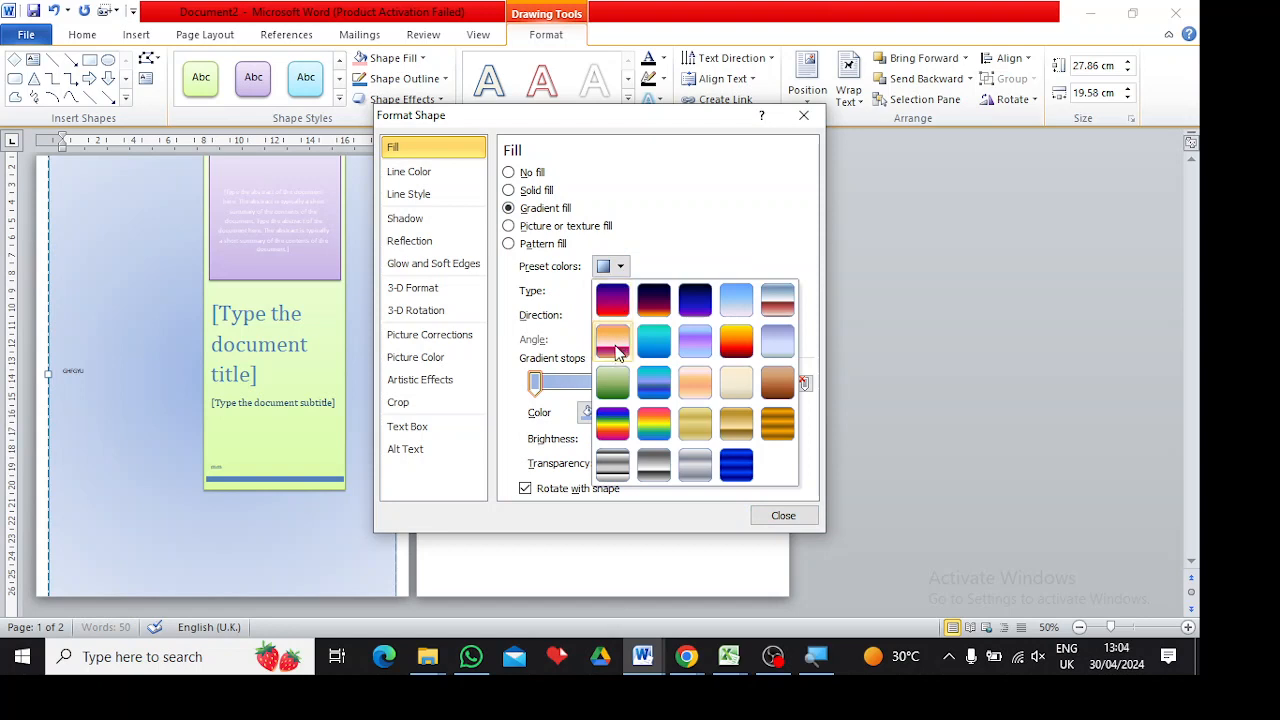
{"action": "key", "text": "Escape"}
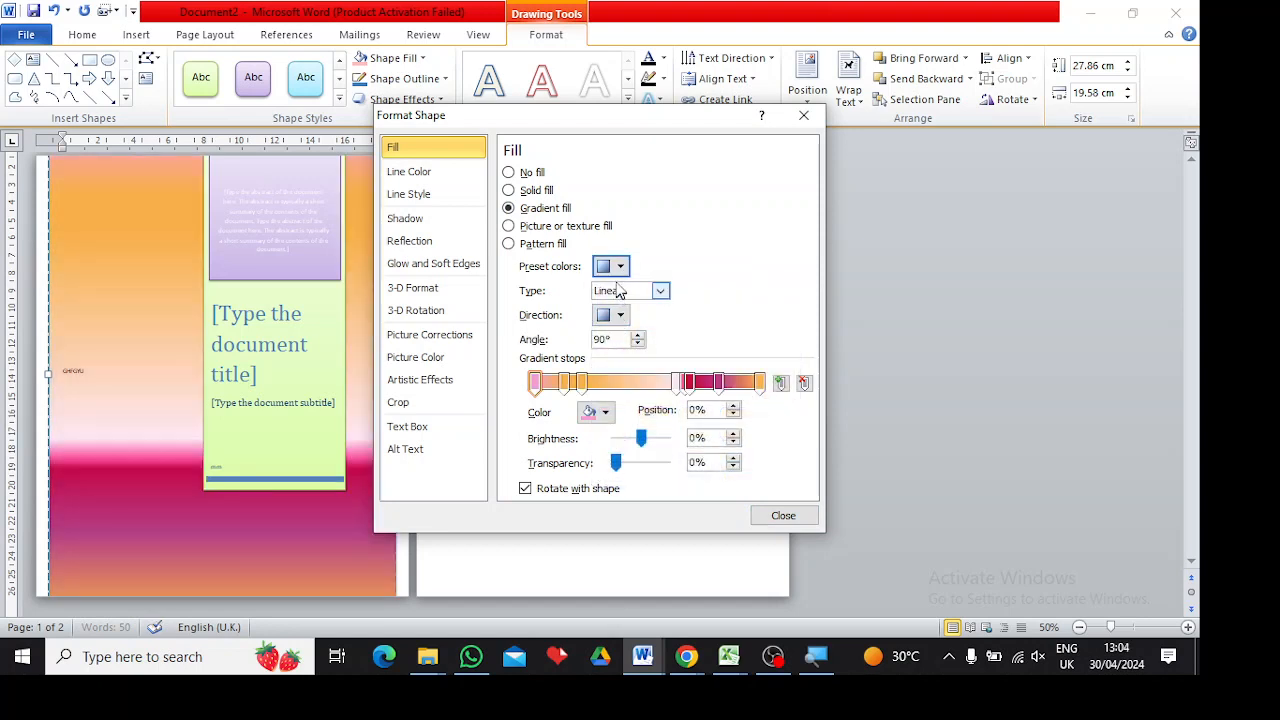
{"action": "left_click", "coordinate": [619, 267]}
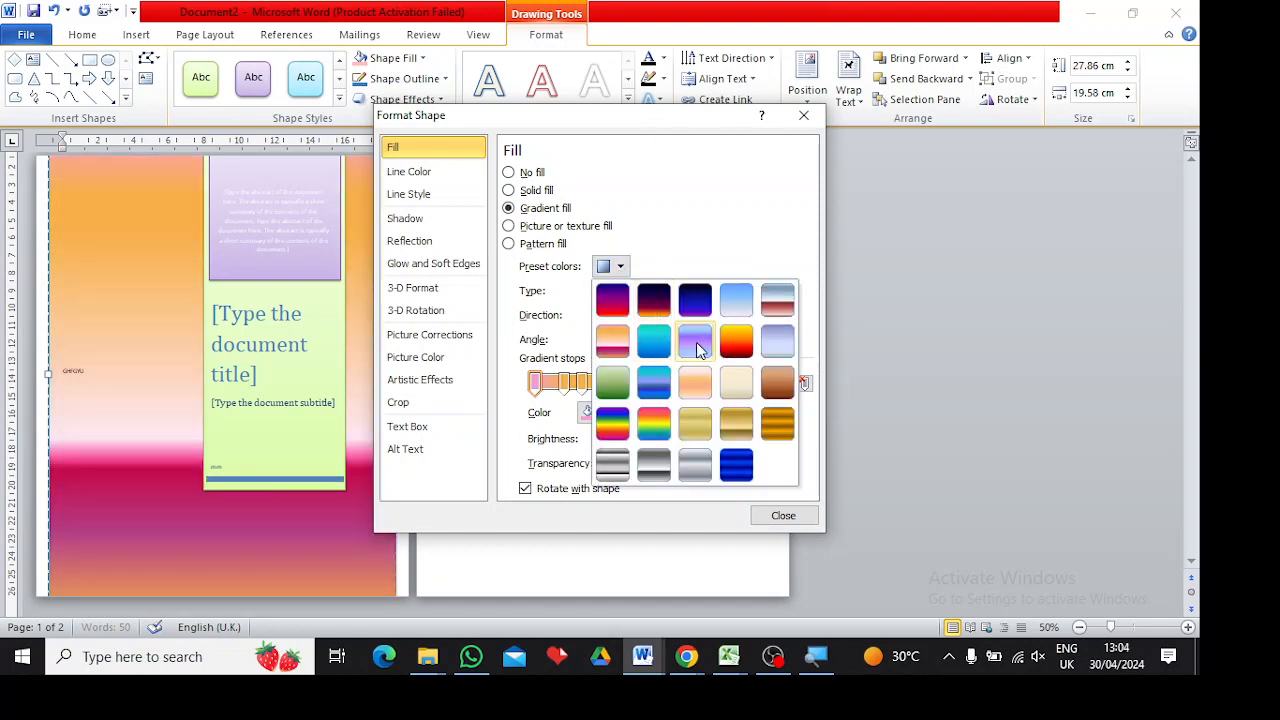
{"action": "key", "text": "Escape"}
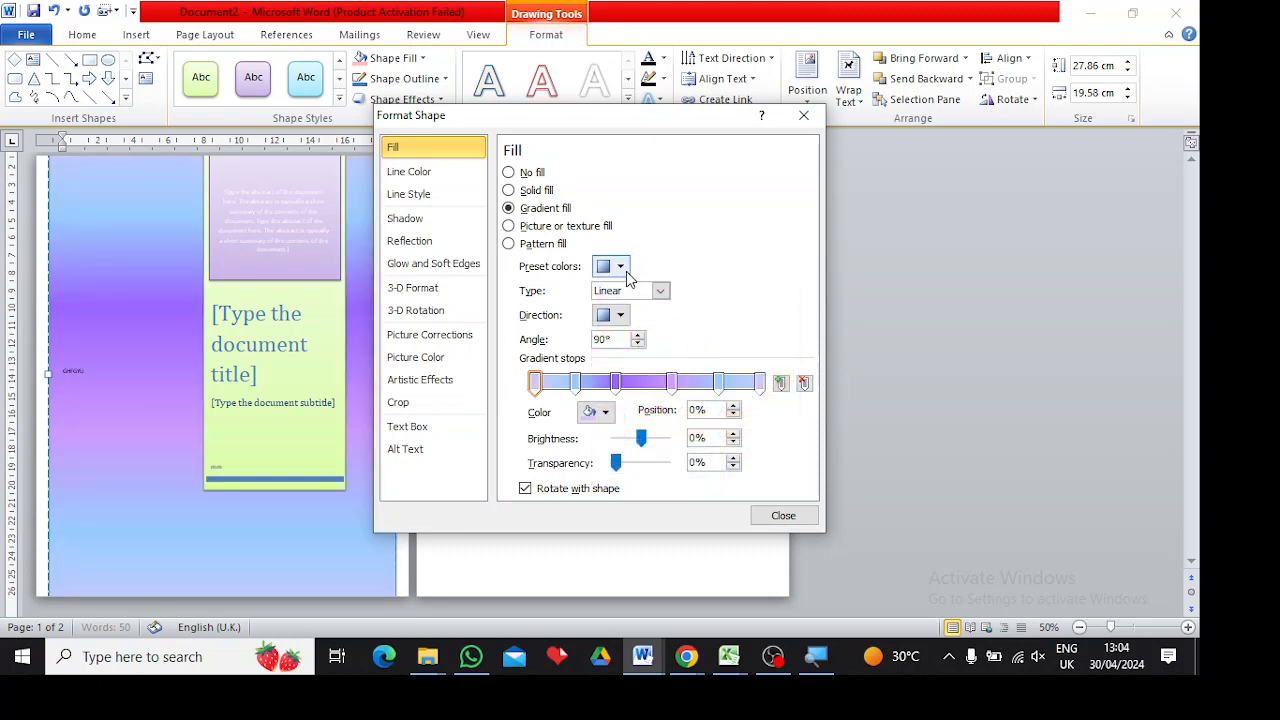
Apply the peach-orange preset gradient to the cover page background and color its first gradient stop standard yellow.
{"action": "left_click", "coordinate": [624, 270]}
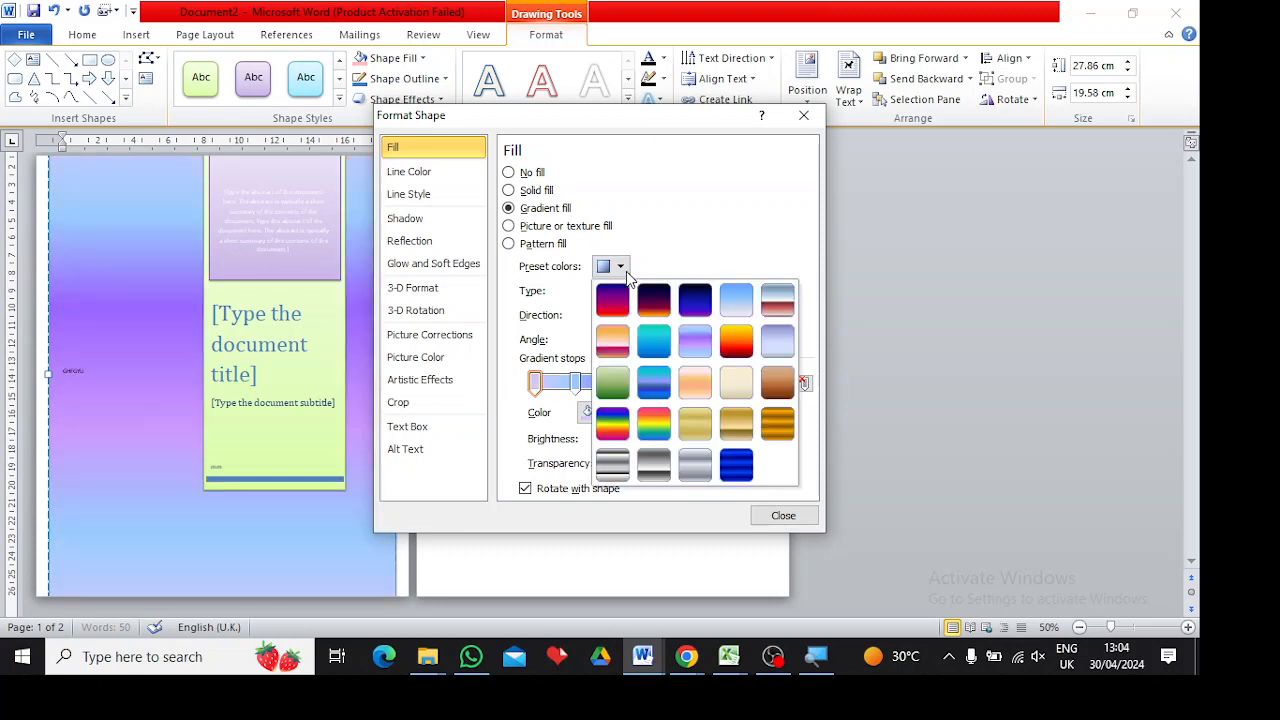
{"action": "left_click", "coordinate": [708, 390]}
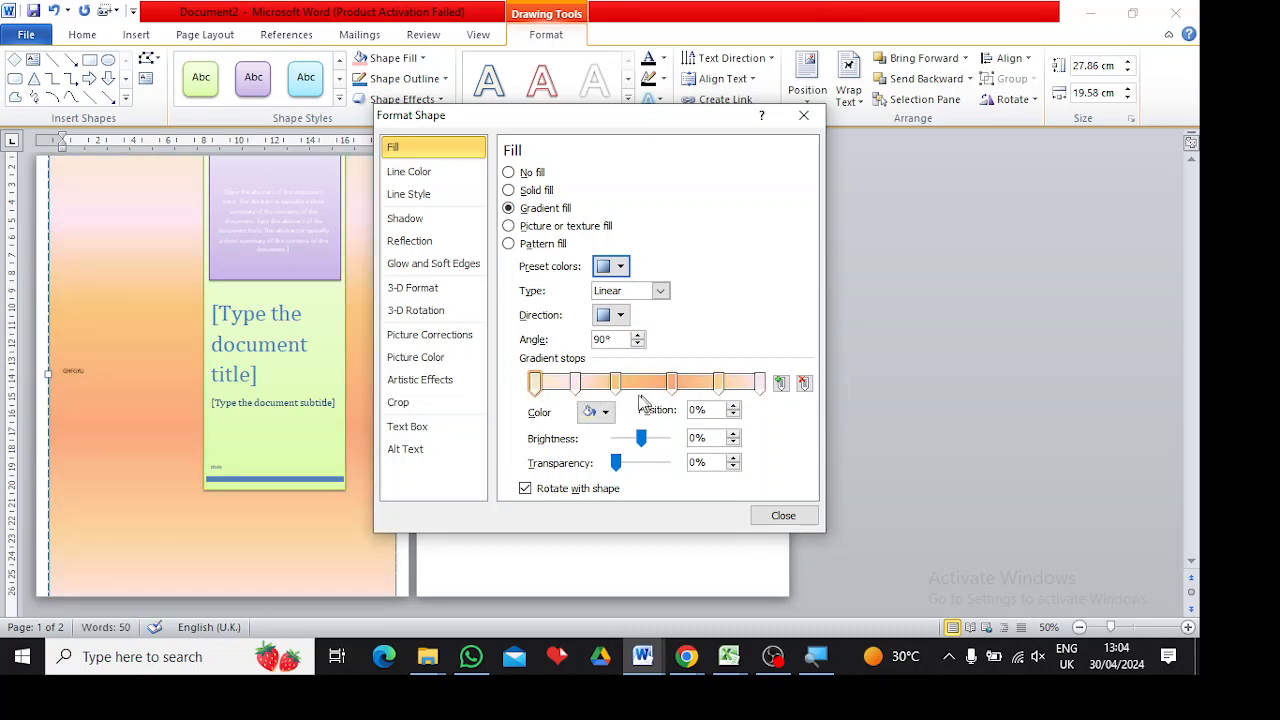
{"action": "left_click", "coordinate": [537, 388]}
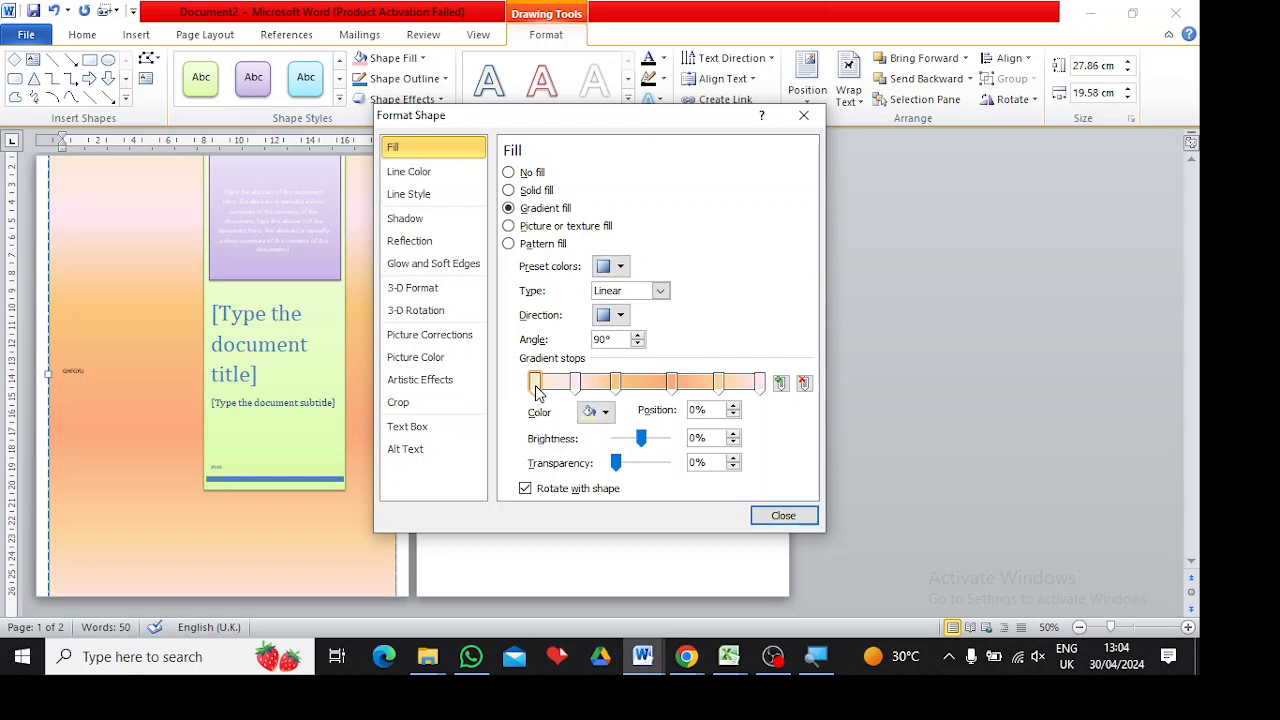
{"action": "left_click", "coordinate": [606, 414]}
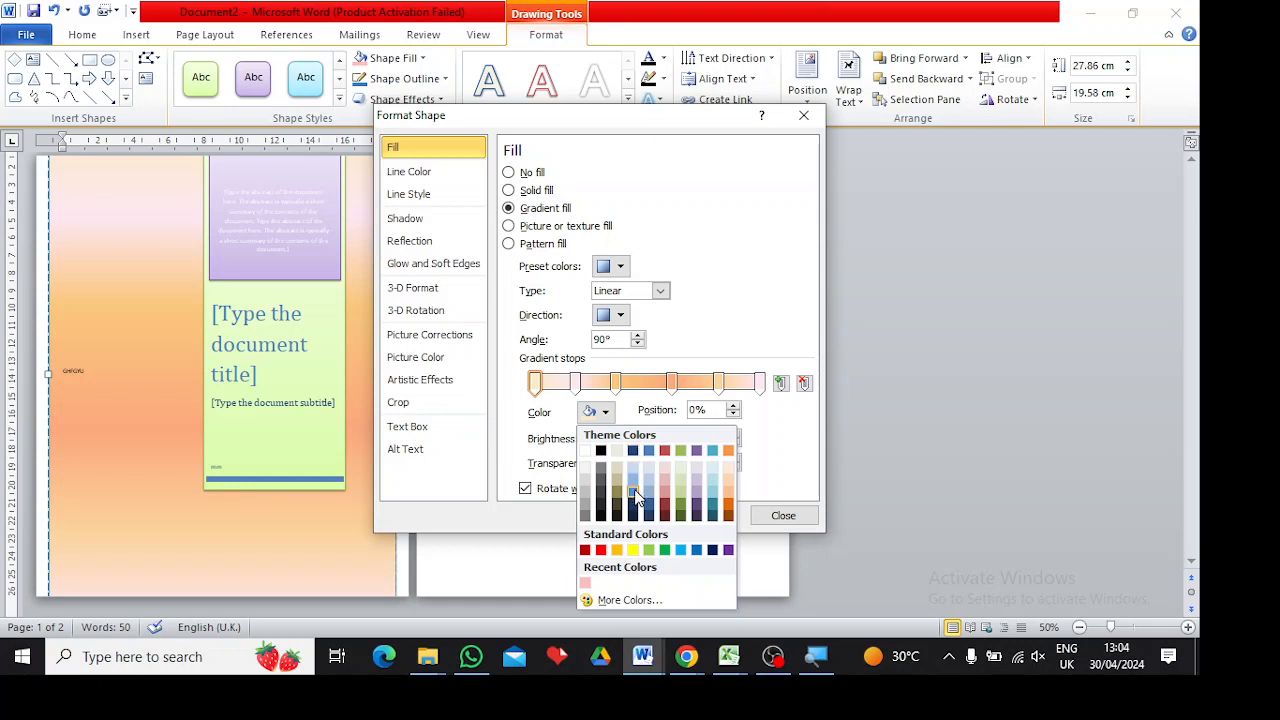
{"action": "left_click", "coordinate": [632, 550]}
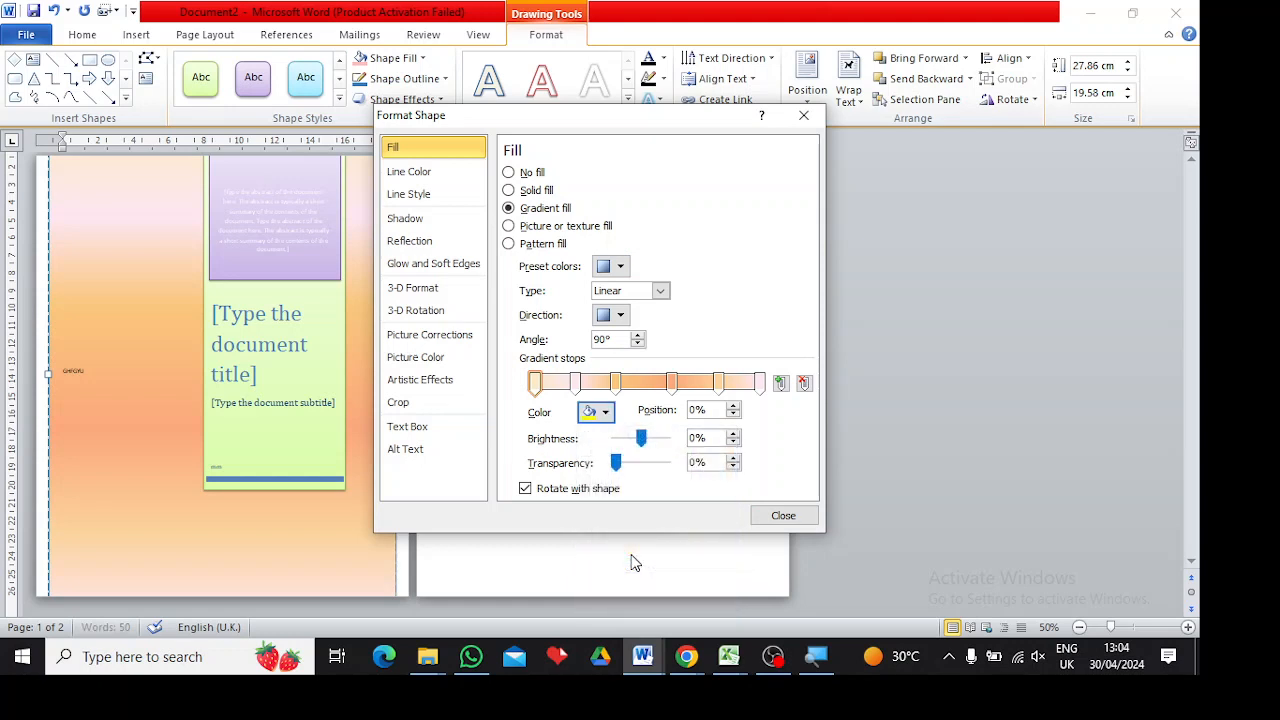
Color the gradient stop at 18% standard green and the stop at 36% with the red theme color.
{"action": "left_click", "coordinate": [577, 381]}
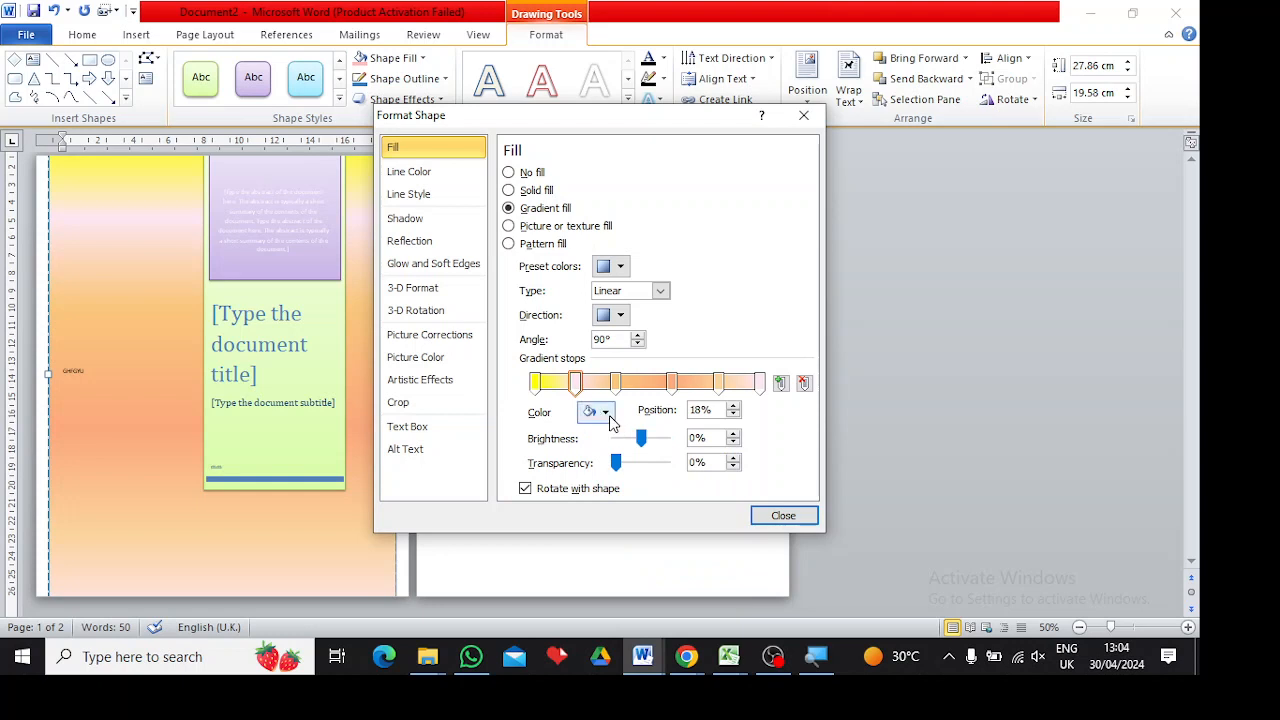
{"action": "left_click", "coordinate": [602, 412]}
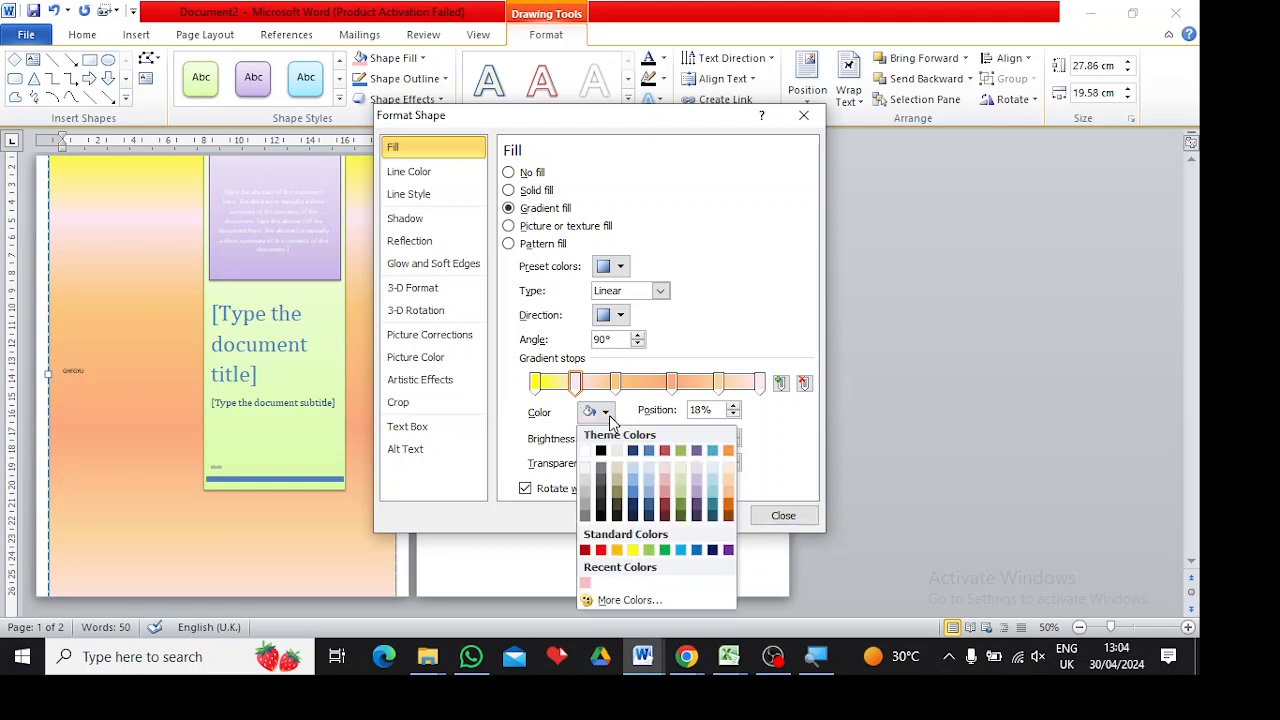
{"action": "left_click", "coordinate": [664, 550]}
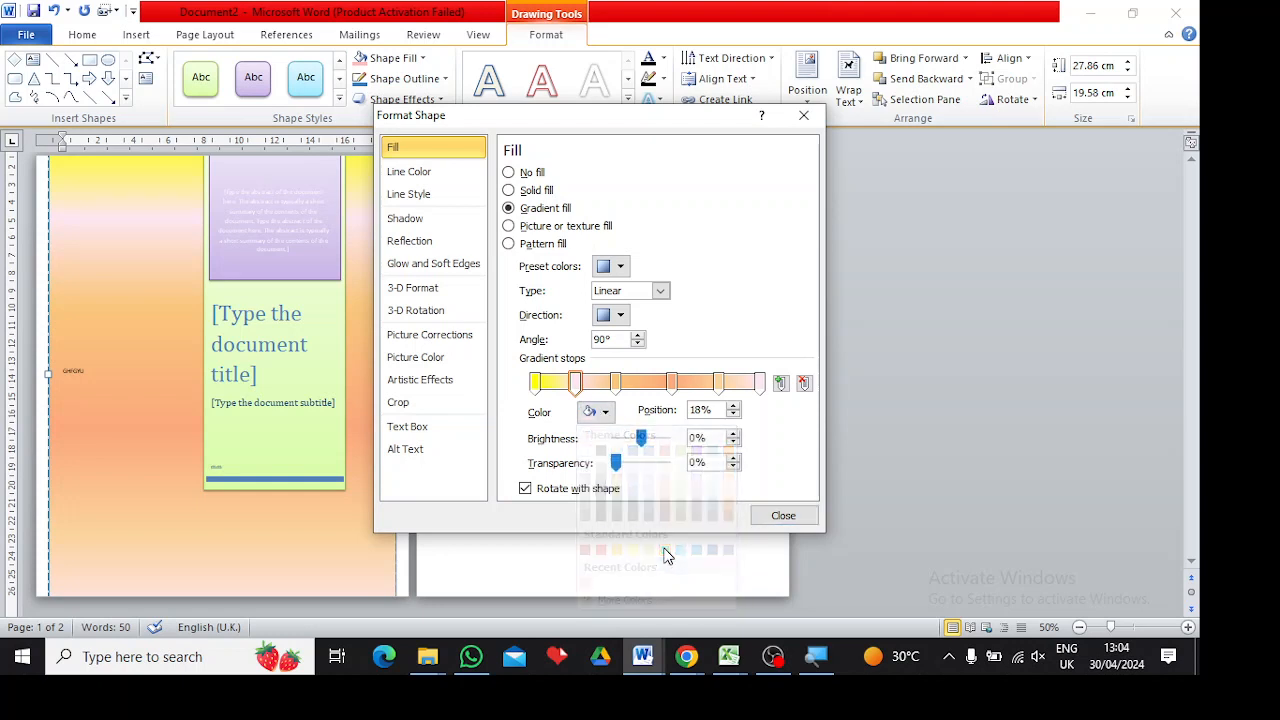
{"action": "left_click", "coordinate": [615, 381]}
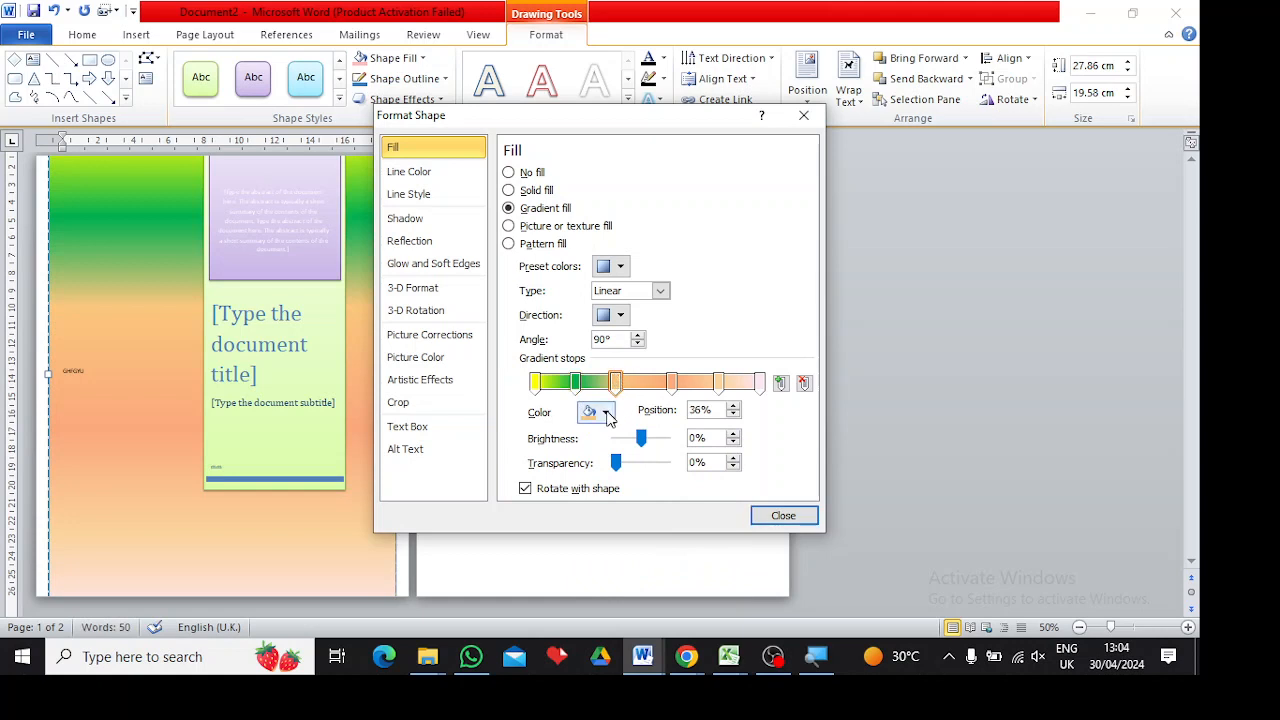
{"action": "left_click", "coordinate": [607, 417]}
{"action": "left_click", "coordinate": [666, 452]}
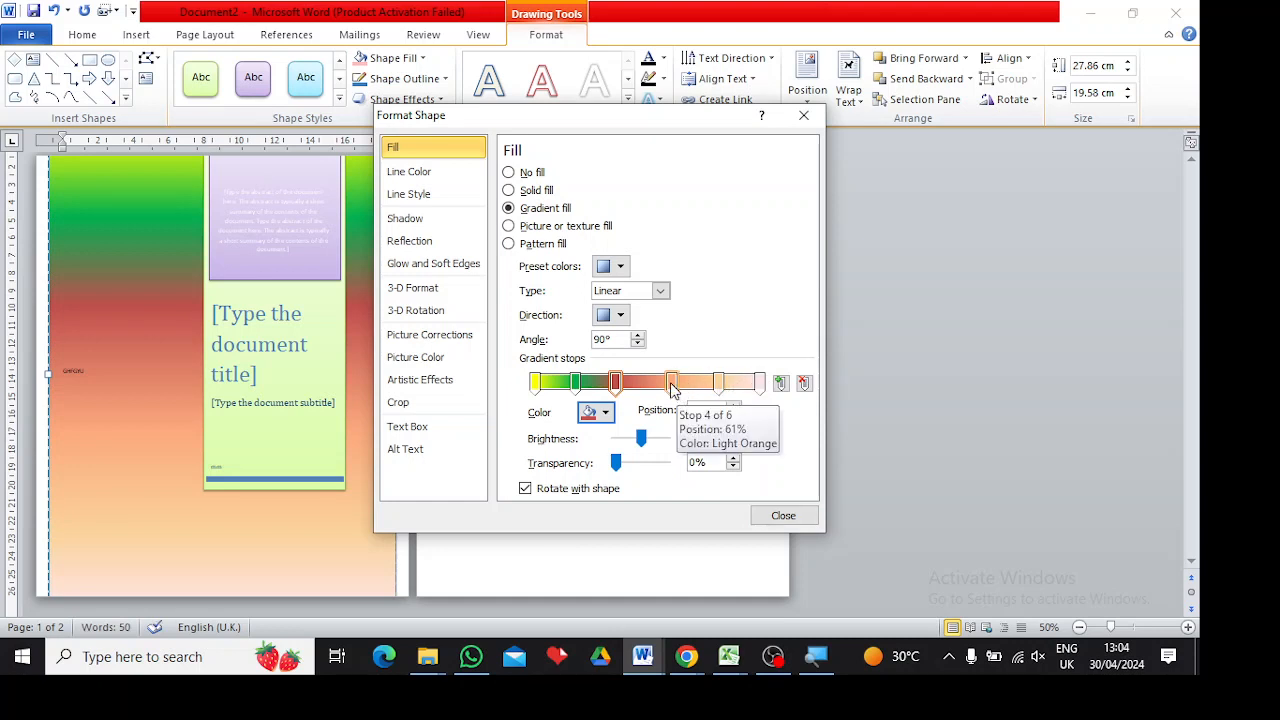
Remove the light orange gradient stop at 61% from the background gradient.
{"action": "left_click", "coordinate": [671, 383]}
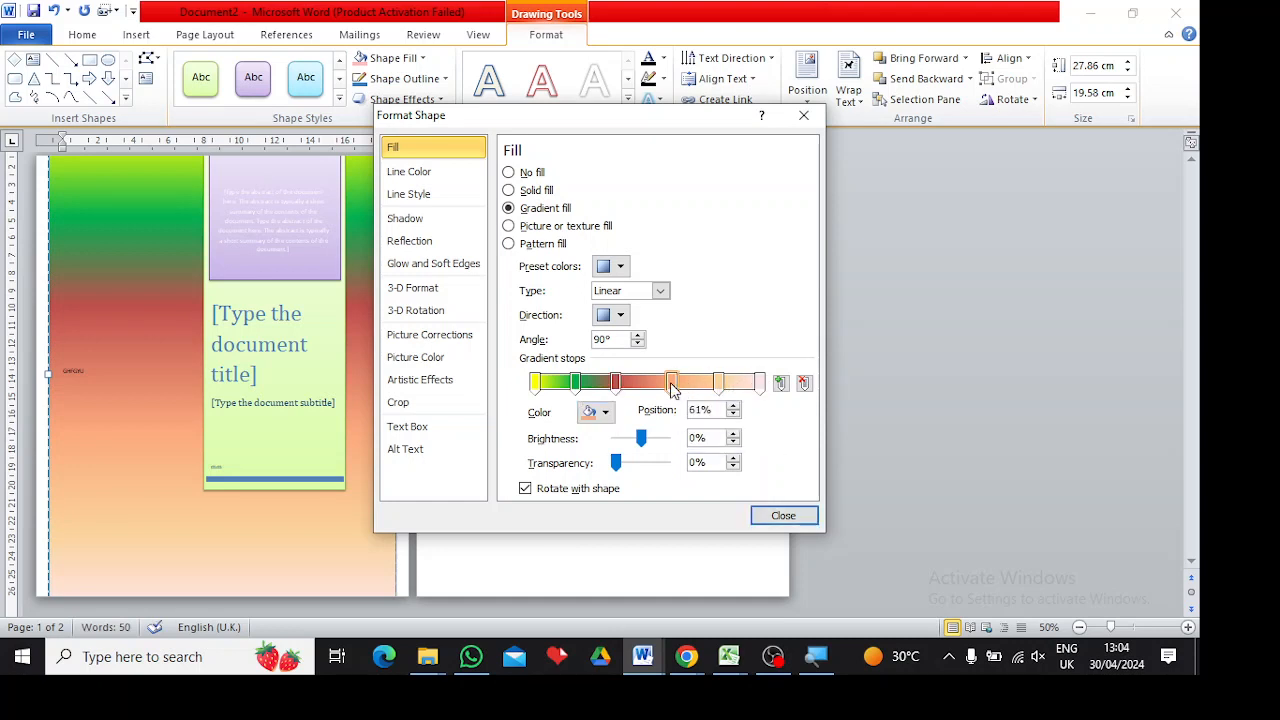
{"action": "left_click", "coordinate": [805, 385]}
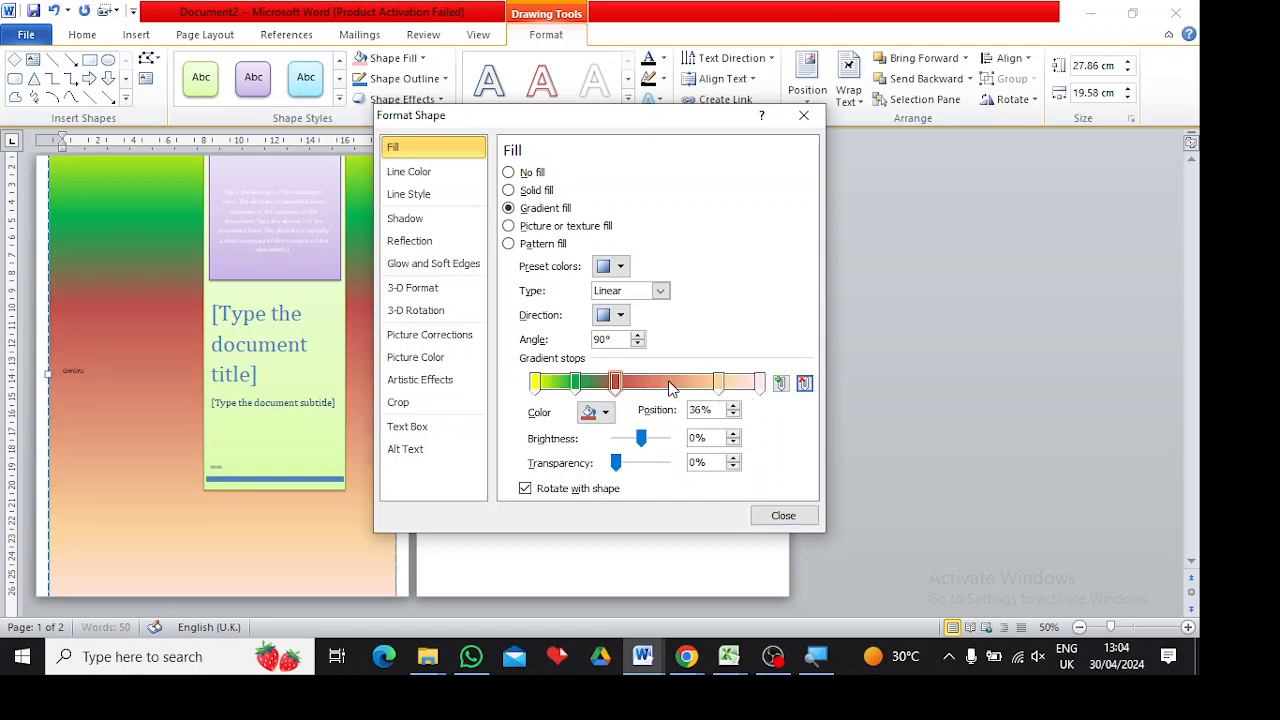
Remove the remaining orange gradient stop and reposition the others: yellow at 71%, green at 43% and red at 25%.
{"action": "left_click", "coordinate": [721, 387]}
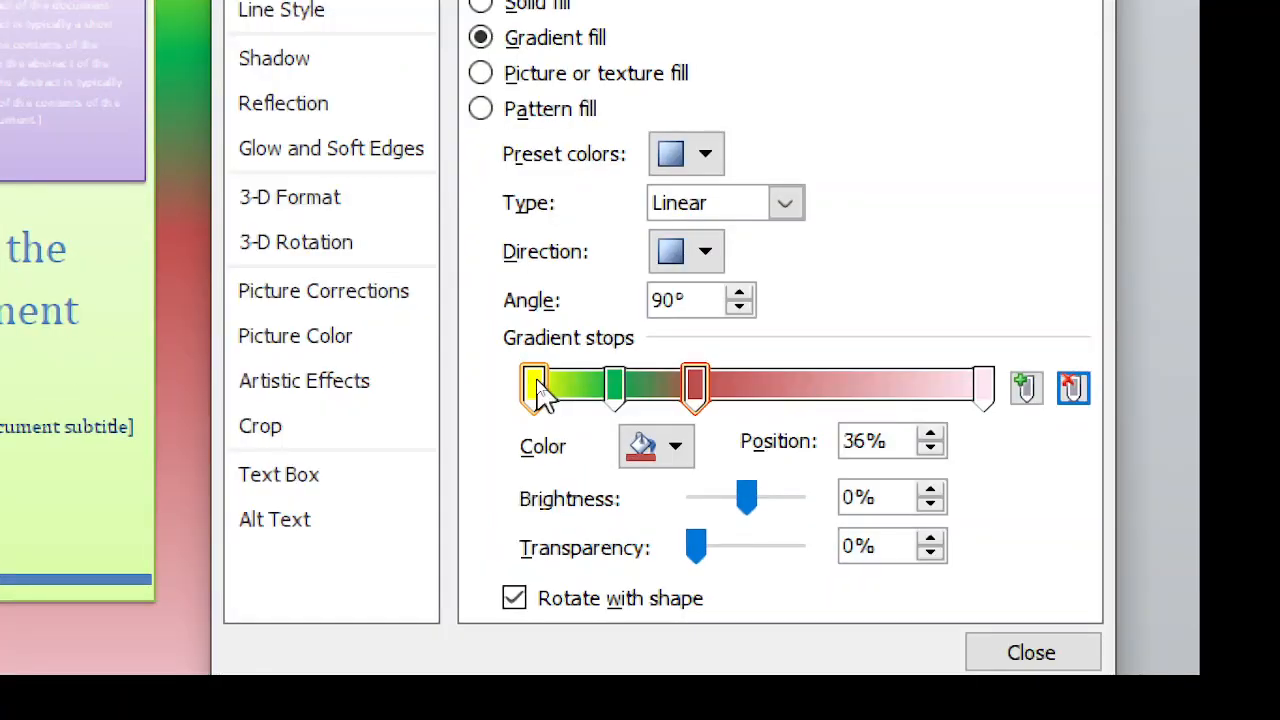
{"action": "left_click_drag", "start_coordinate": [537, 386], "coordinate": [862, 380]}
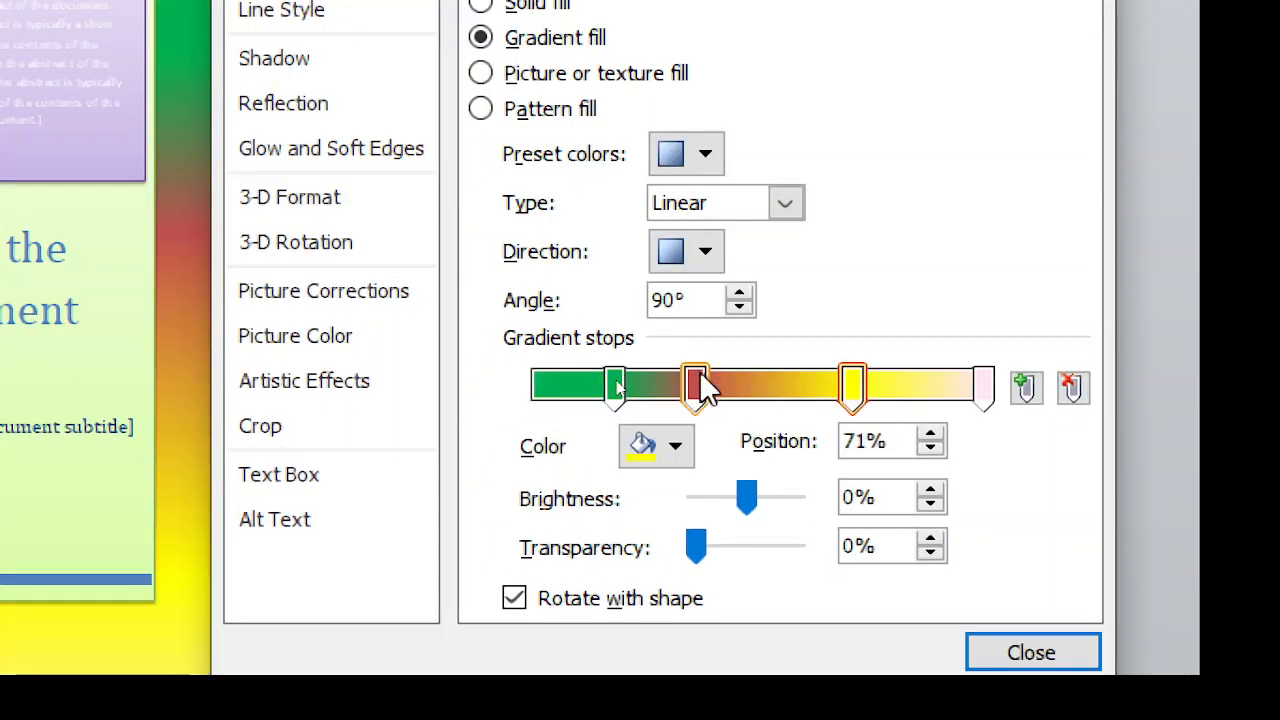
{"action": "left_click_drag", "start_coordinate": [692, 389], "coordinate": [556, 390]}
{"action": "left_click", "coordinate": [617, 386]}
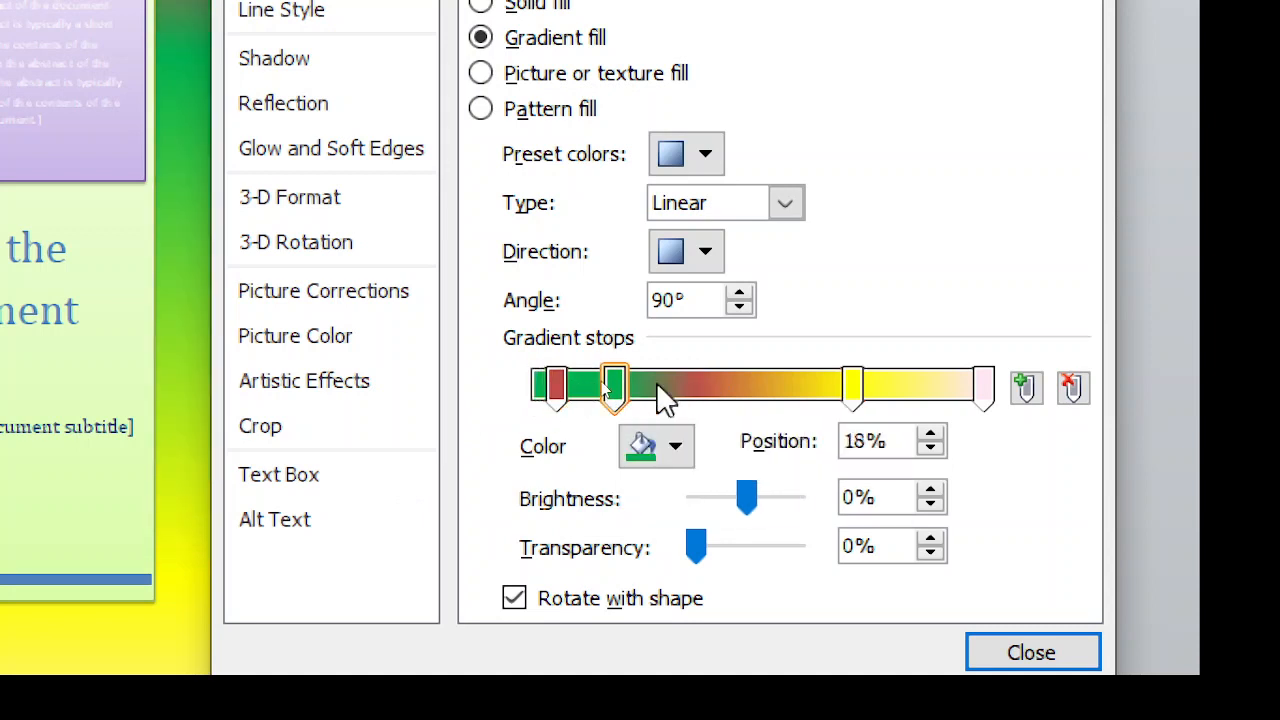
{"action": "left_click_drag", "start_coordinate": [737, 392], "coordinate": [734, 391]}
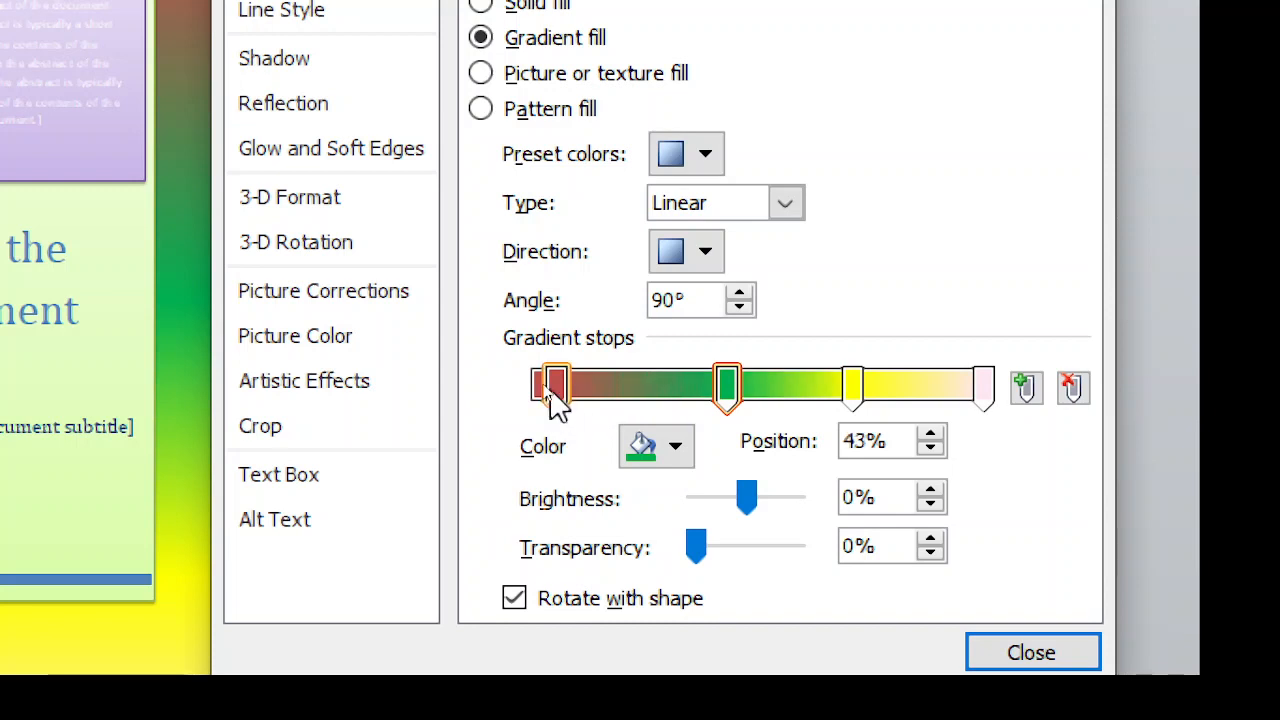
{"action": "left_click_drag", "start_coordinate": [557, 400], "coordinate": [648, 410]}
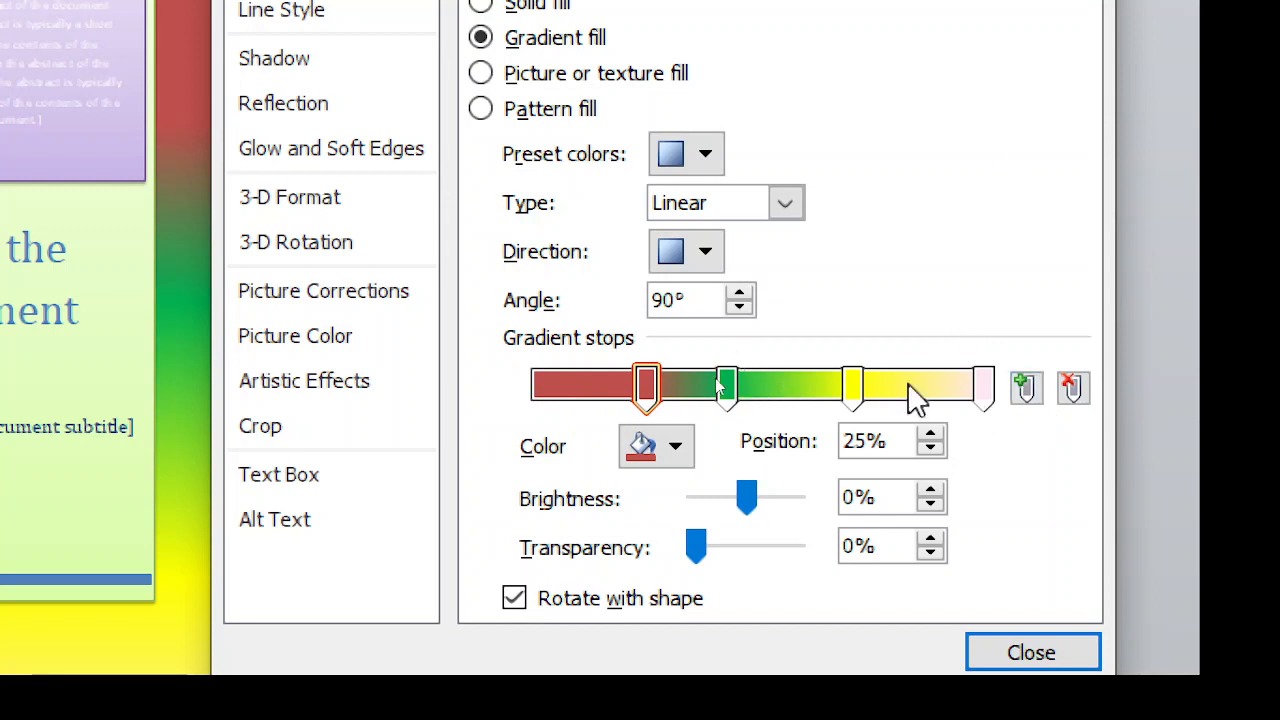
Try an extra gradient stop at 34% and the blue theme color on the 43% stop, removing both stops.
{"action": "left_click", "coordinate": [1036, 395]}
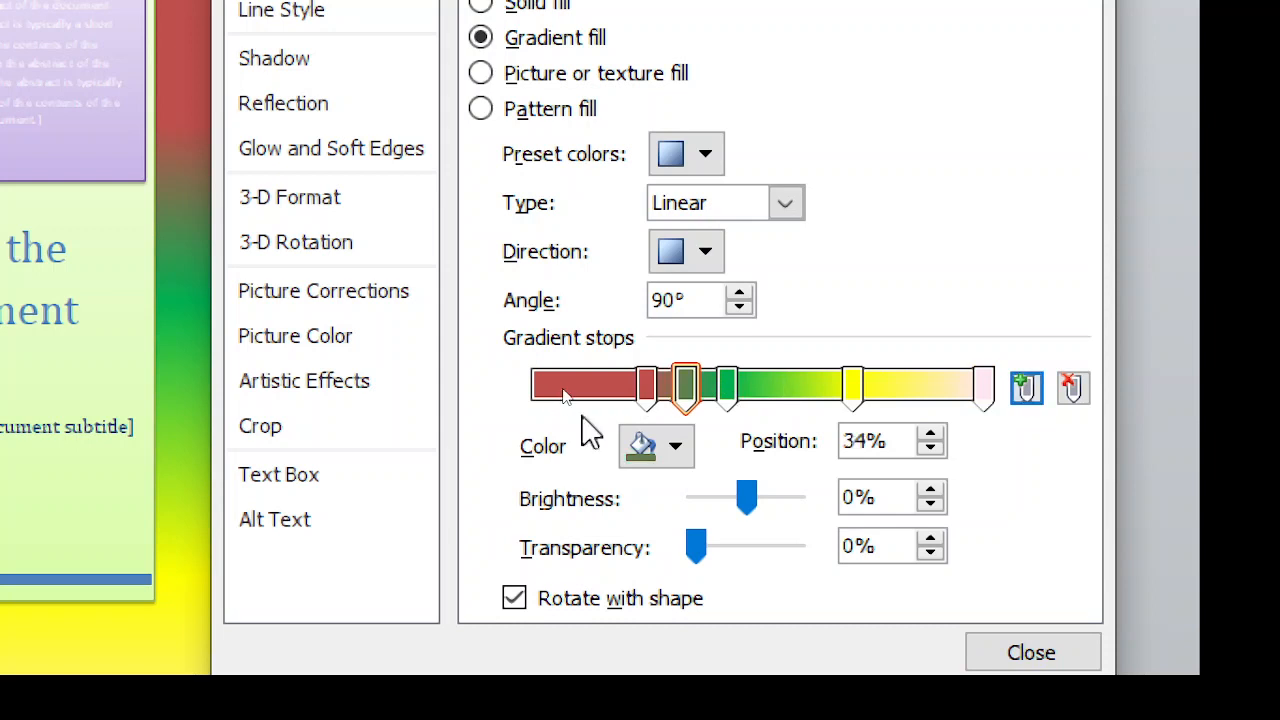
{"action": "left_click_drag", "start_coordinate": [690, 398], "coordinate": [688, 470]}
{"action": "left_click", "coordinate": [678, 450]}
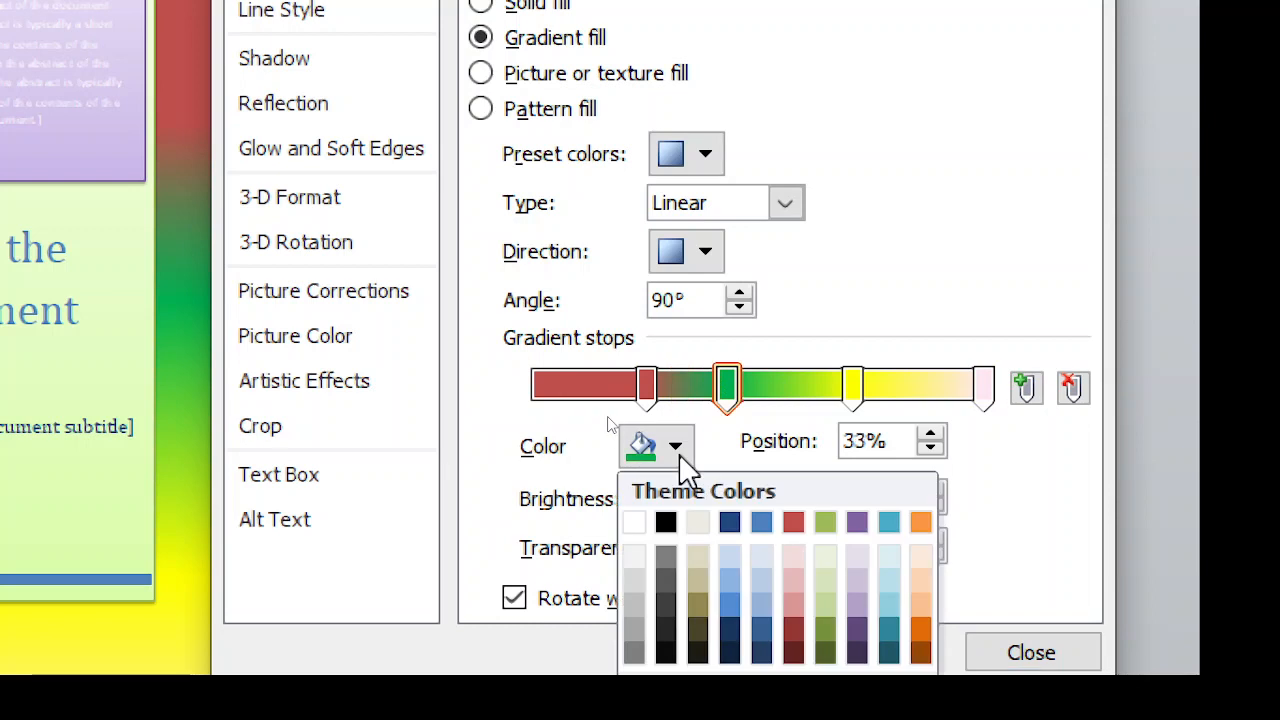
{"action": "left_click", "coordinate": [763, 523]}
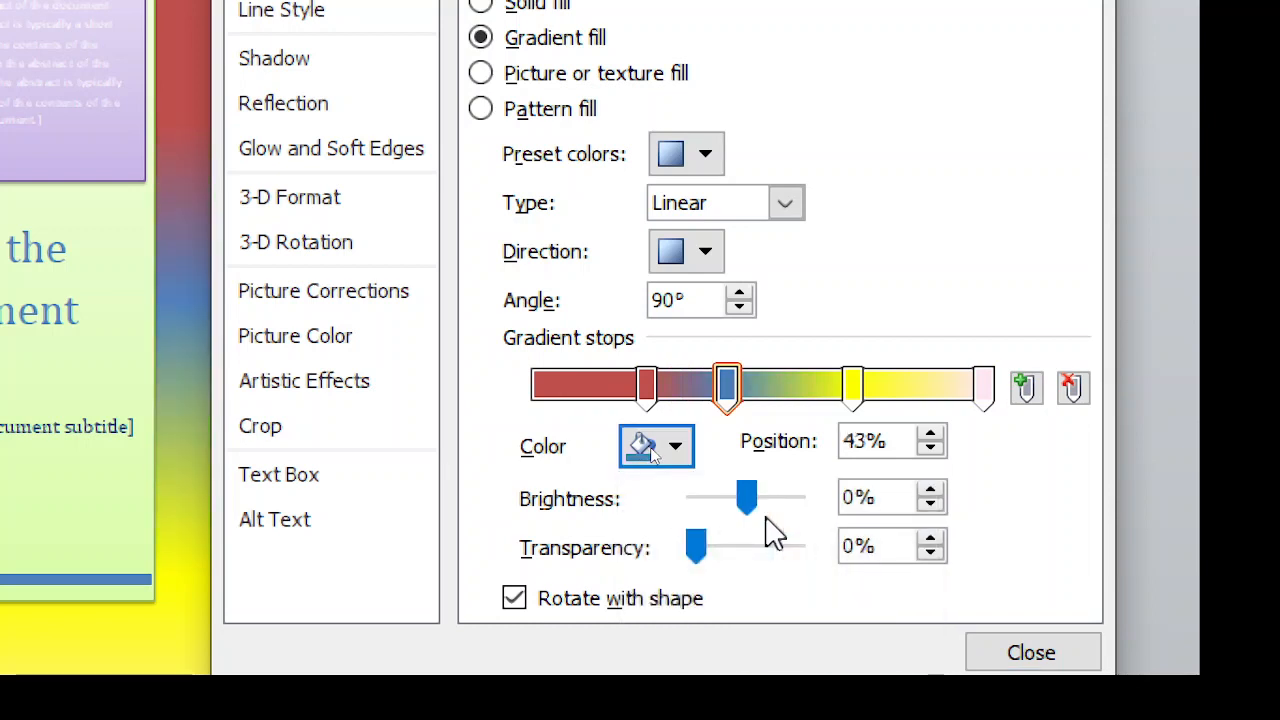
{"action": "left_click", "coordinate": [1050, 392]}
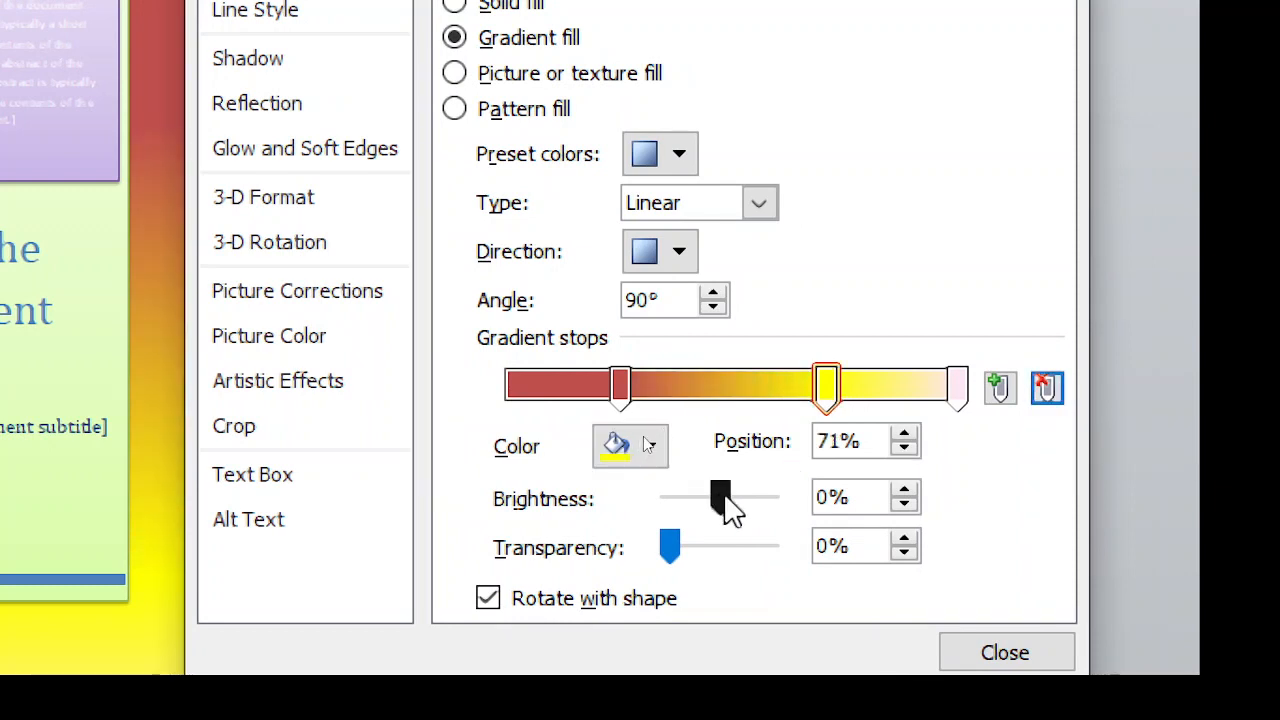
Set the yellow gradient stop's brightness to -41% and its transparency to 38%.
{"action": "mouse_move", "coordinate": [730, 510]}
{"action": "left_mouse_down"}
{"action": "mouse_move", "coordinate": [689, 514]}
{"action": "mouse_move", "coordinate": [712, 512]}
{"action": "mouse_move", "coordinate": [709, 500]}
{"action": "left_mouse_up"}
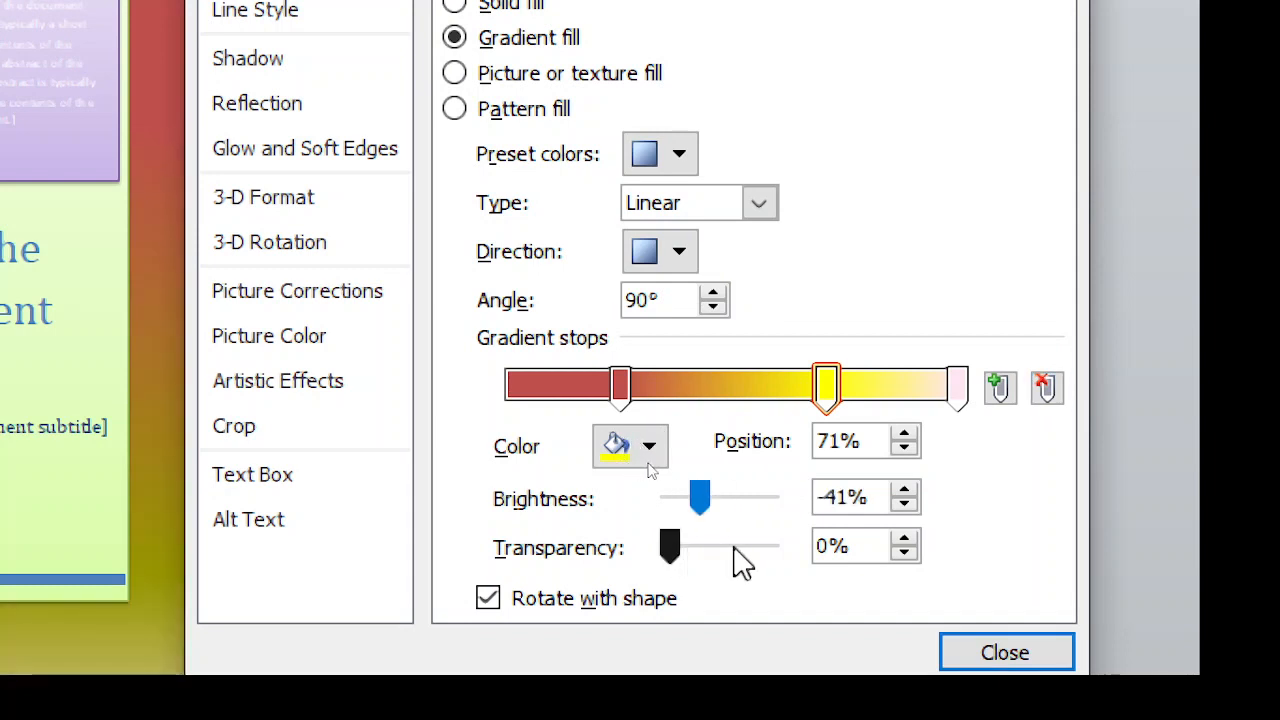
{"action": "left_click_drag", "start_coordinate": [735, 548], "coordinate": [709, 555]}
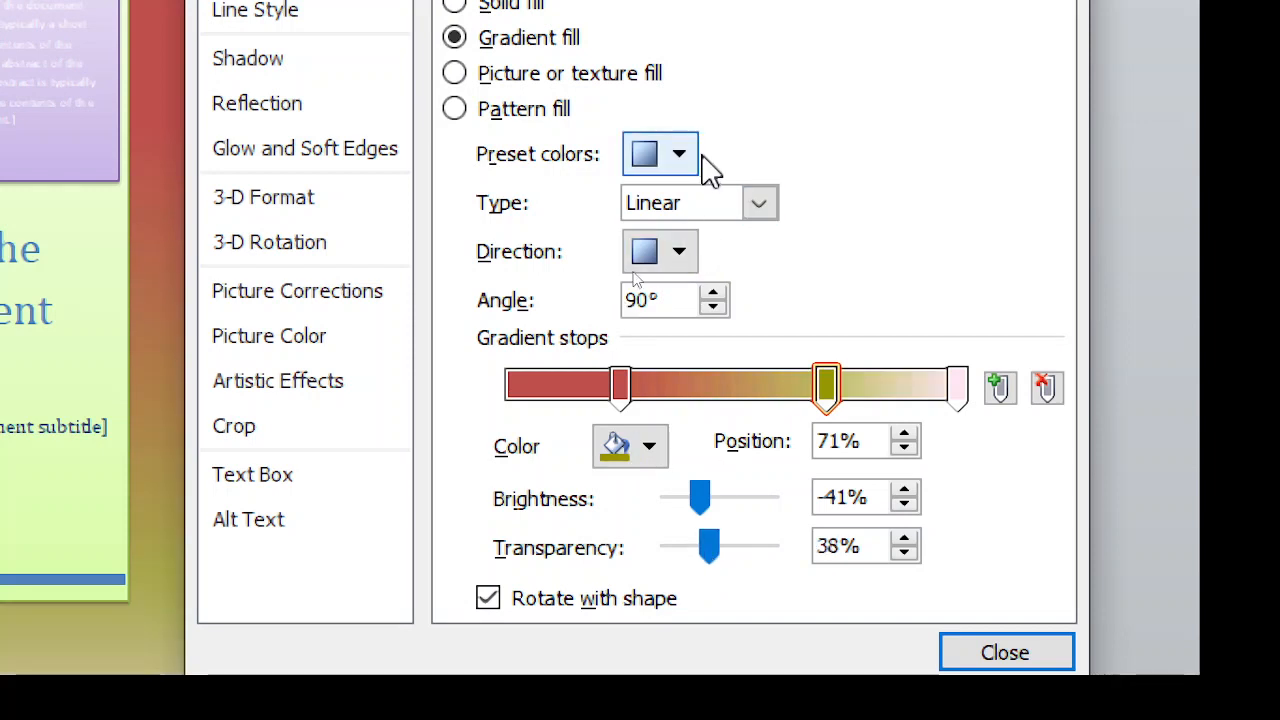
Try the 135° and 45° linear gradient directions and switch the background to a radial gradient spreading from the center.
{"action": "left_click", "coordinate": [676, 256]}
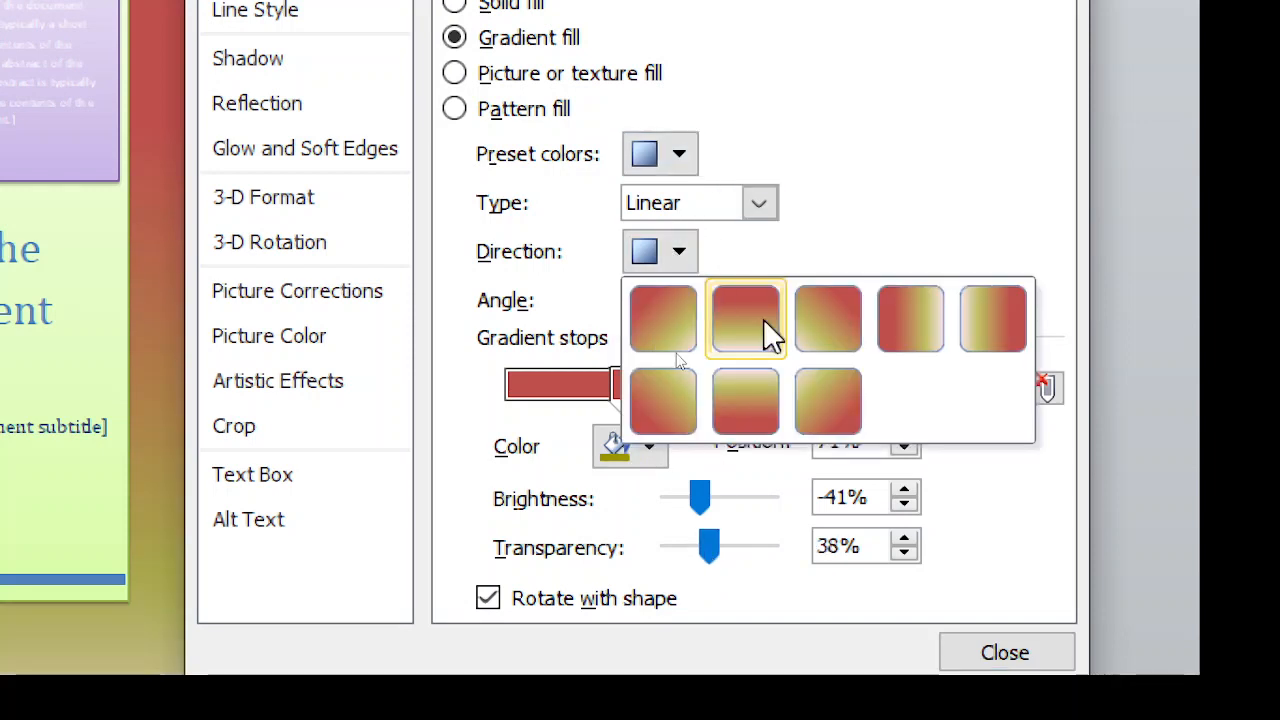
{"action": "left_click", "coordinate": [840, 322]}
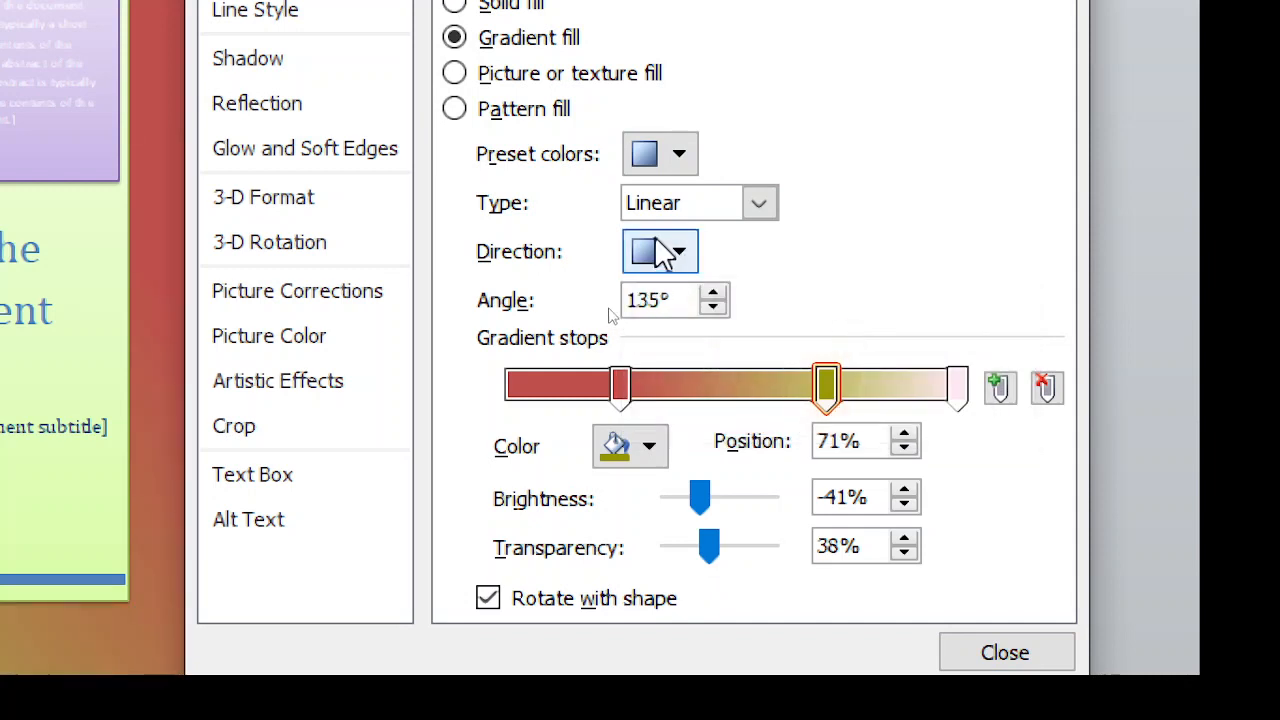
{"action": "left_click", "coordinate": [679, 253]}
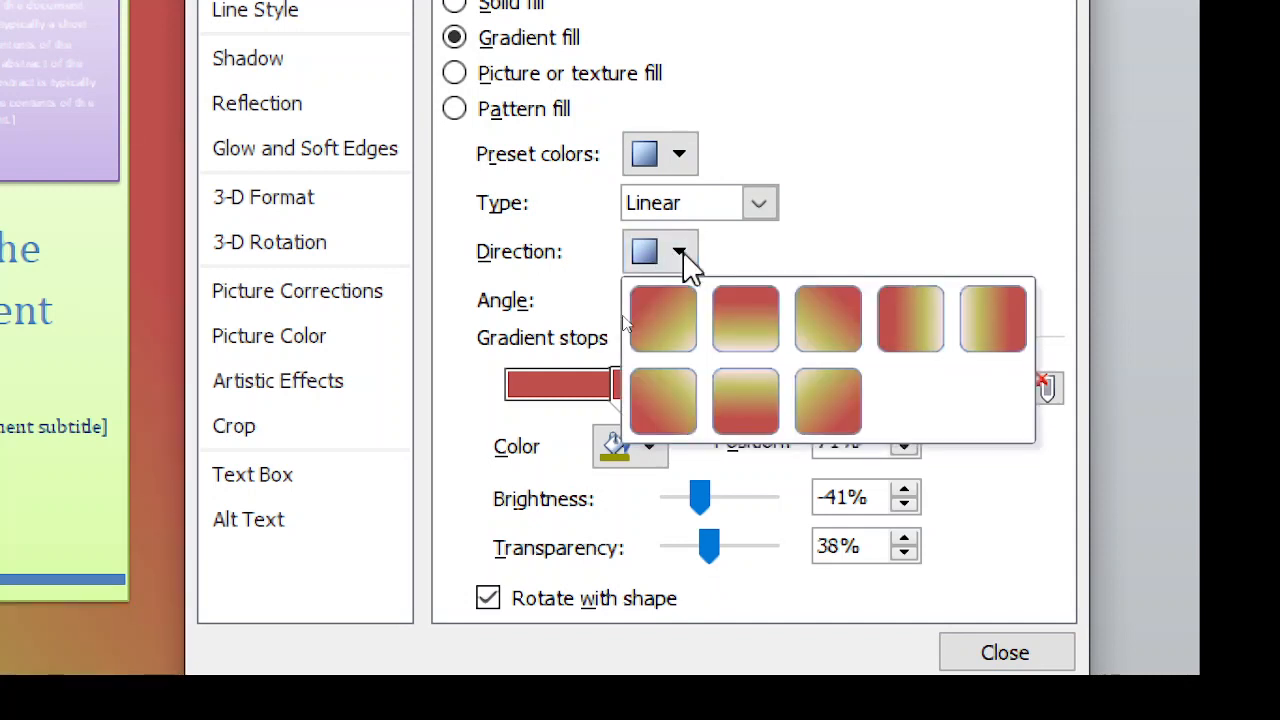
{"action": "left_click", "coordinate": [658, 350]}
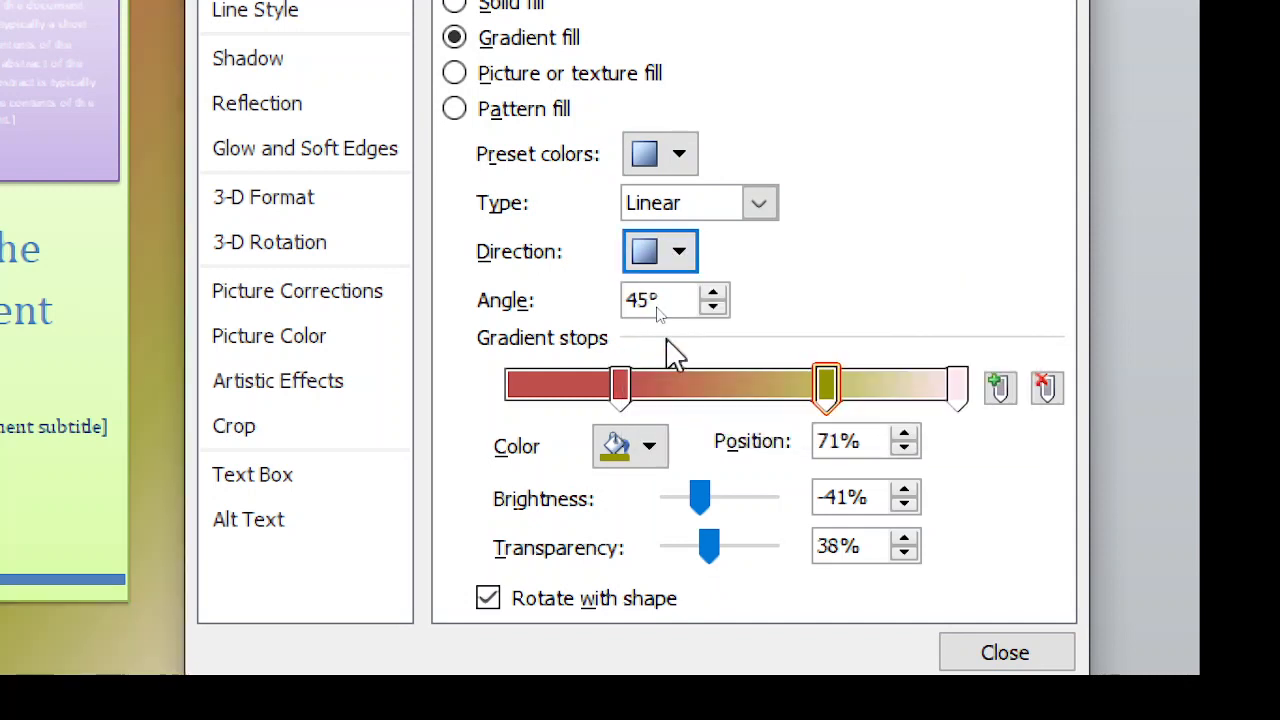
{"action": "left_click", "coordinate": [770, 207]}
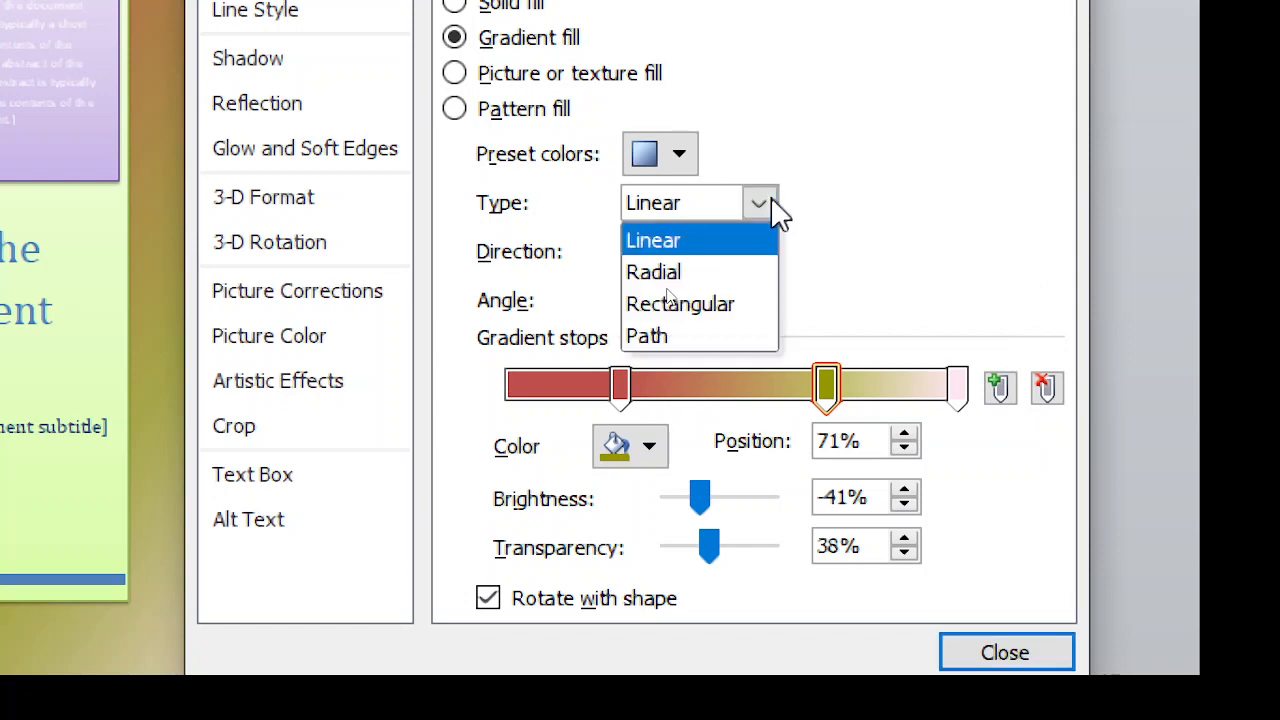
{"action": "left_click", "coordinate": [658, 268]}
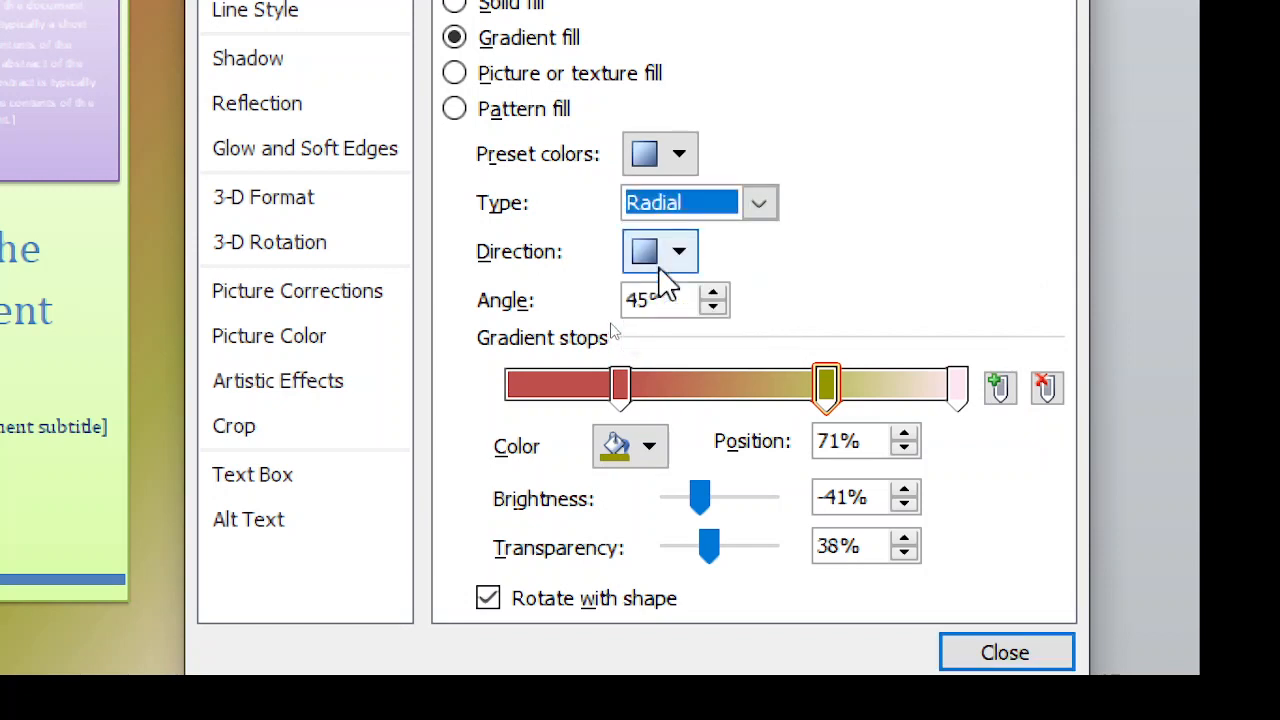
{"action": "left_click", "coordinate": [682, 252]}
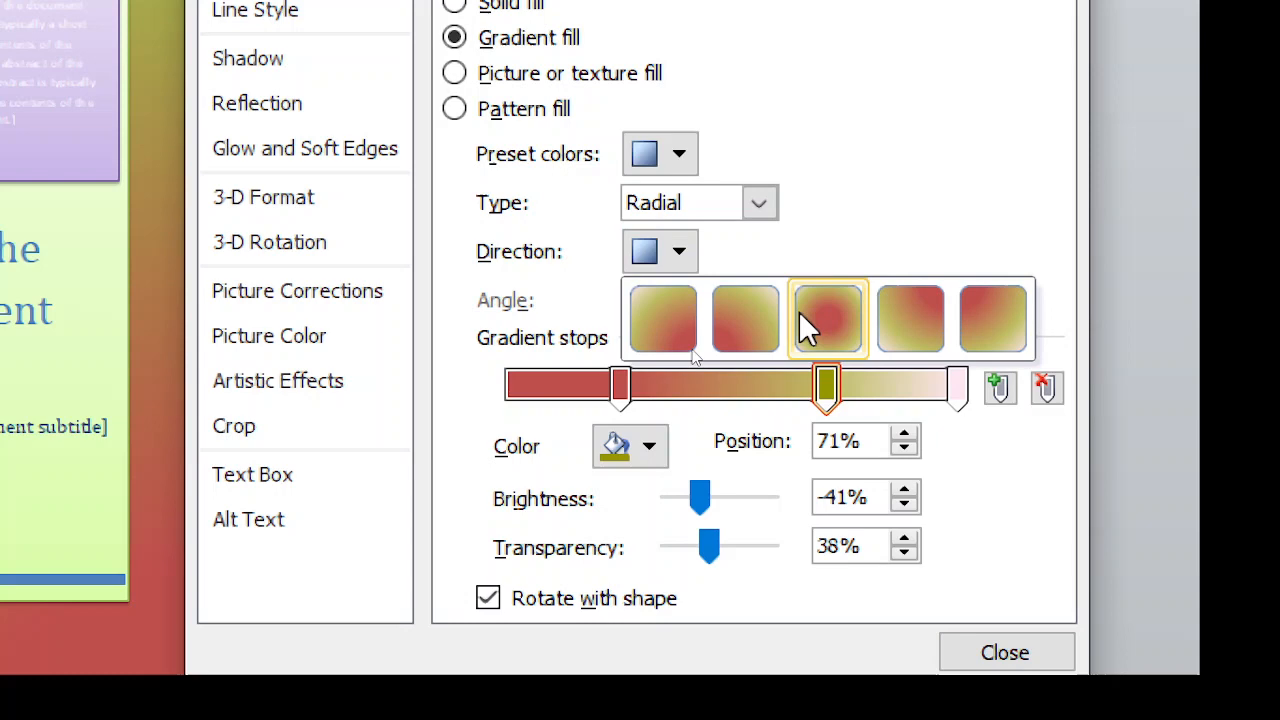
{"action": "left_click", "coordinate": [870, 335]}
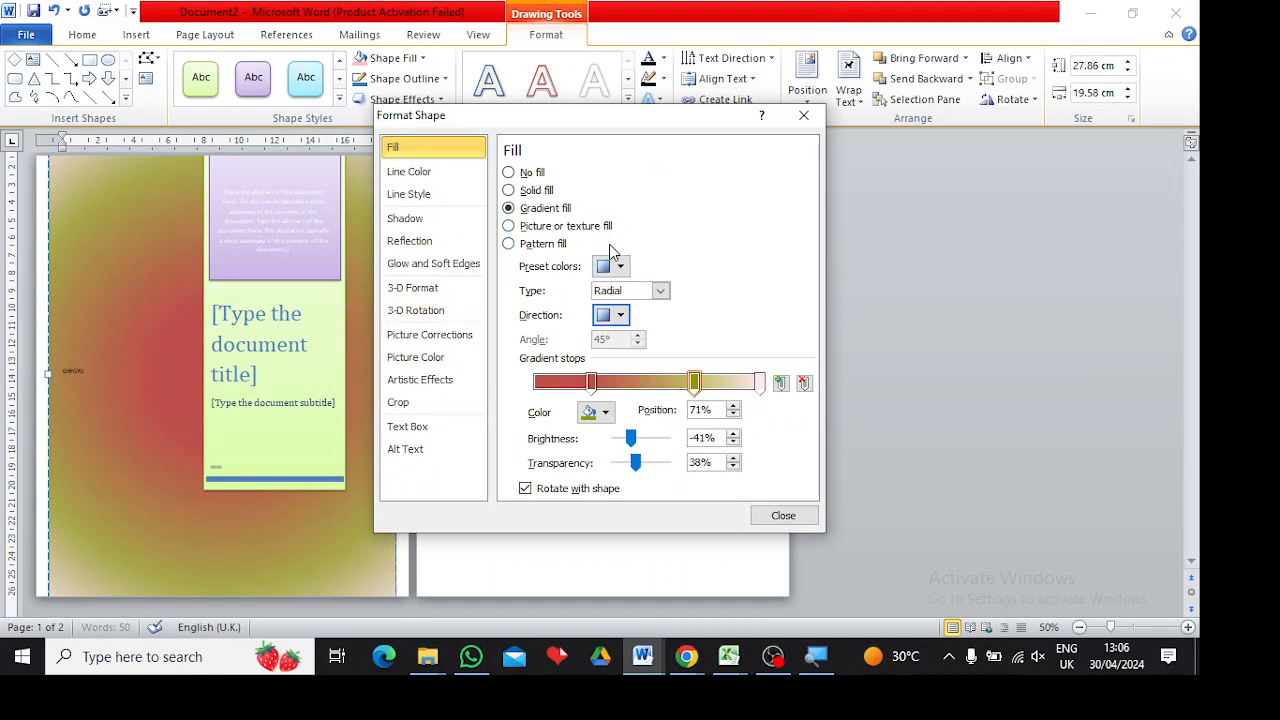
Try the blue woven, brown speckled stone and crumpled brown paper textures as the cover page background fill.
{"action": "left_click", "coordinate": [510, 230]}
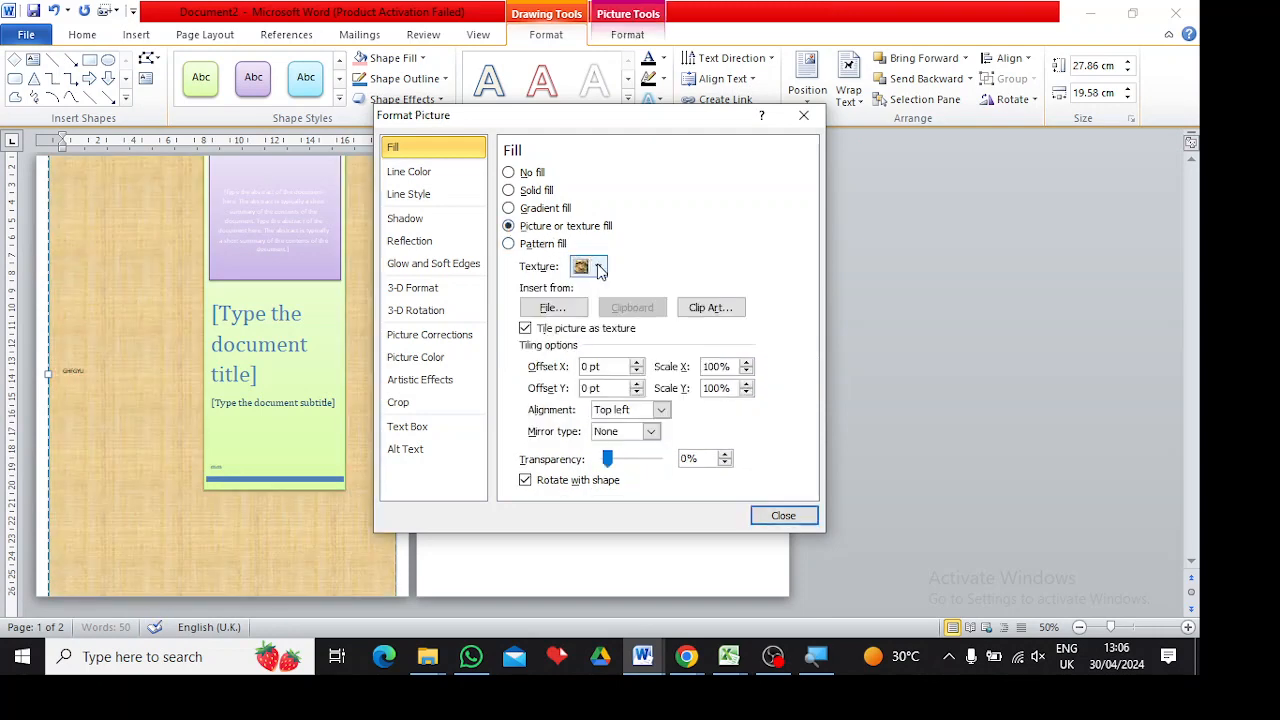
{"action": "left_click", "coordinate": [598, 267]}
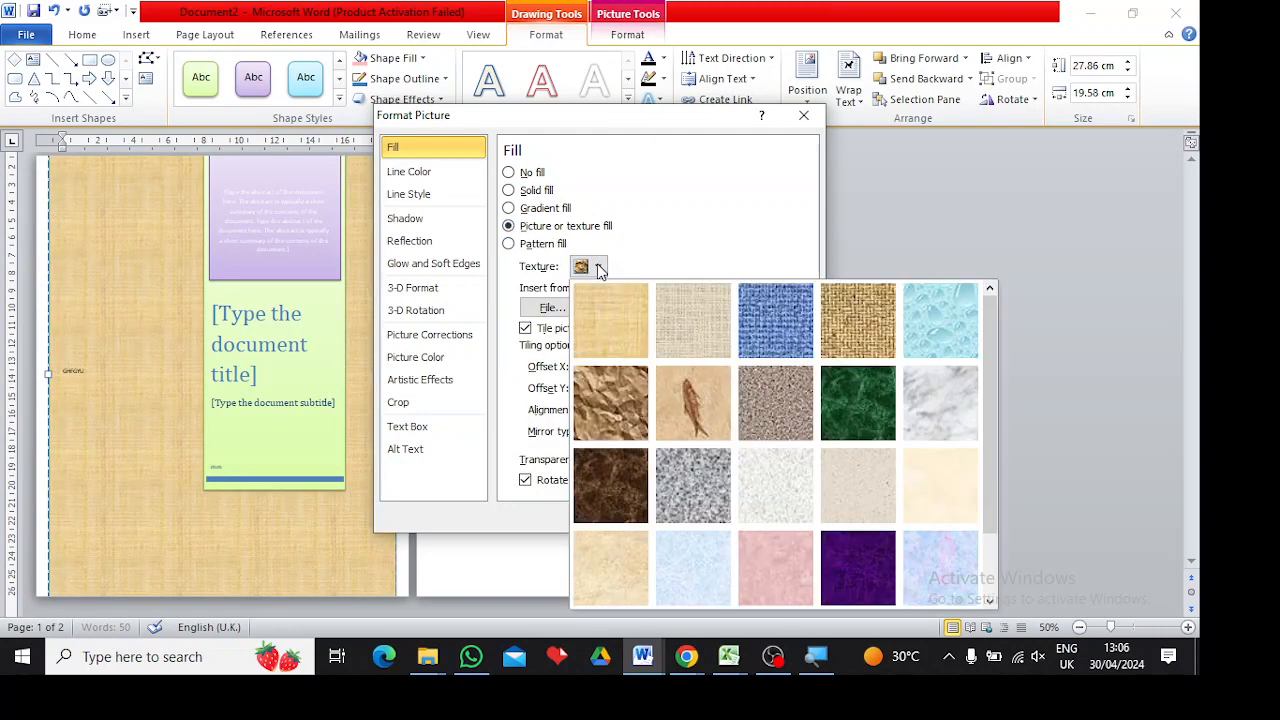
{"action": "left_click", "coordinate": [777, 331]}
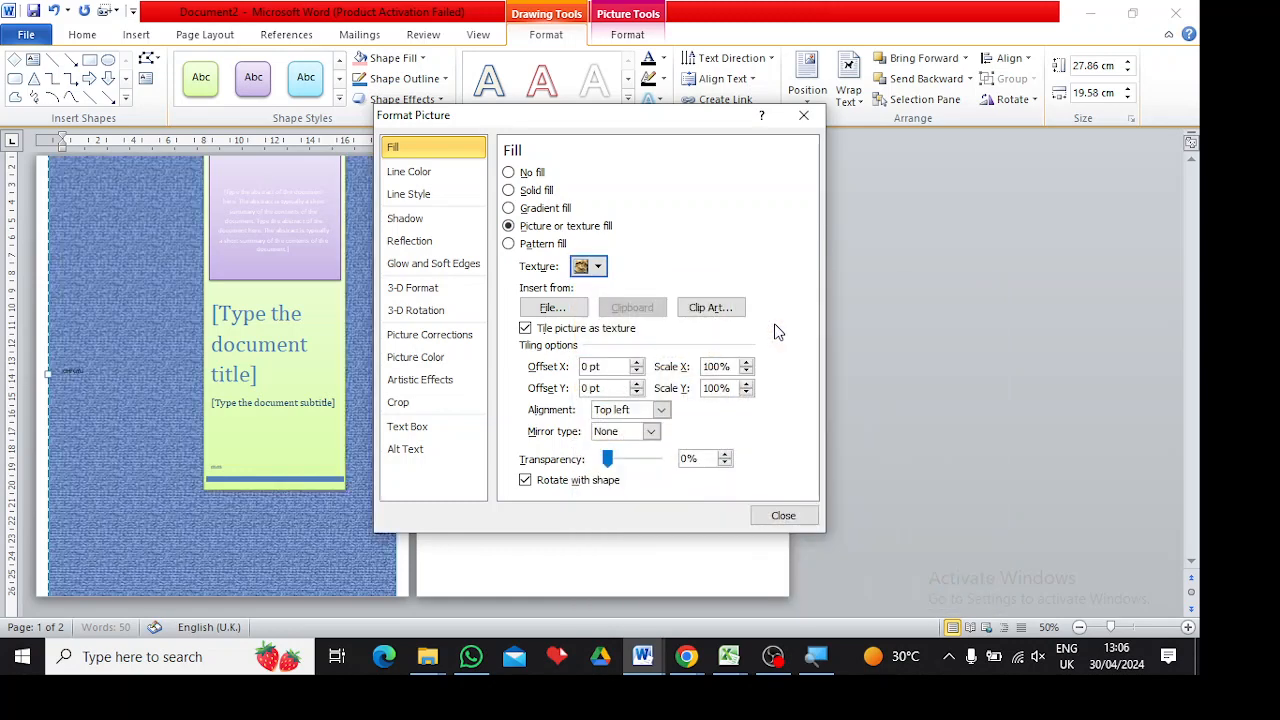
{"action": "left_click", "coordinate": [598, 267]}
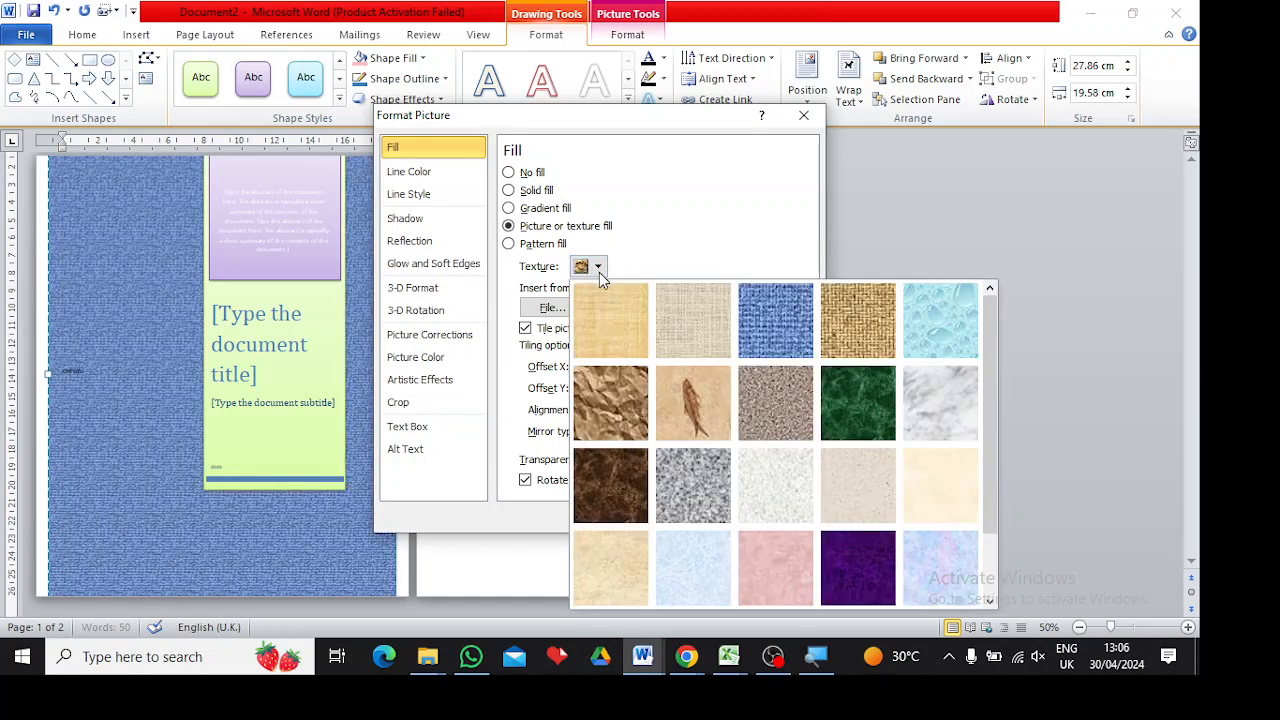
{"action": "left_click", "coordinate": [771, 402]}
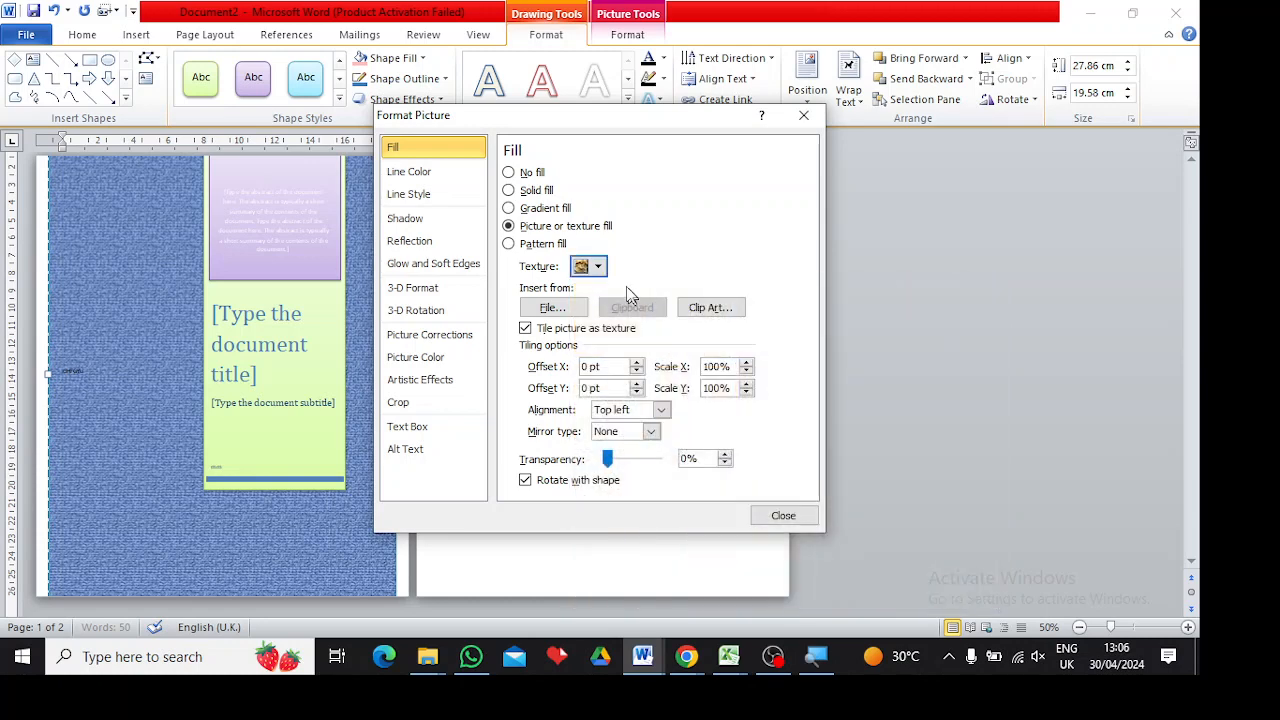
{"action": "left_click", "coordinate": [598, 267]}
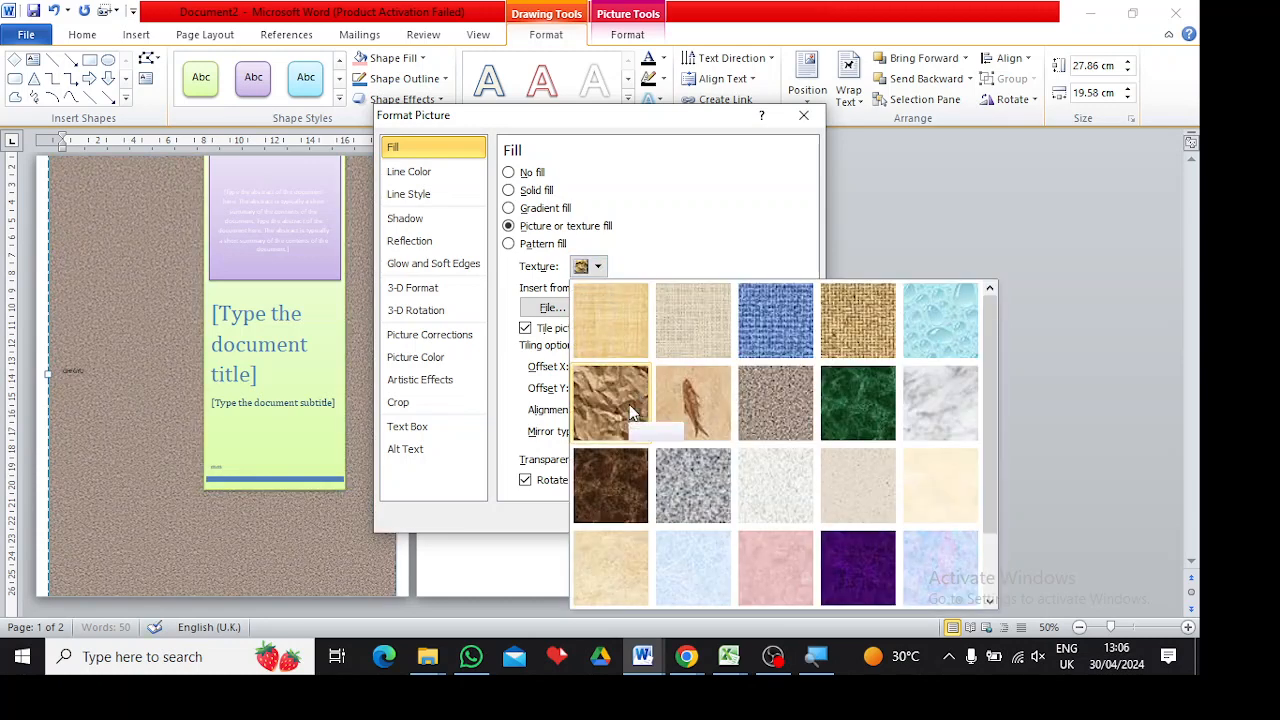
{"action": "left_click", "coordinate": [630, 413]}
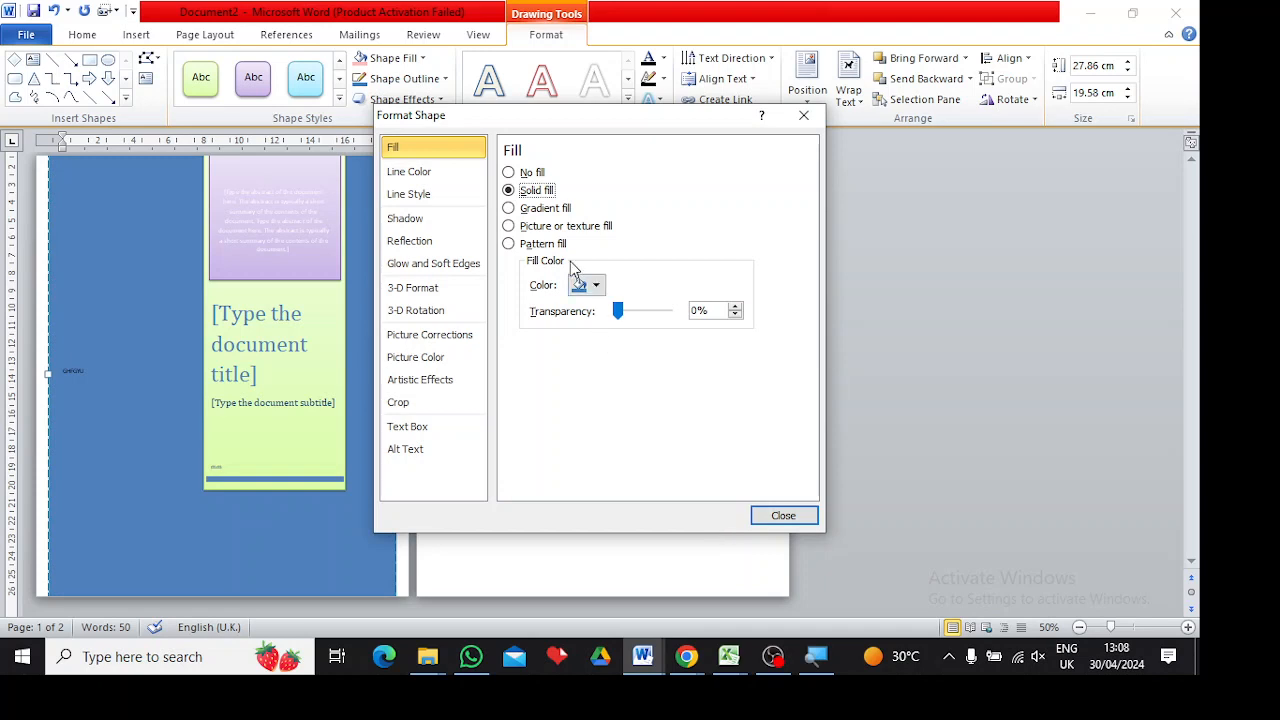
Fill the cover page background with the diagonal brick pattern, using the red theme color as foreground and standard green as background.
{"action": "left_click", "coordinate": [511, 245]}
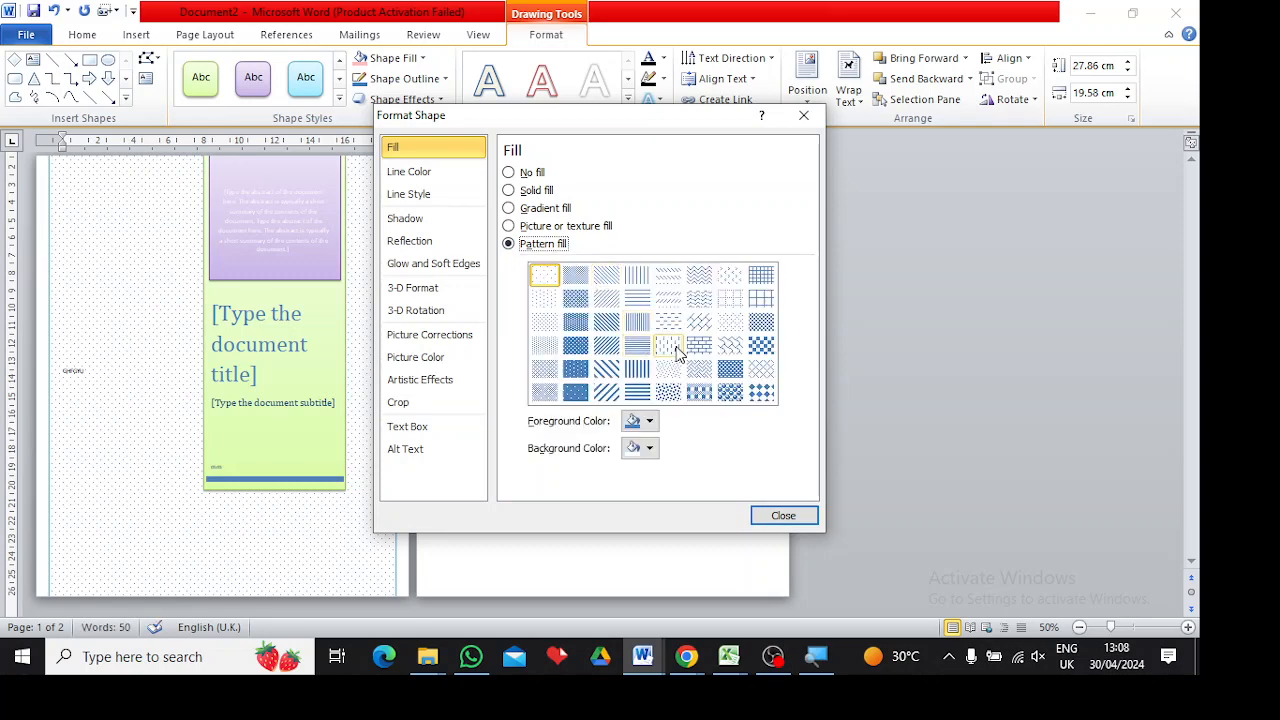
{"action": "left_click", "coordinate": [705, 327]}
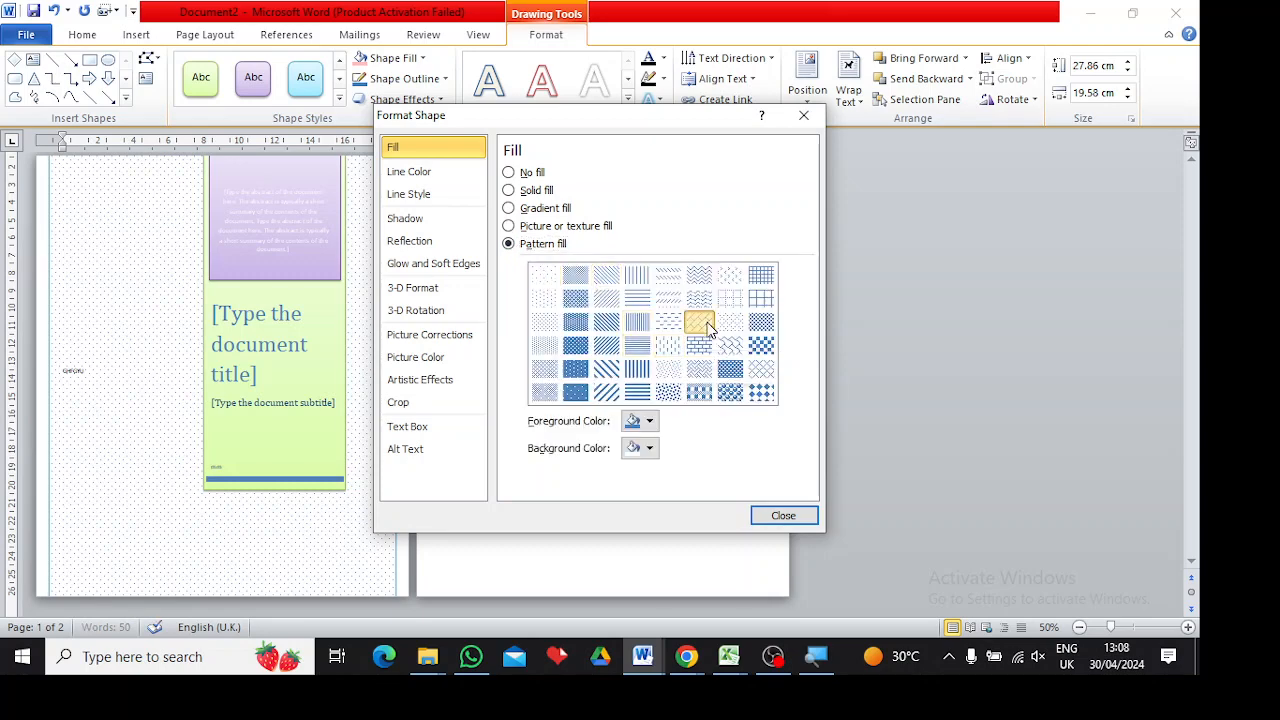
{"action": "left_click", "coordinate": [649, 422]}
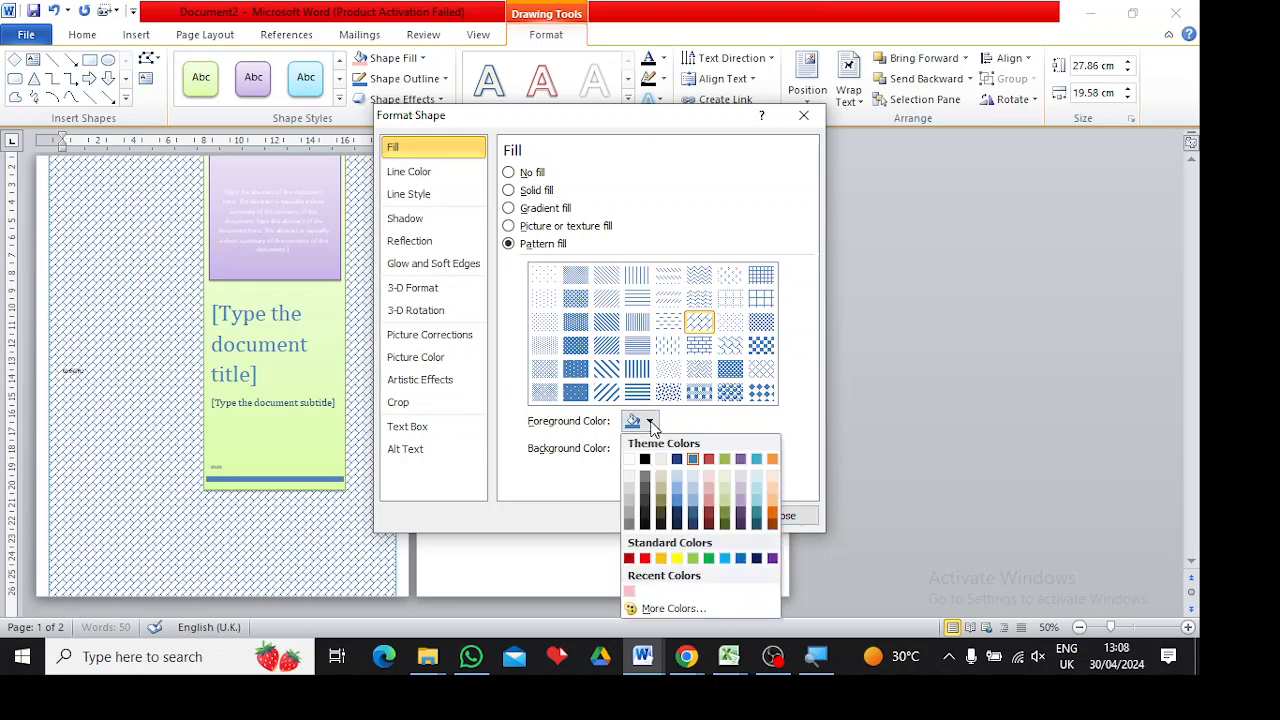
{"action": "left_click", "coordinate": [710, 460]}
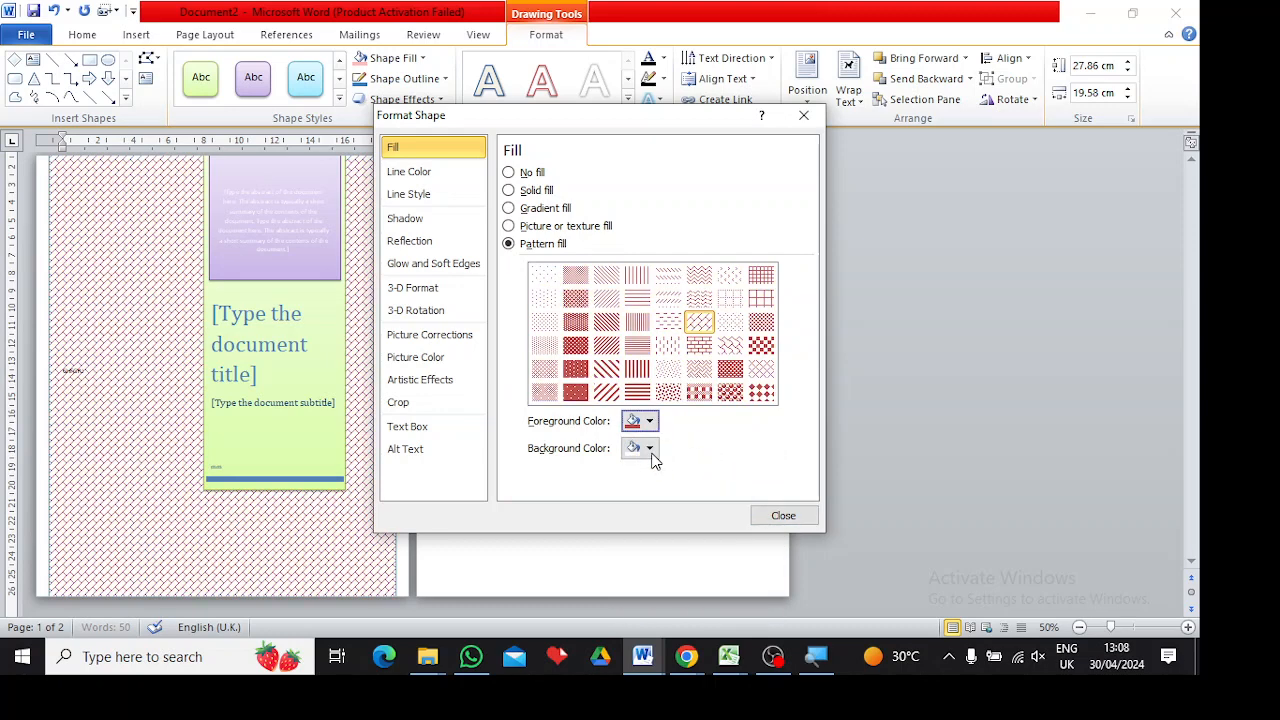
{"action": "left_click", "coordinate": [649, 449]}
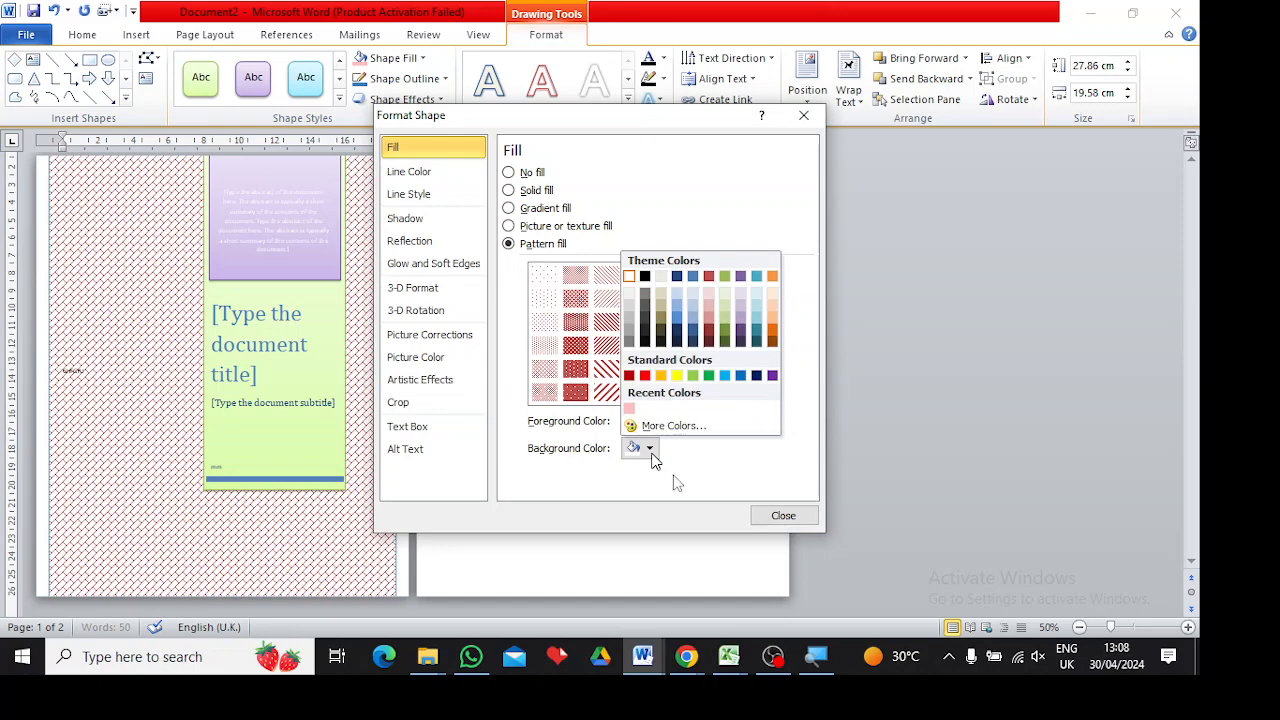
{"action": "left_click", "coordinate": [710, 376]}
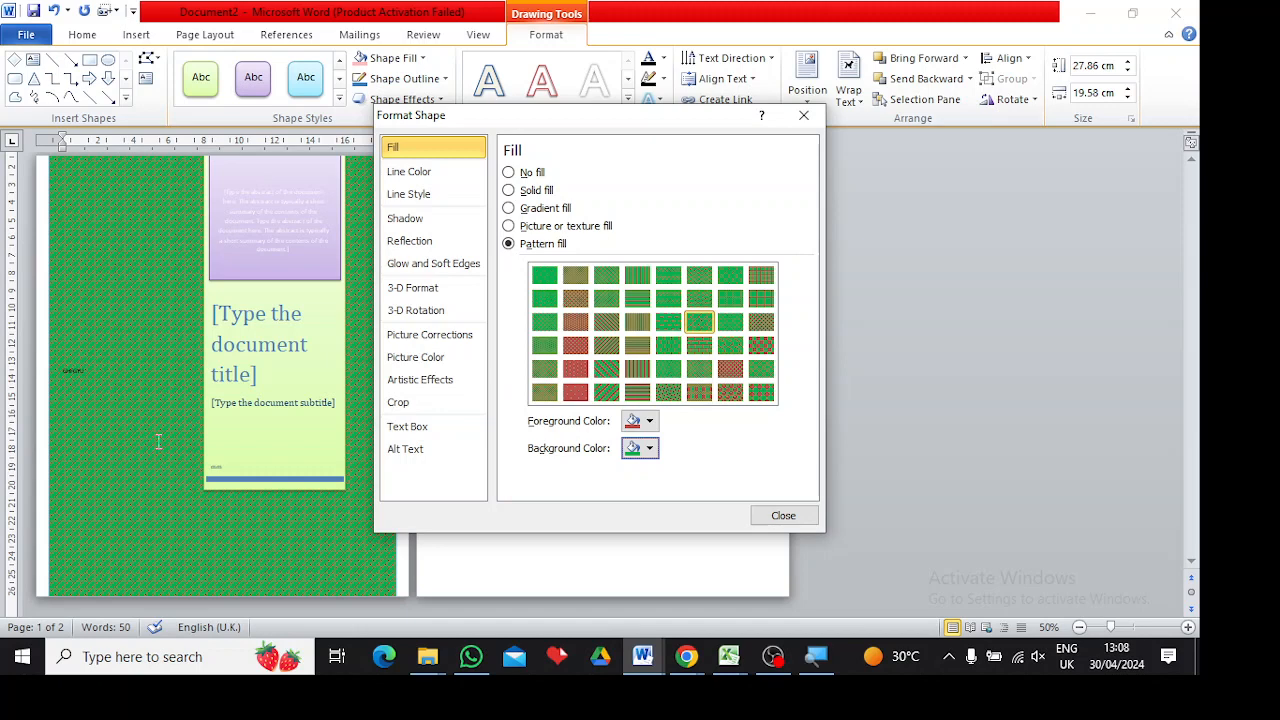
{"action": "left_click", "coordinate": [783, 516]}
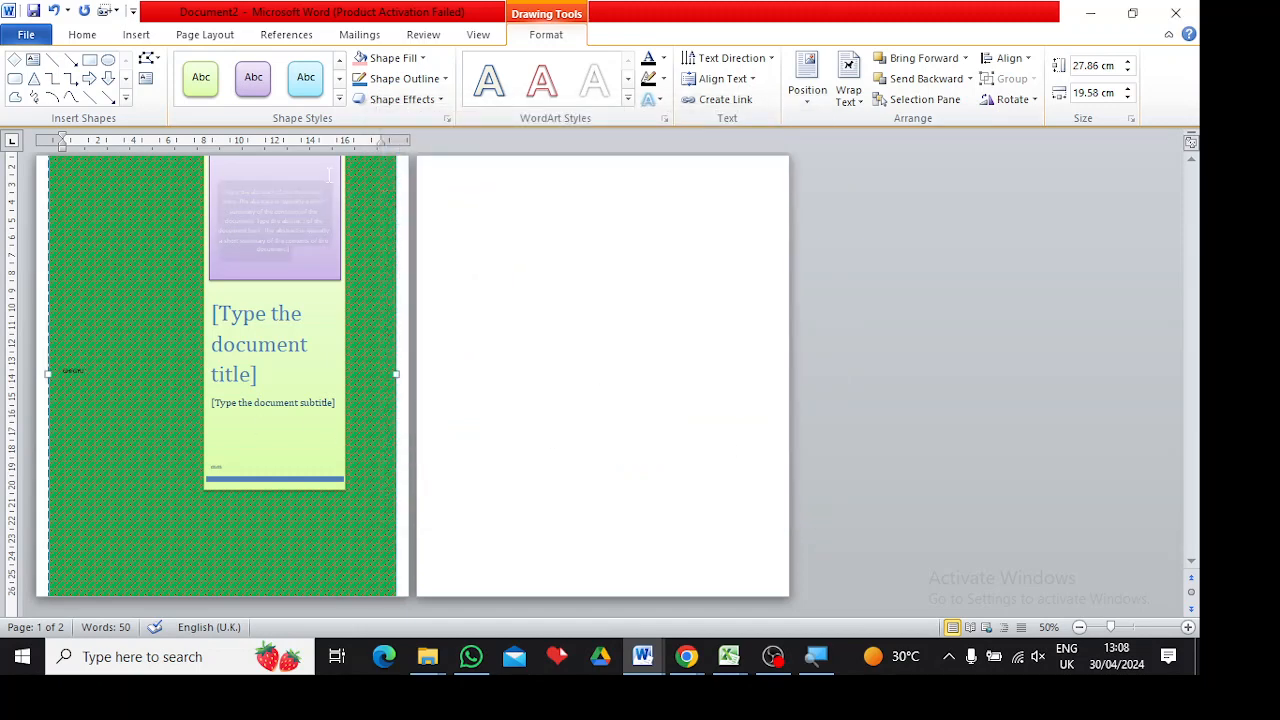
Fill the abstract box with the preset gradient that blends orange, purple, crimson and pale pink.
{"action": "left_click", "coordinate": [331, 175]}
{"action": "left_click", "coordinate": [334, 180]}
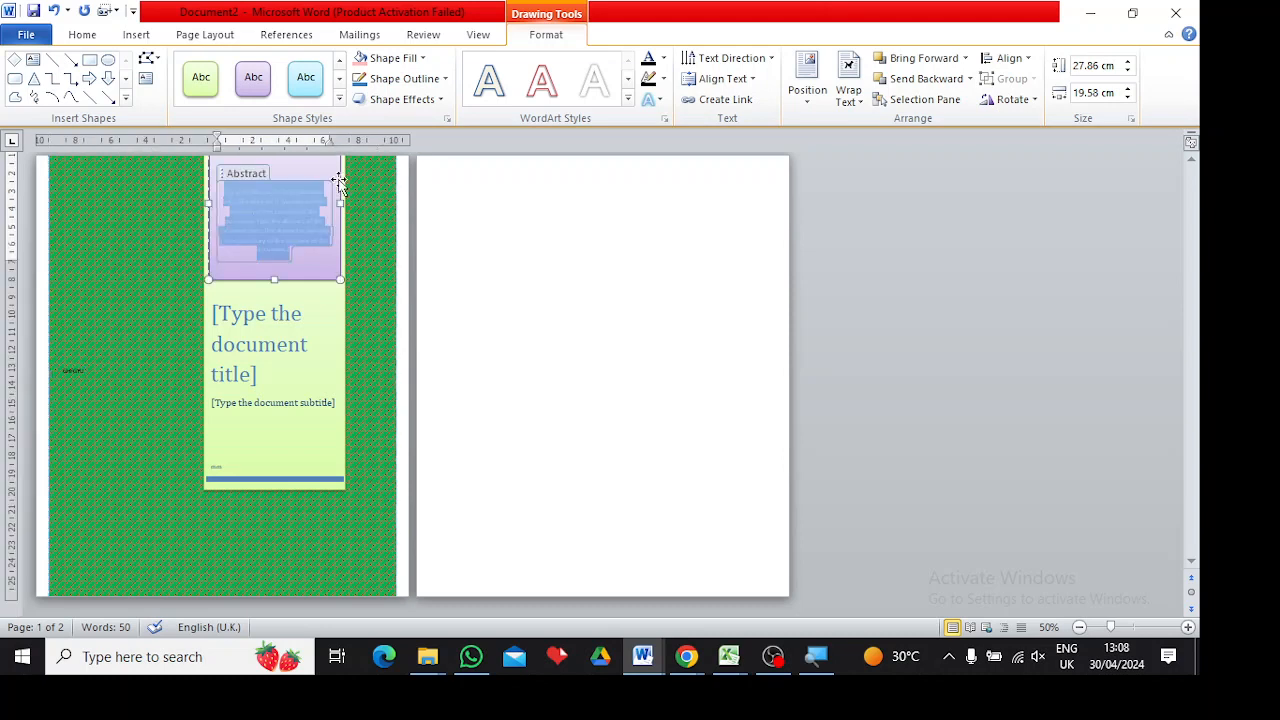
{"action": "left_click", "coordinate": [338, 165]}
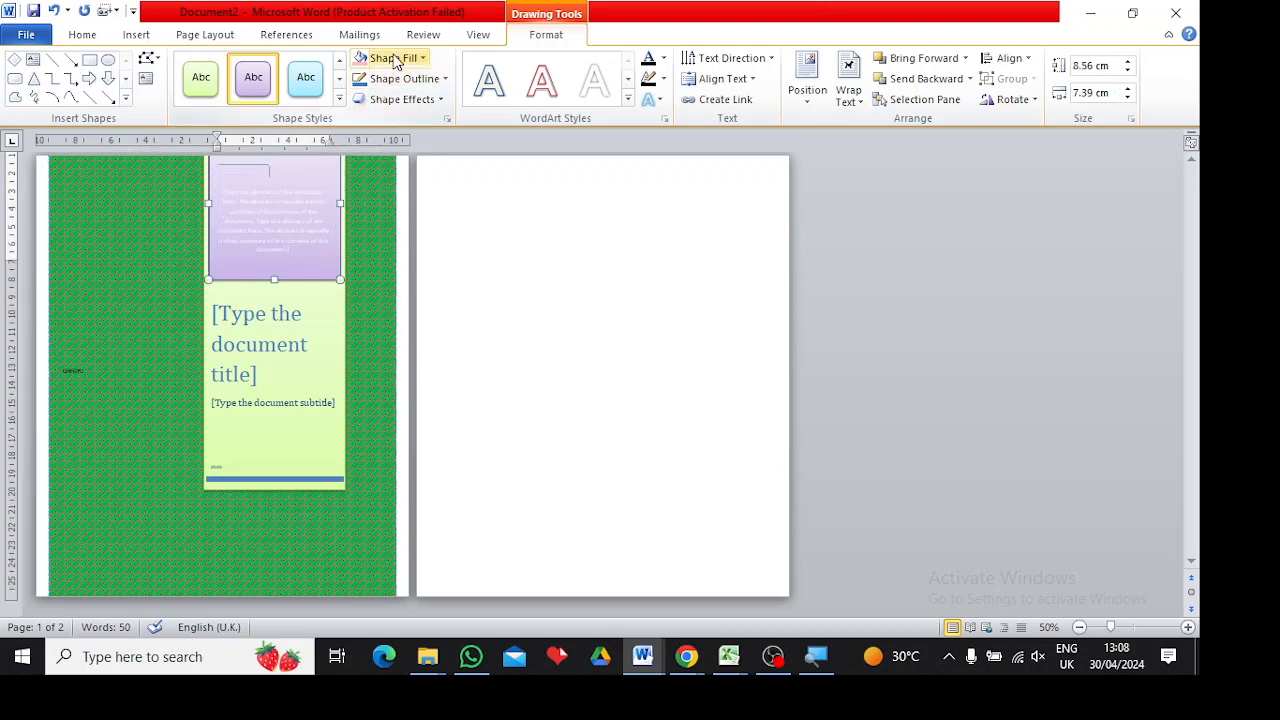
{"action": "left_click", "coordinate": [395, 58]}
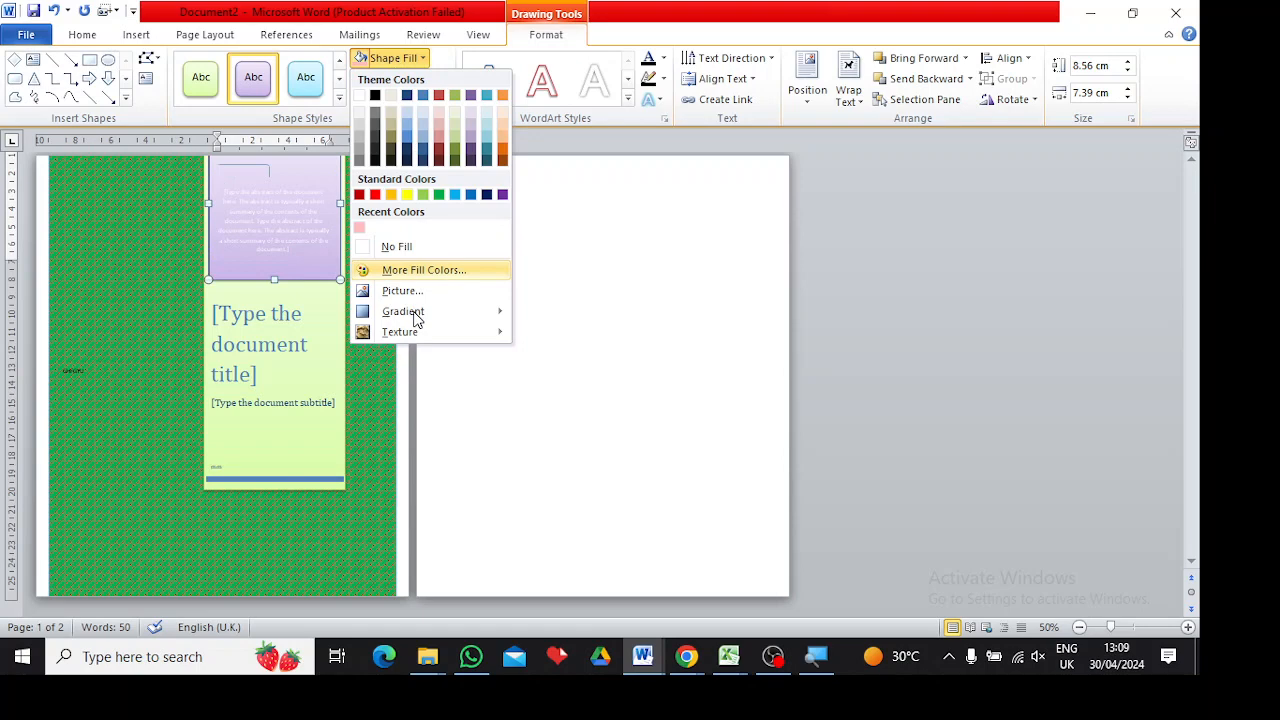
{"action": "mouse_move", "coordinate": [416, 318]}
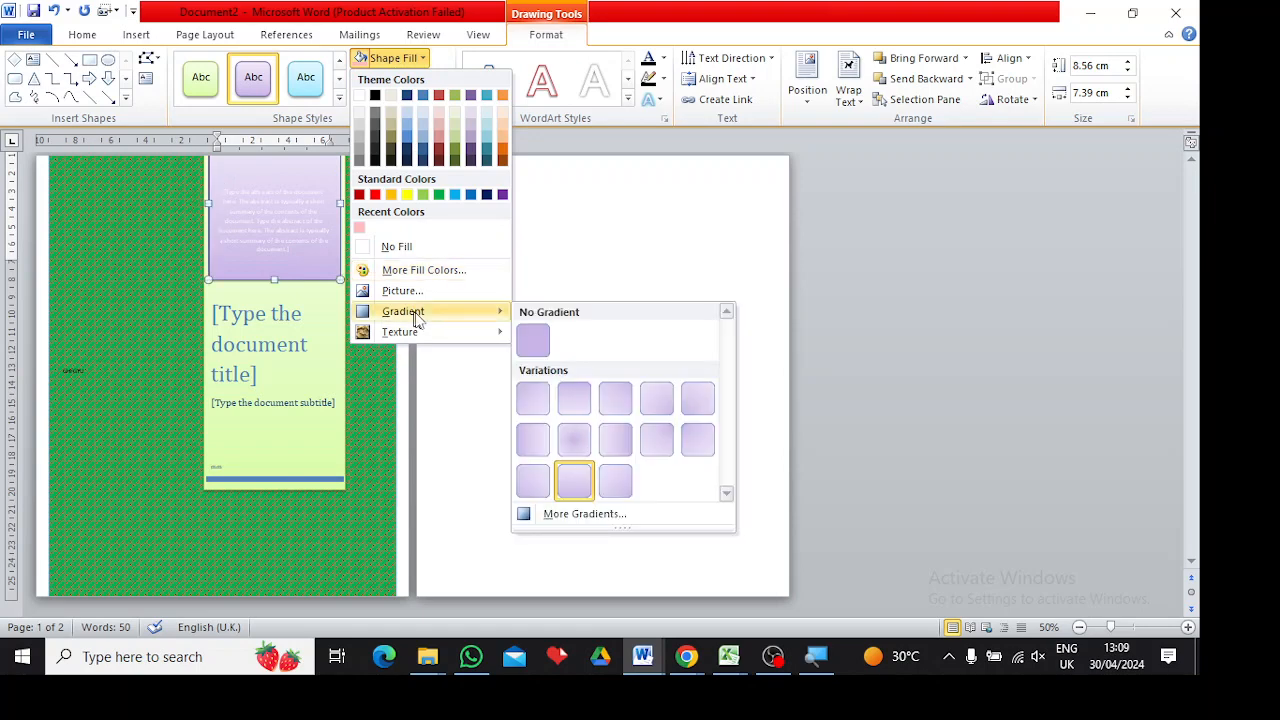
{"action": "left_click", "coordinate": [590, 526]}
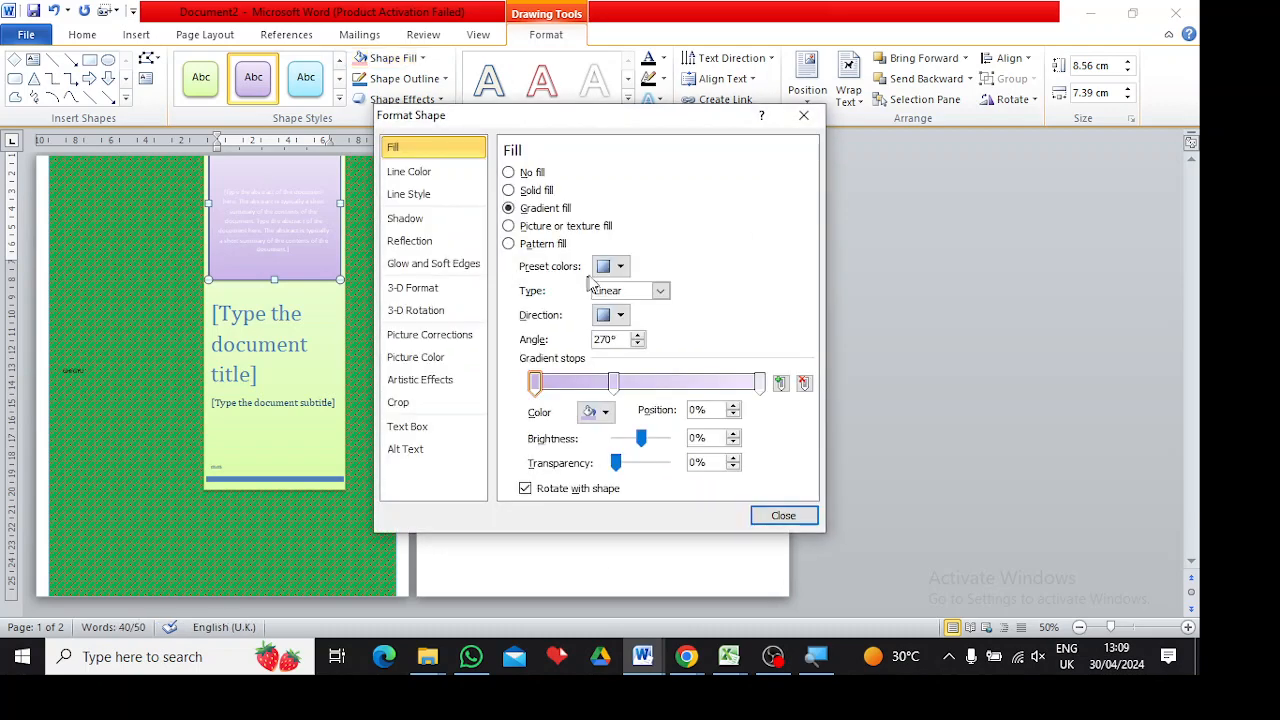
{"action": "left_click", "coordinate": [620, 267]}
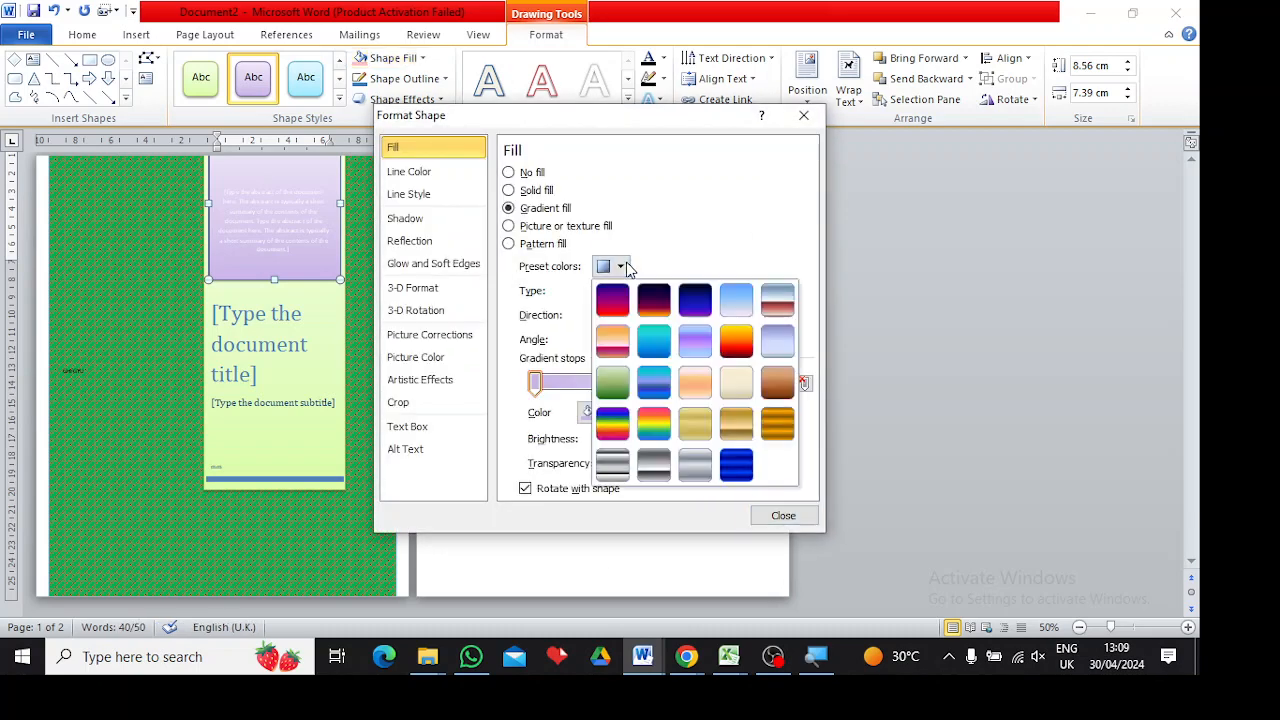
{"action": "left_click", "coordinate": [622, 346]}
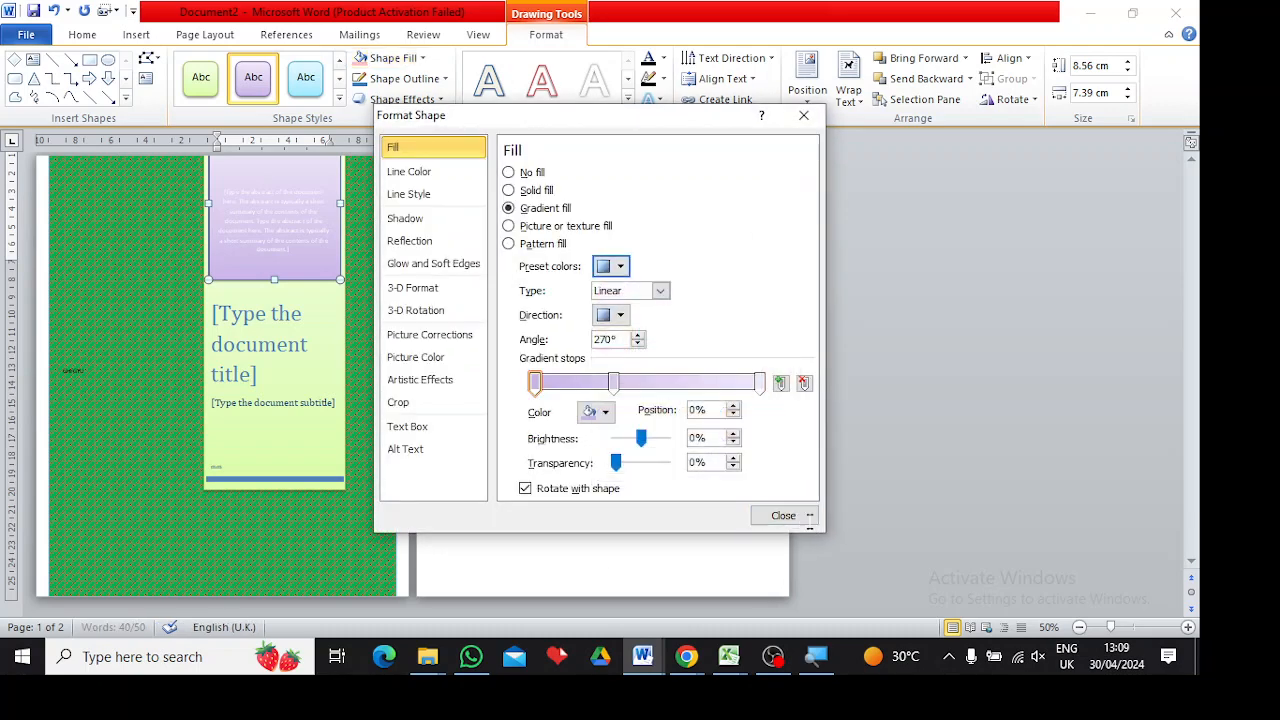
{"action": "left_click", "coordinate": [805, 518]}
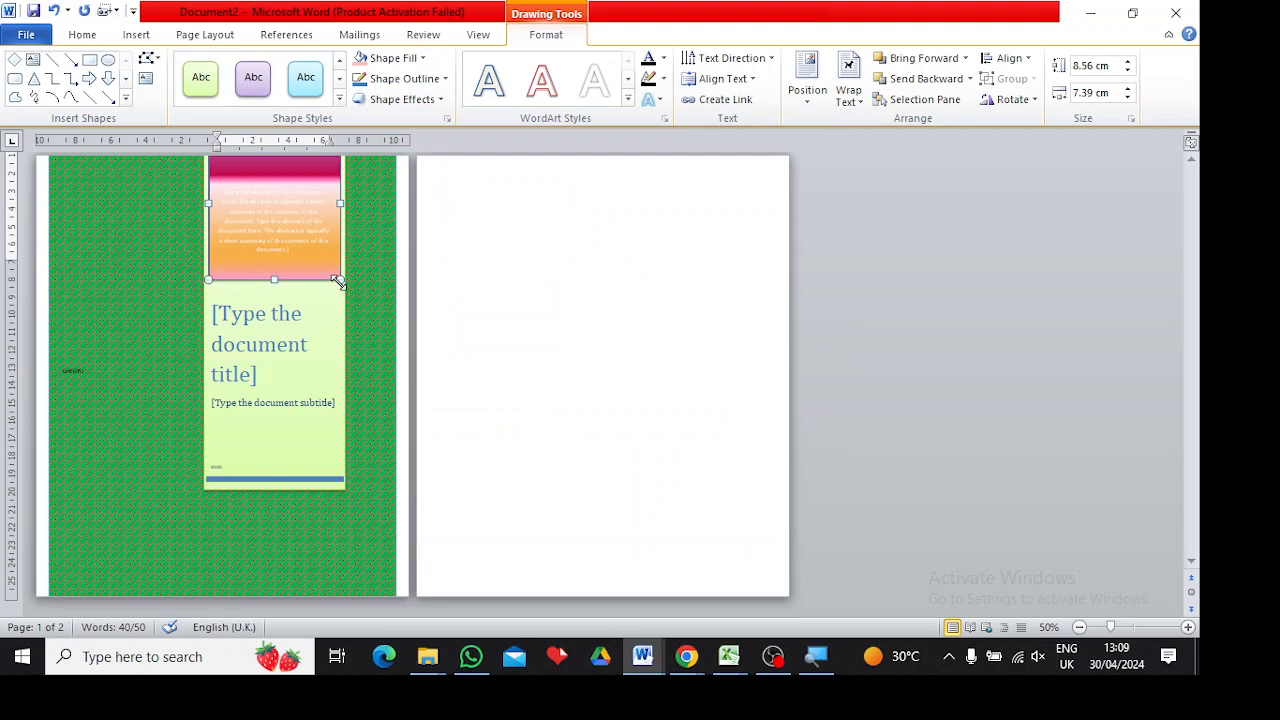
Enlarge the abstract box to about 11.75 cm by 9.79 cm and move it to the lower left of the cover page.
{"action": "left_click_drag", "start_coordinate": [338, 282], "coordinate": [382, 336]}
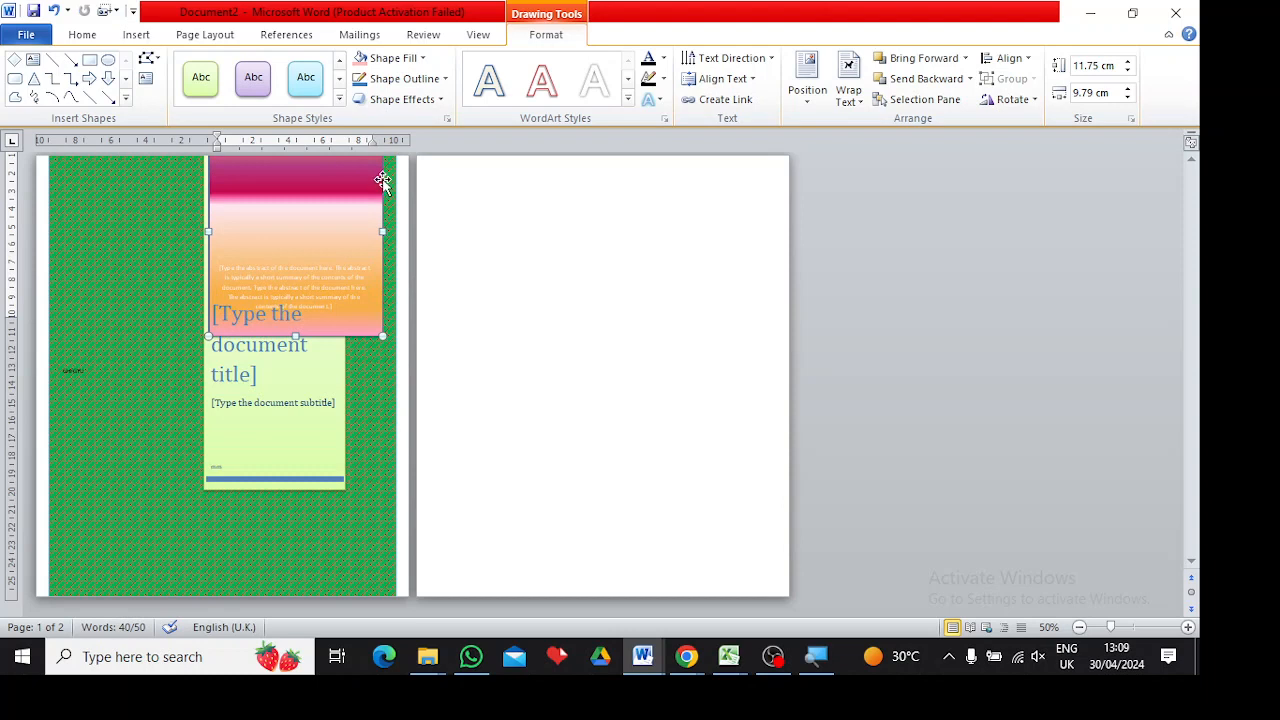
{"action": "left_click_drag", "start_coordinate": [382, 180], "coordinate": [237, 364]}
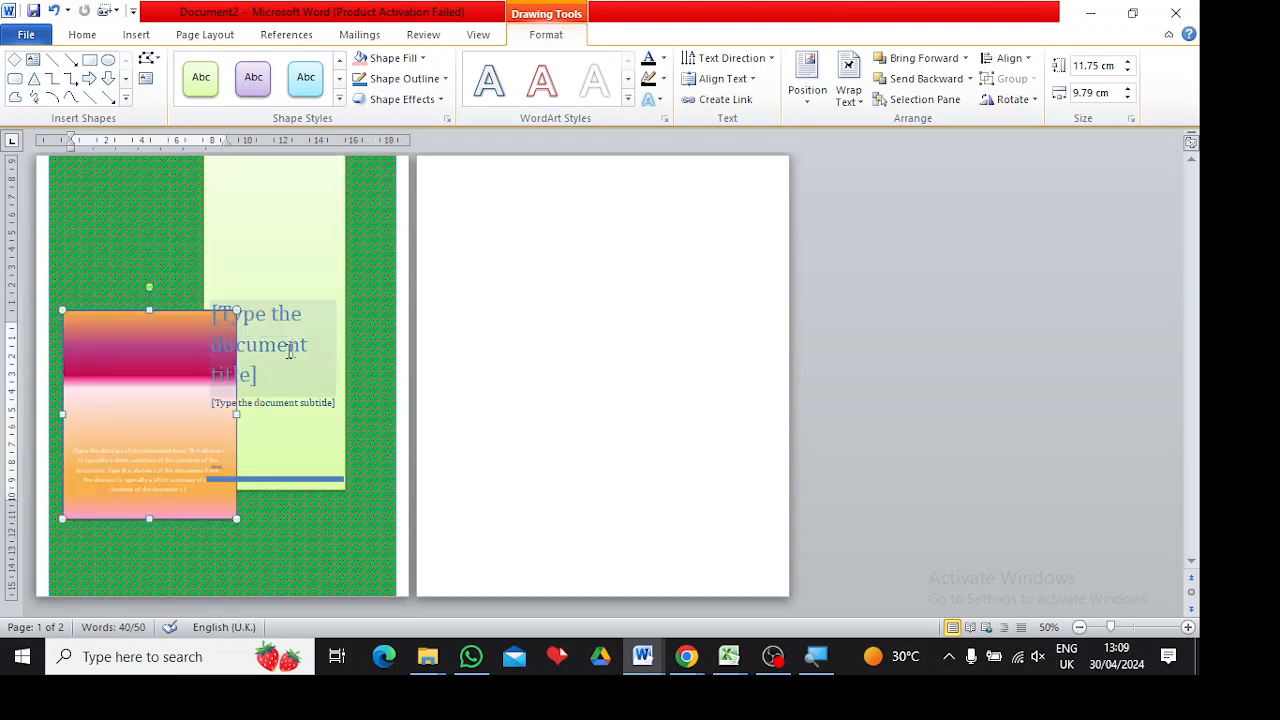
Delete the text box holding the document title and subtitle placeholders.
{"action": "left_click", "coordinate": [312, 327]}
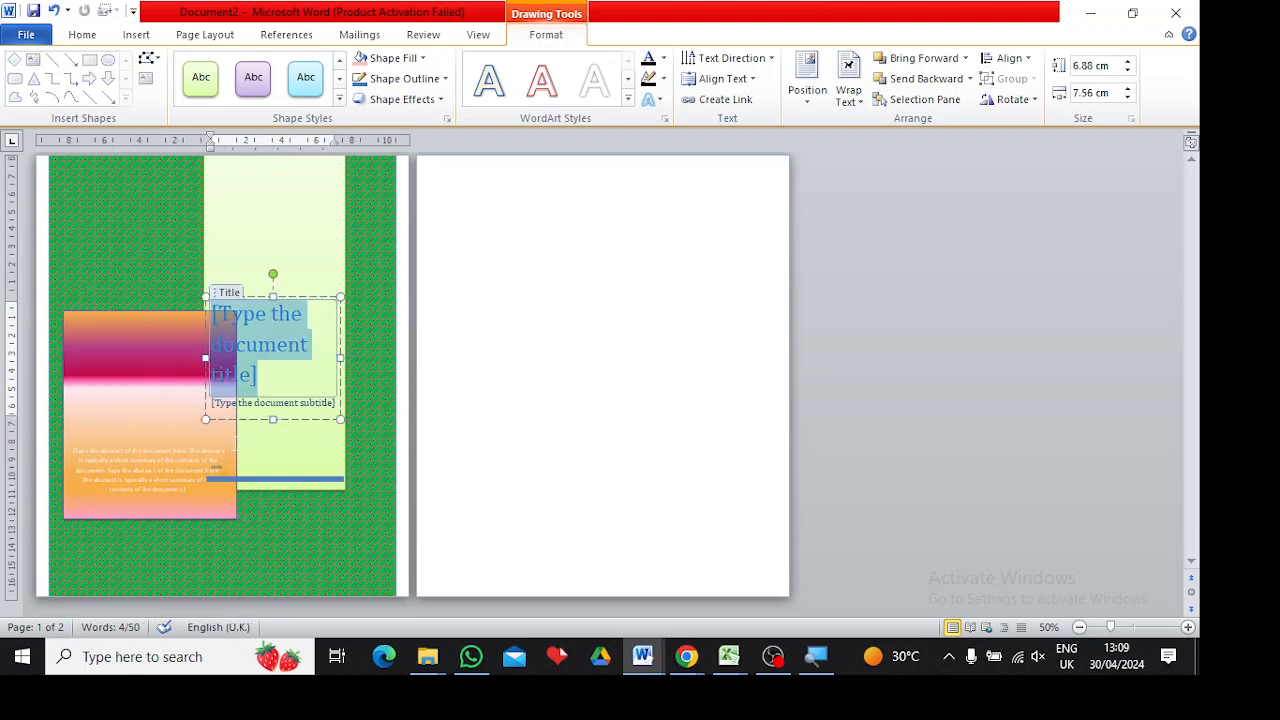
{"action": "left_click", "coordinate": [246, 420]}
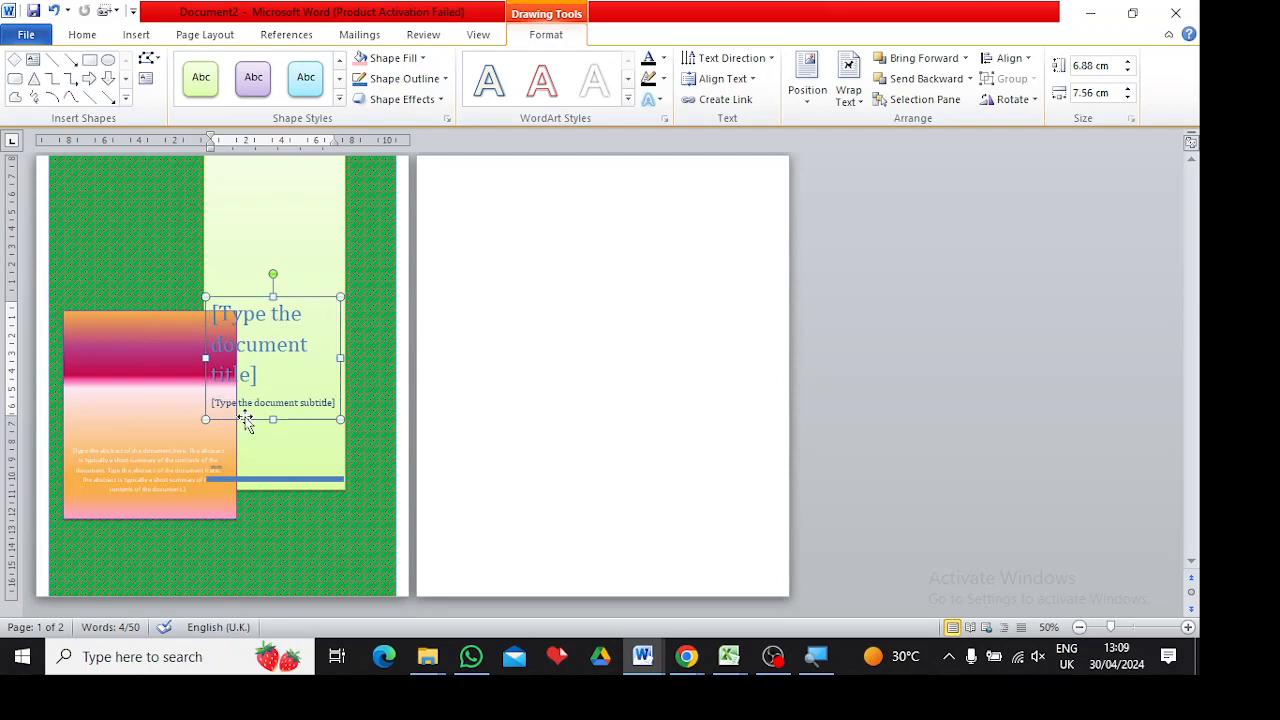
{"action": "key", "text": "Delete"}
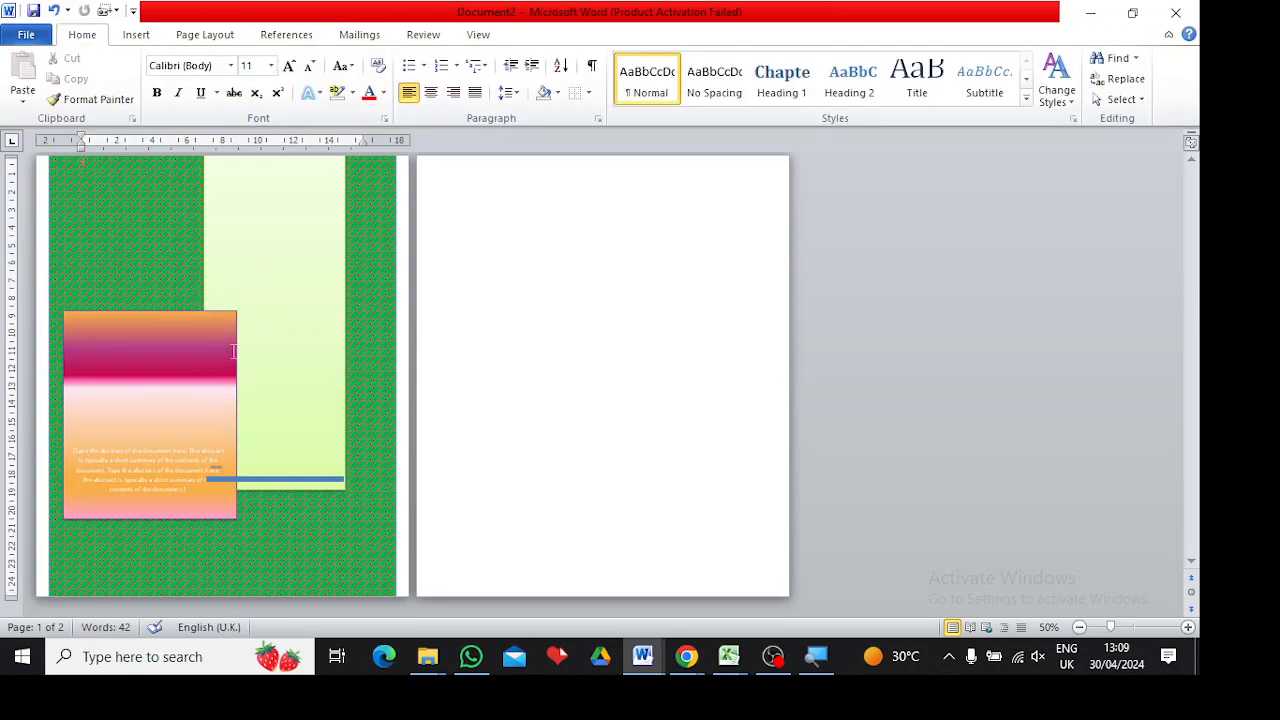
Widen the gradient abstract box to about 18.31 cm, nearly spanning the cover page background.
{"action": "left_click", "coordinate": [215, 467]}
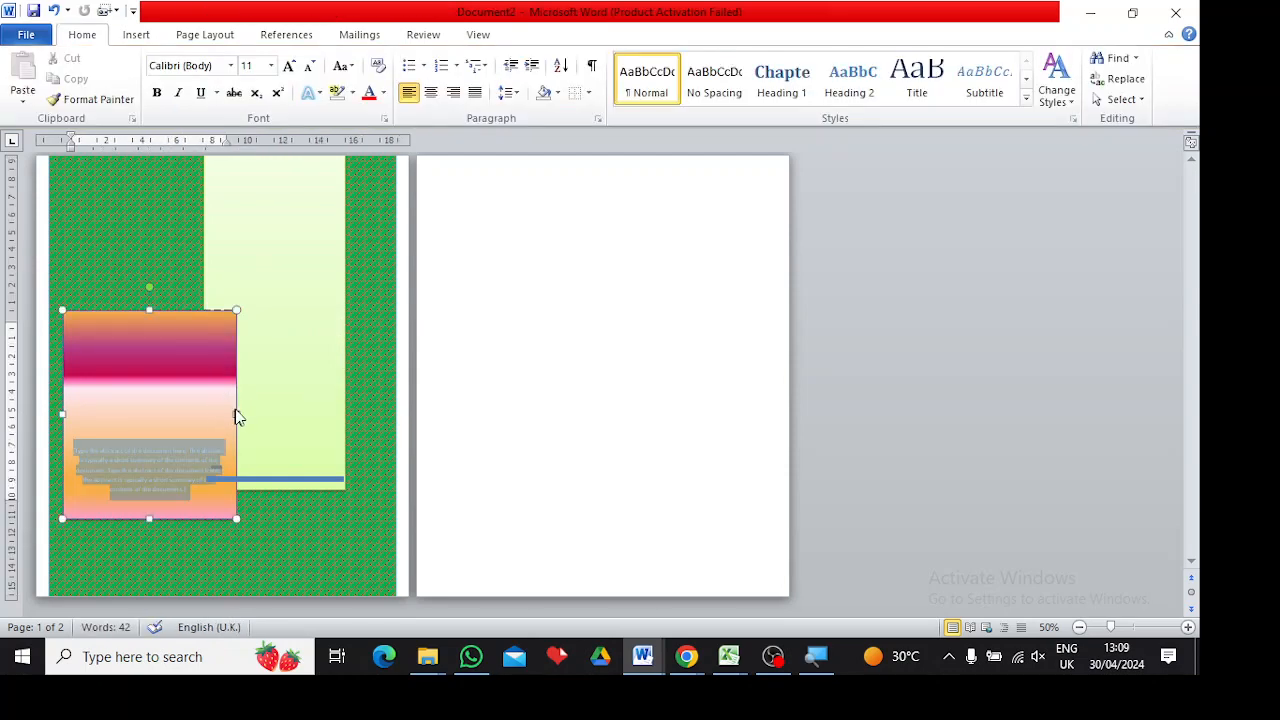
{"action": "left_click", "coordinate": [235, 417]}
{"action": "left_click_drag", "start_coordinate": [236, 416], "coordinate": [388, 428]}
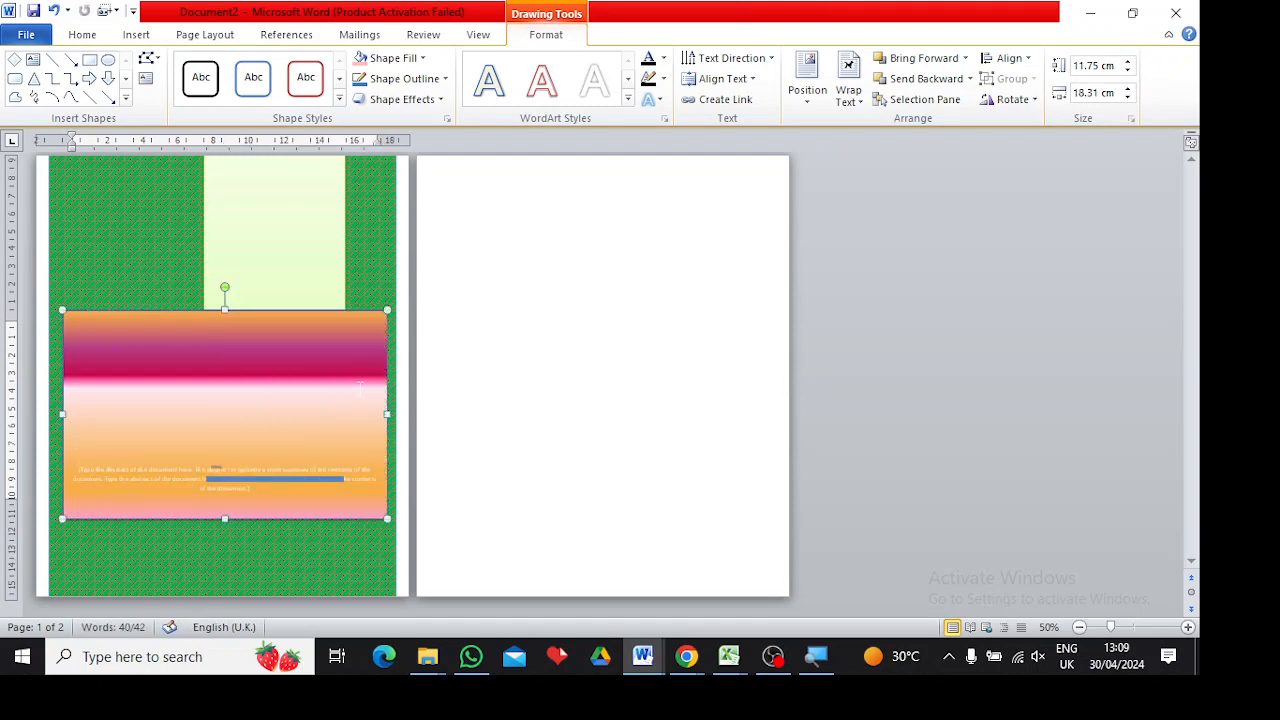
Try a black outline on the abstract box, switch it to standard green and set its weight to 6 pt.
{"action": "left_click", "coordinate": [400, 80]}
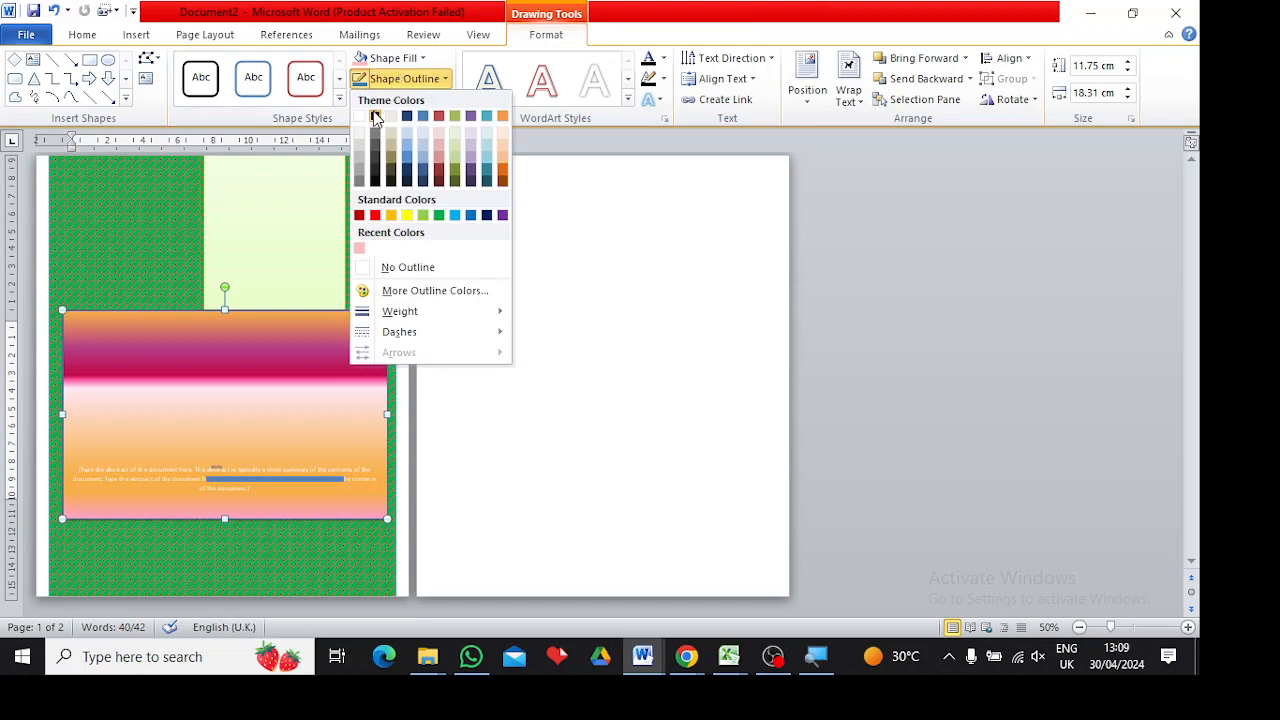
{"action": "left_click", "coordinate": [375, 117]}
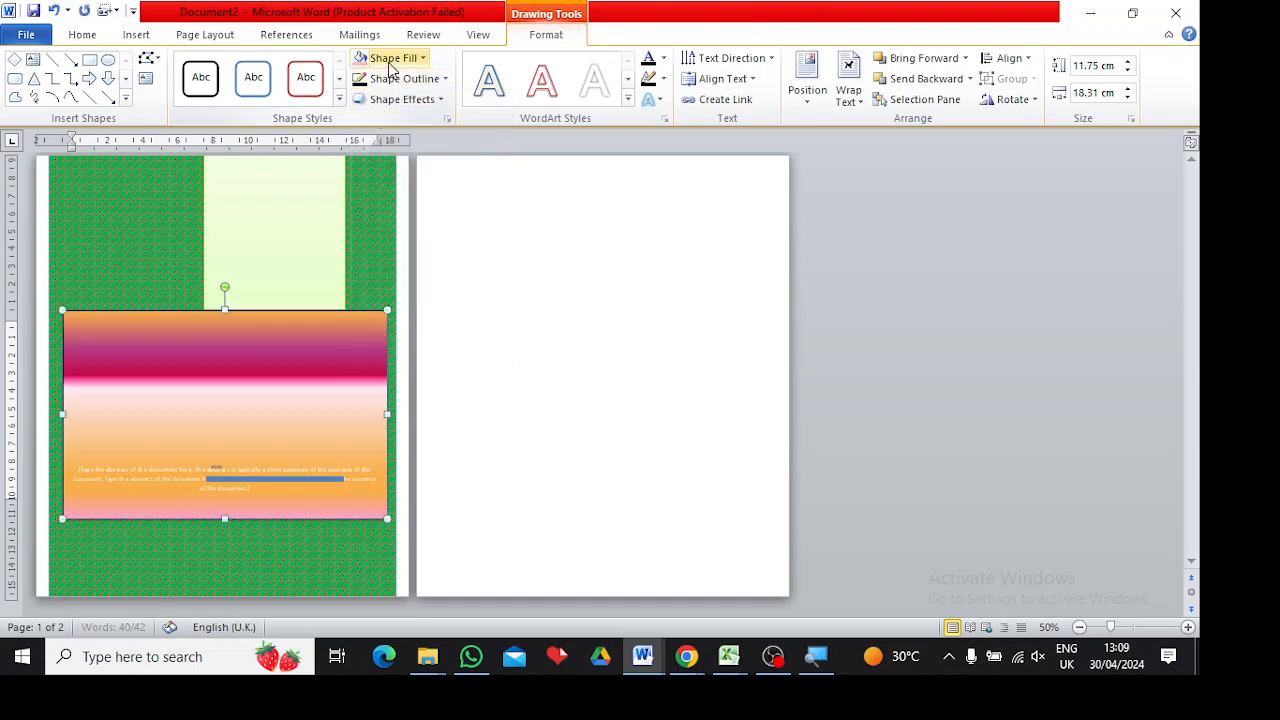
{"action": "left_click", "coordinate": [400, 79]}
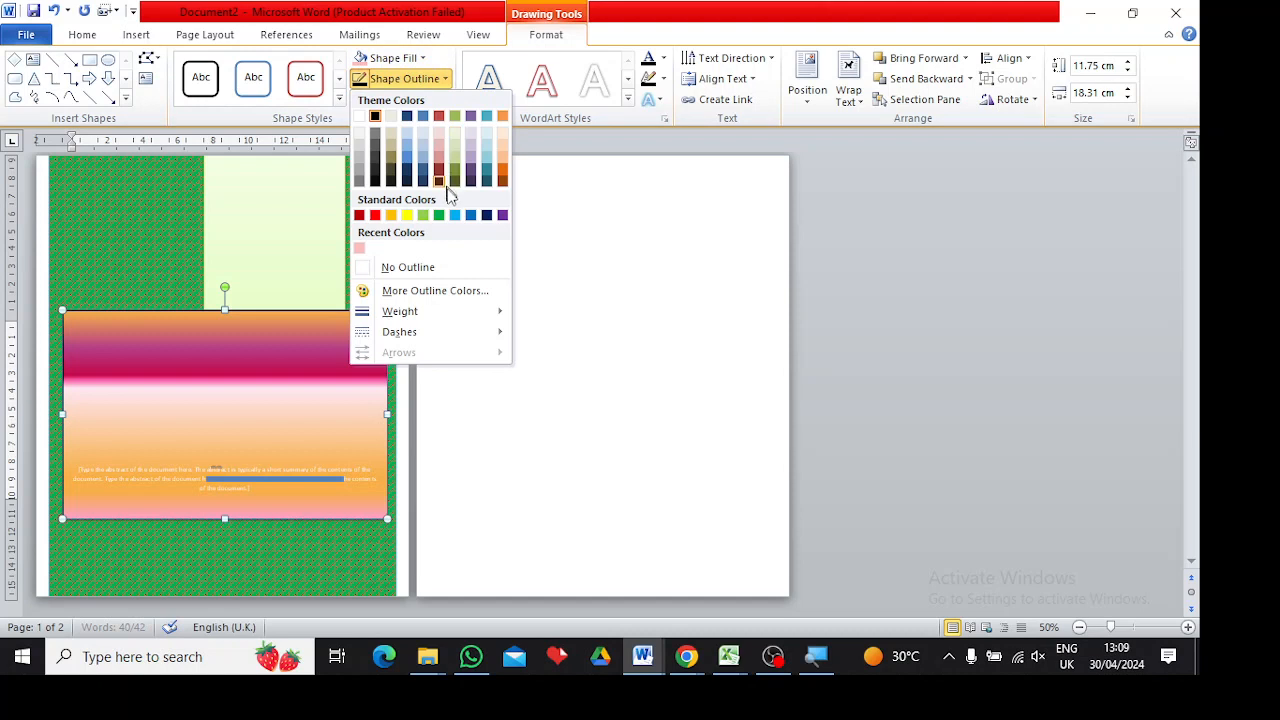
{"action": "left_click", "coordinate": [443, 216]}
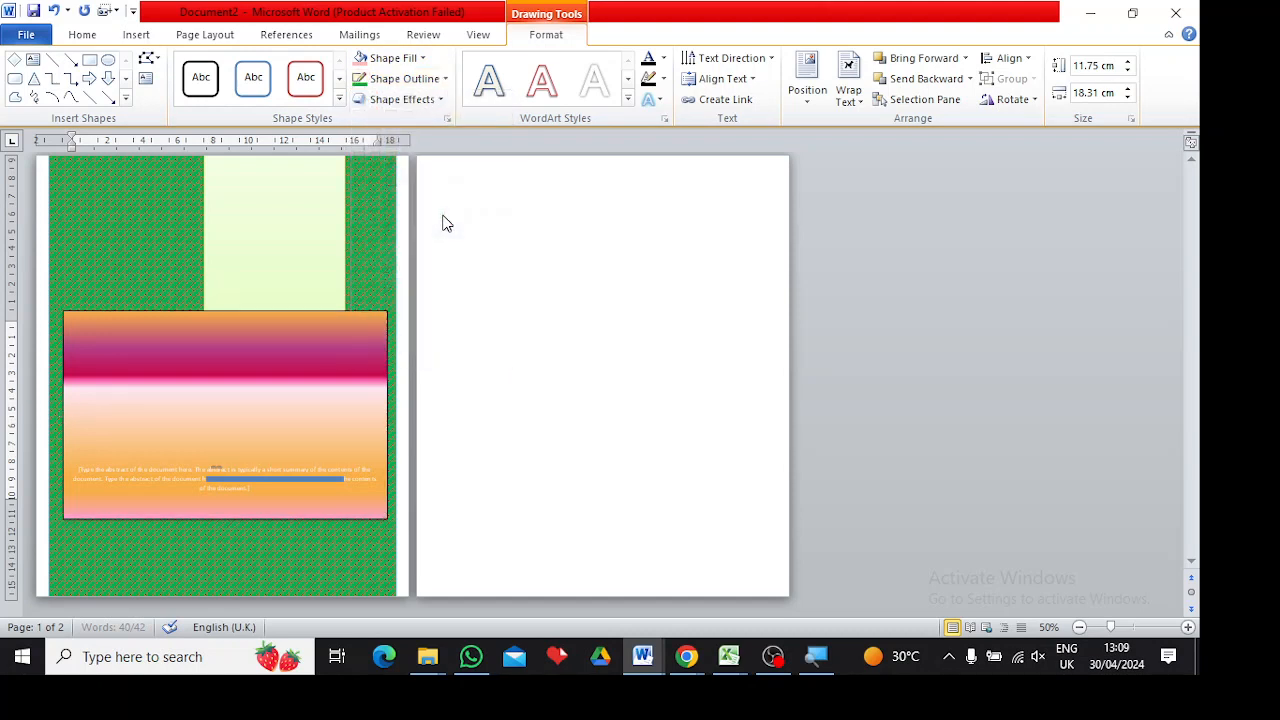
{"action": "left_click", "coordinate": [400, 79]}
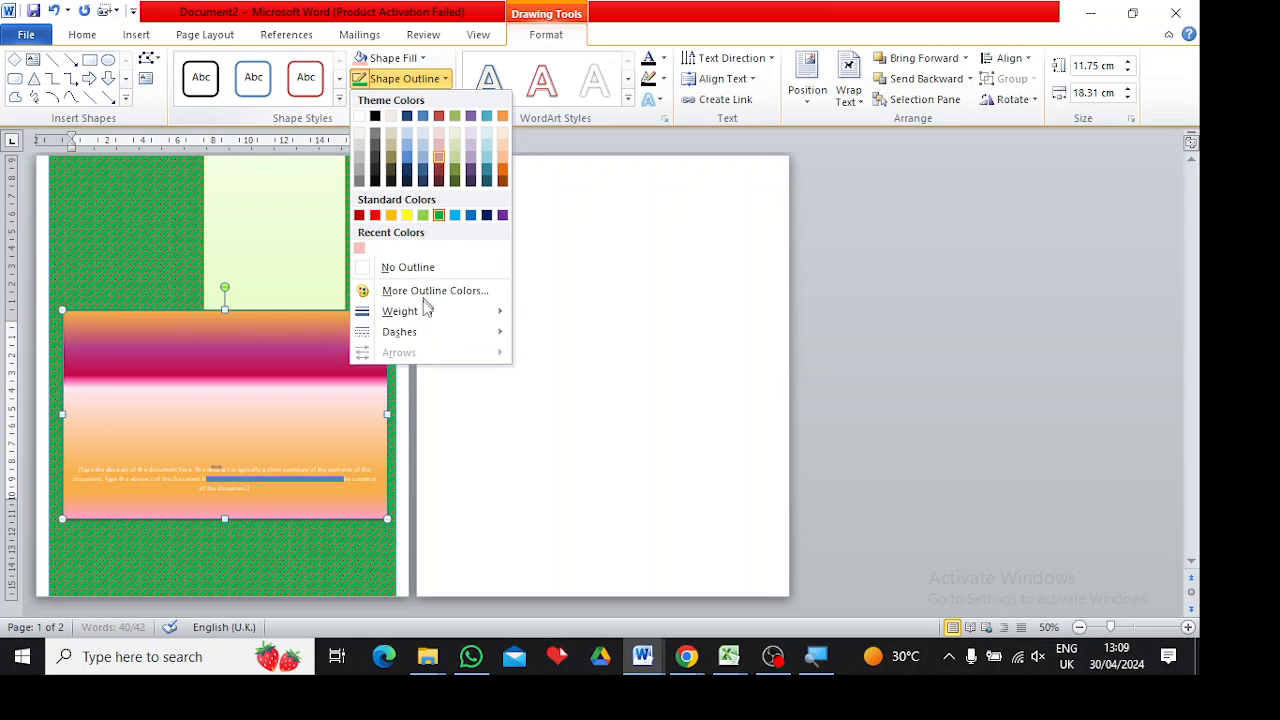
{"action": "mouse_move", "coordinate": [425, 311]}
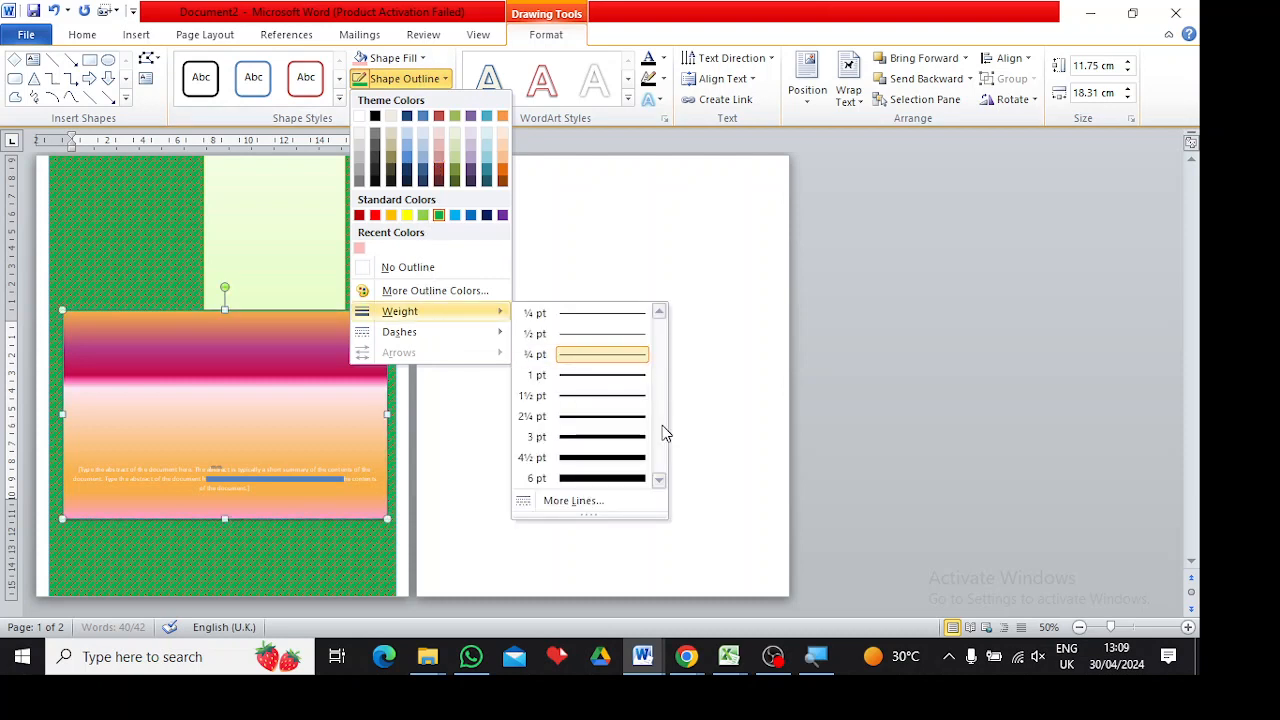
{"action": "left_click", "coordinate": [628, 480]}
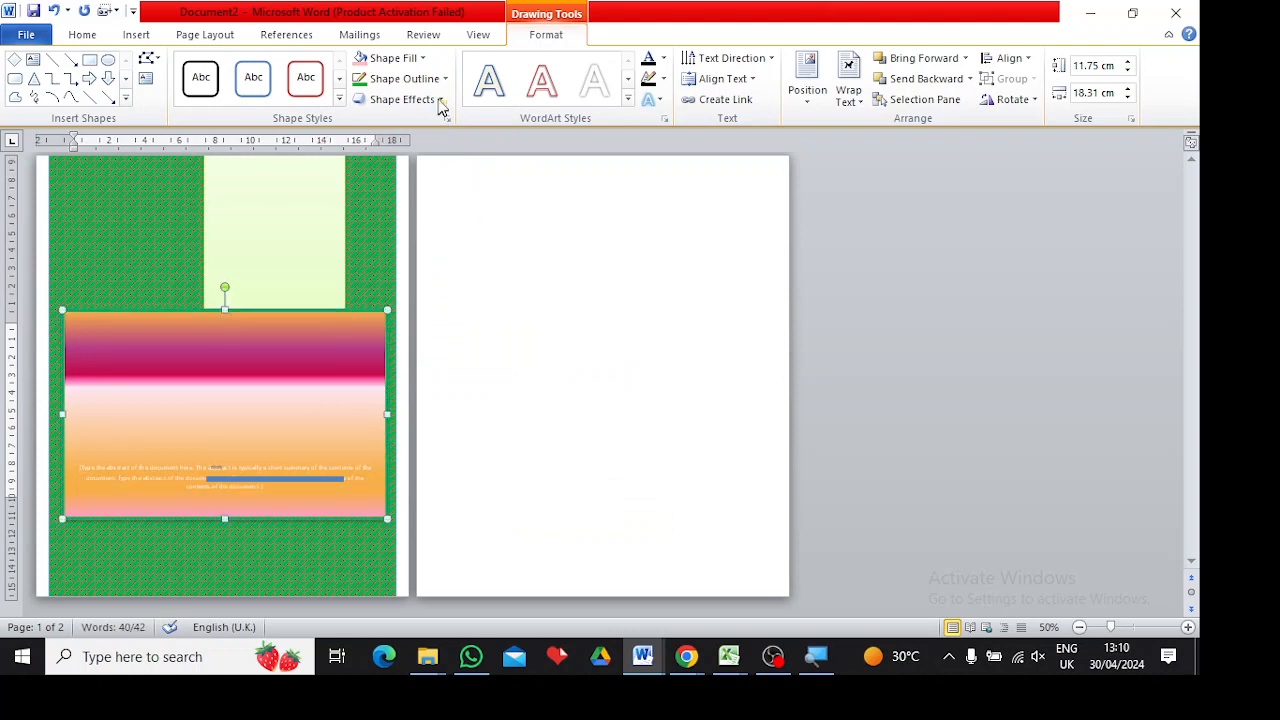
Recolor the abstract box's outline black and give it a dashed line style.
{"action": "left_click", "coordinate": [413, 80]}
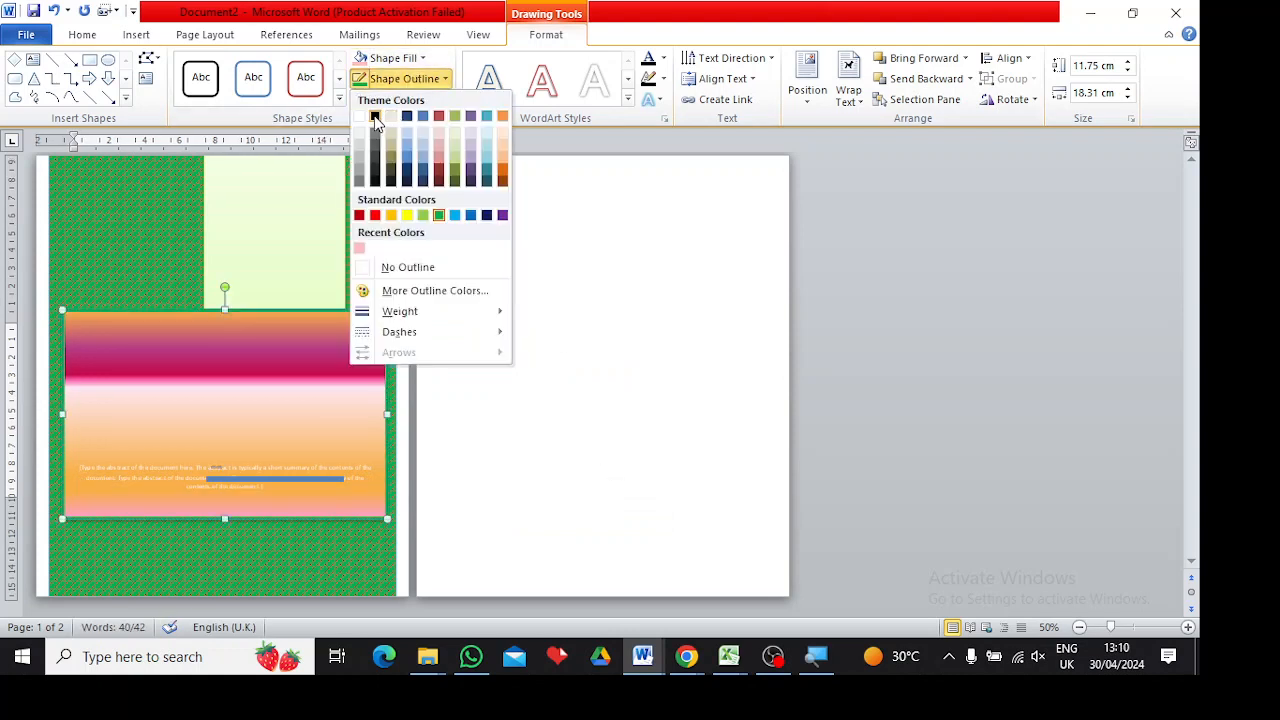
{"action": "left_click", "coordinate": [375, 117]}
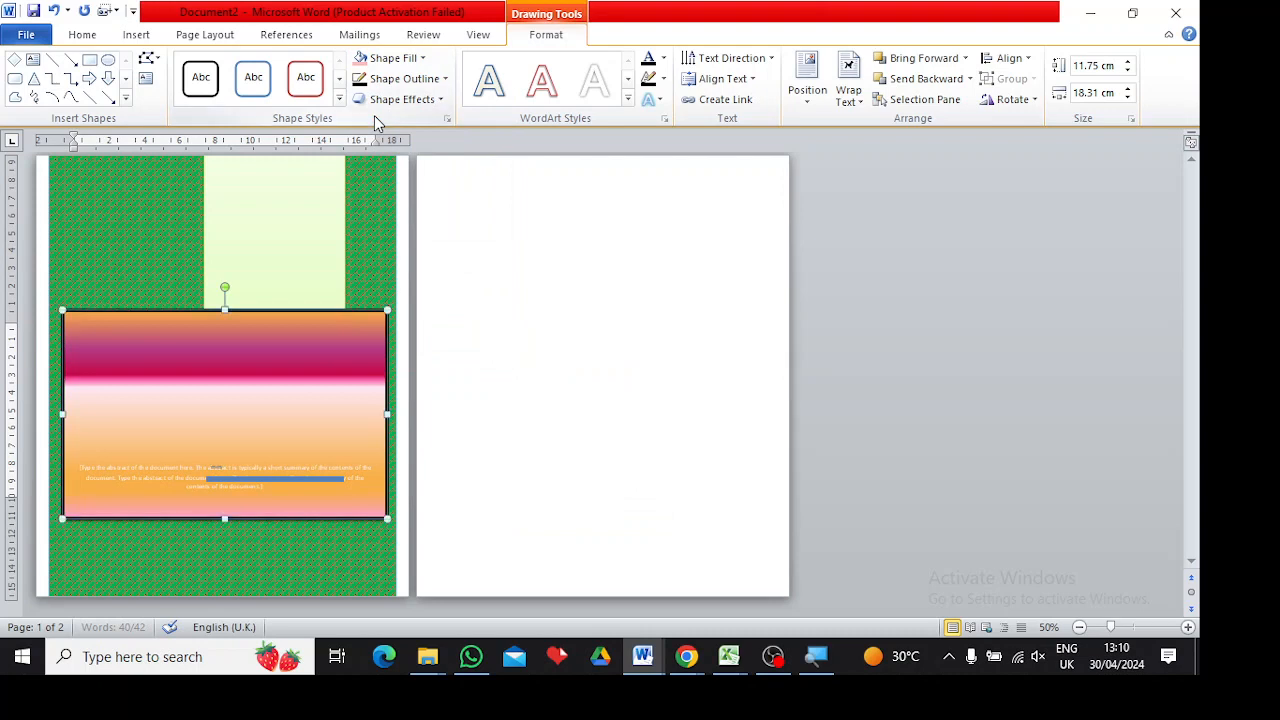
{"action": "left_click", "coordinate": [385, 80]}
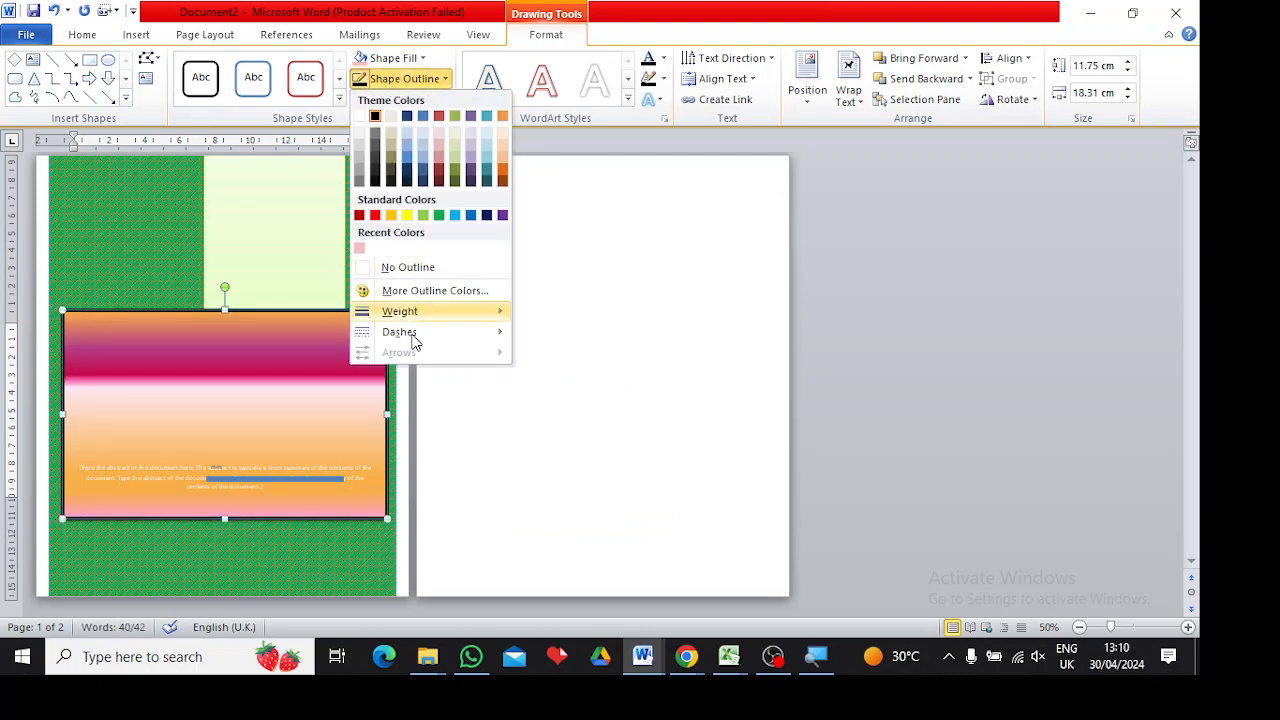
{"action": "mouse_move", "coordinate": [495, 342]}
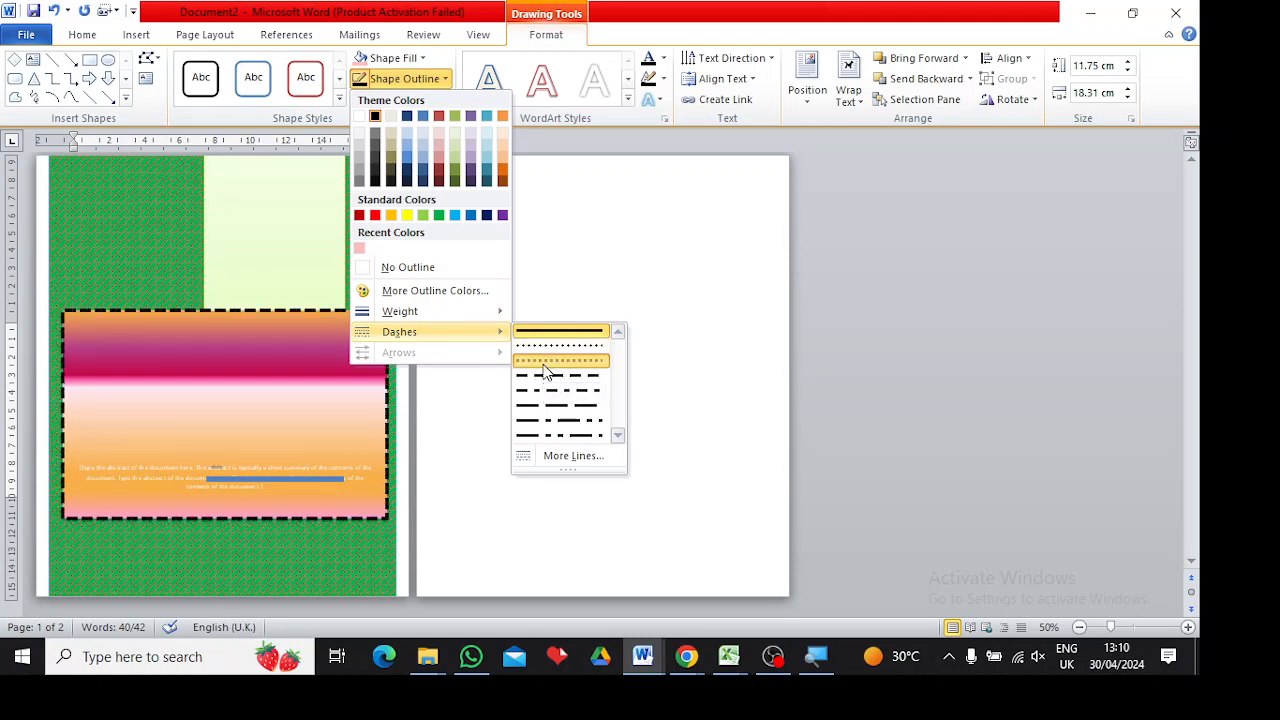
{"action": "left_click", "coordinate": [545, 372]}
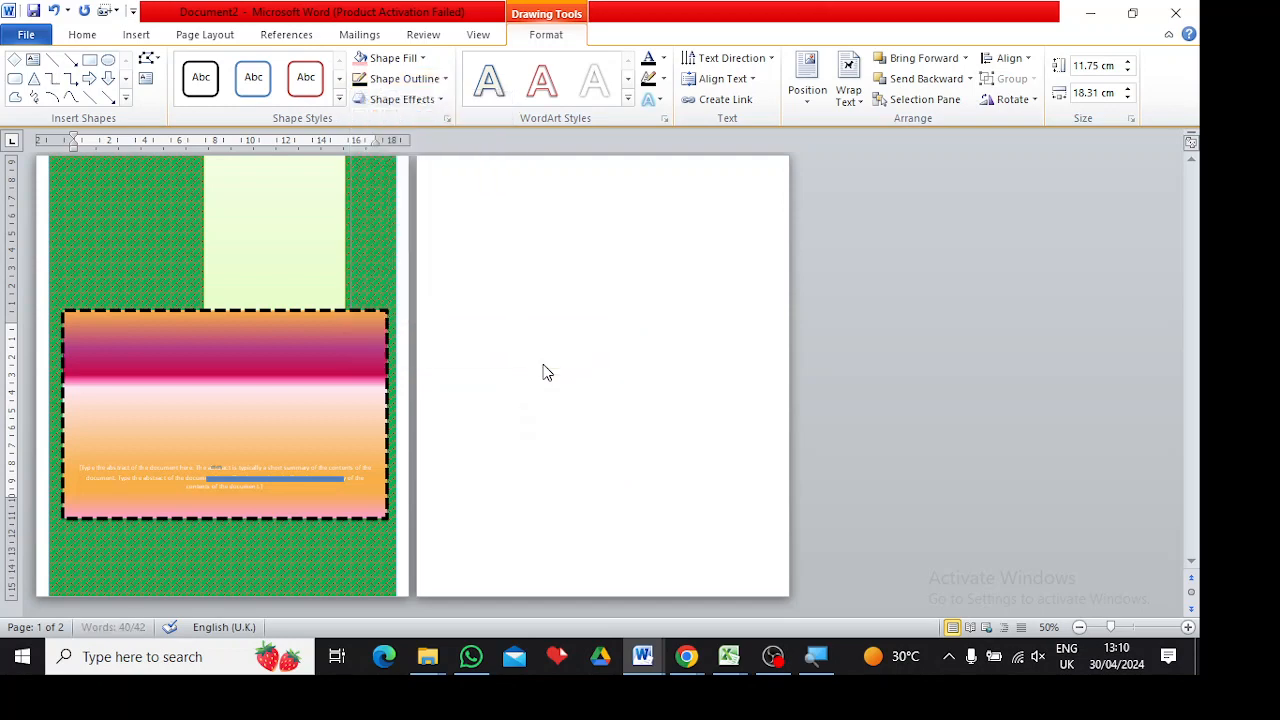
Try the second preset shape effect of the first row on the abstract box and check the outline options.
{"action": "left_click", "coordinate": [398, 100]}
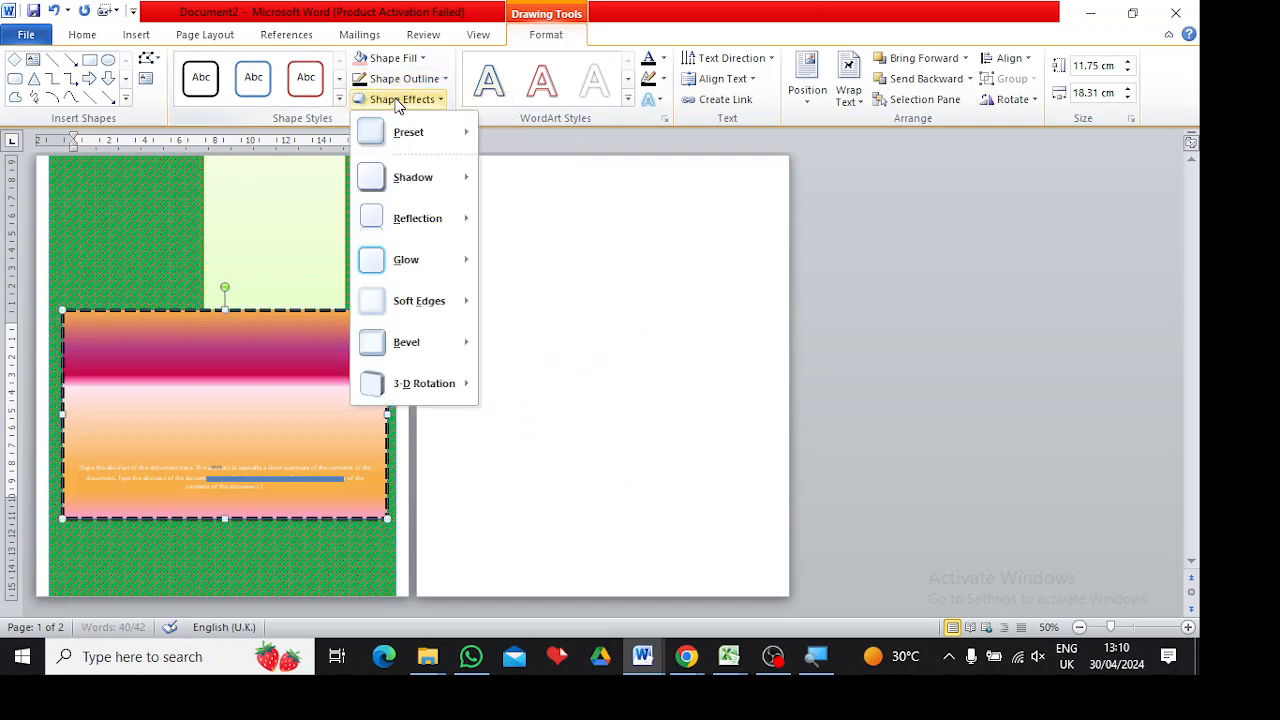
{"action": "mouse_move", "coordinate": [417, 133]}
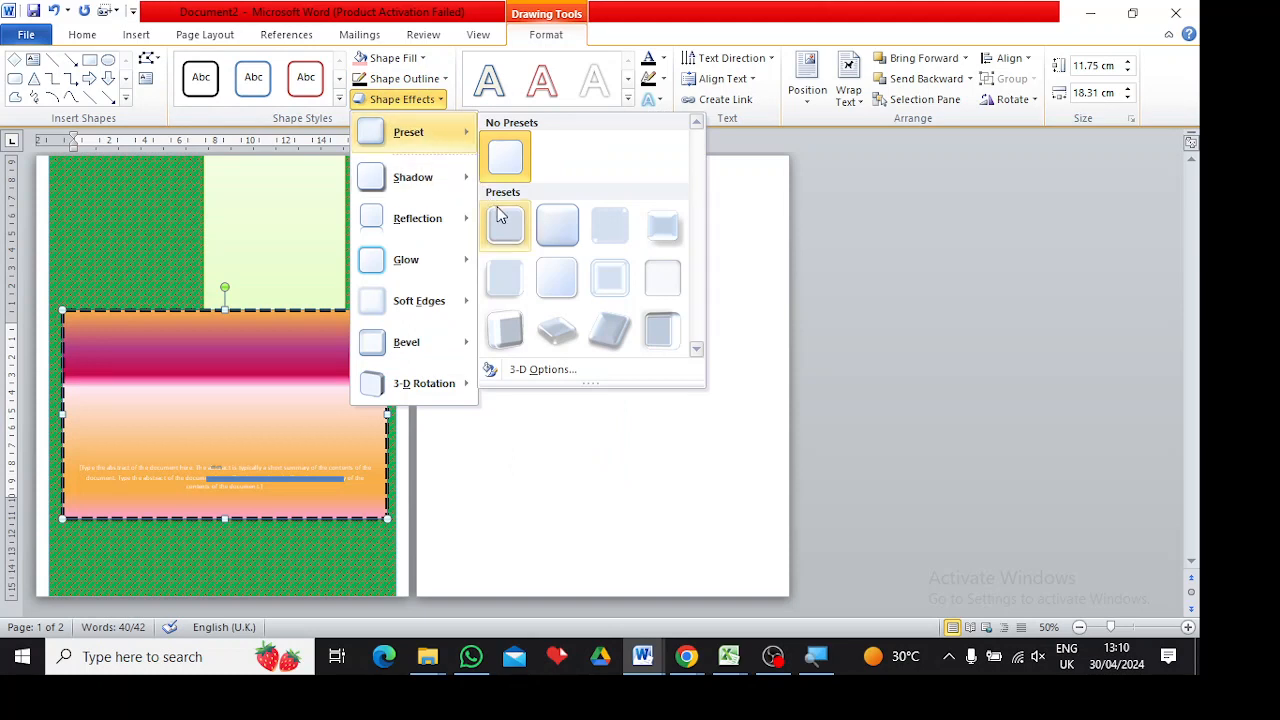
{"action": "left_click", "coordinate": [561, 224]}
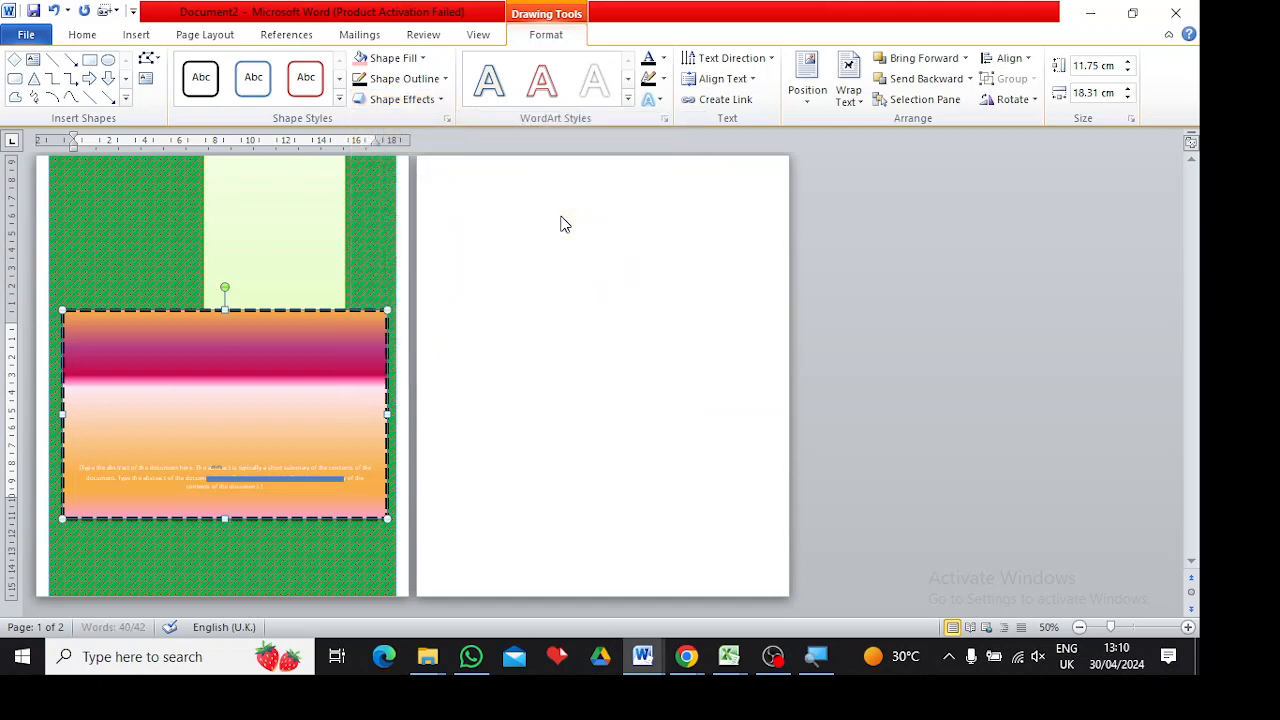
{"action": "left_click", "coordinate": [401, 80]}
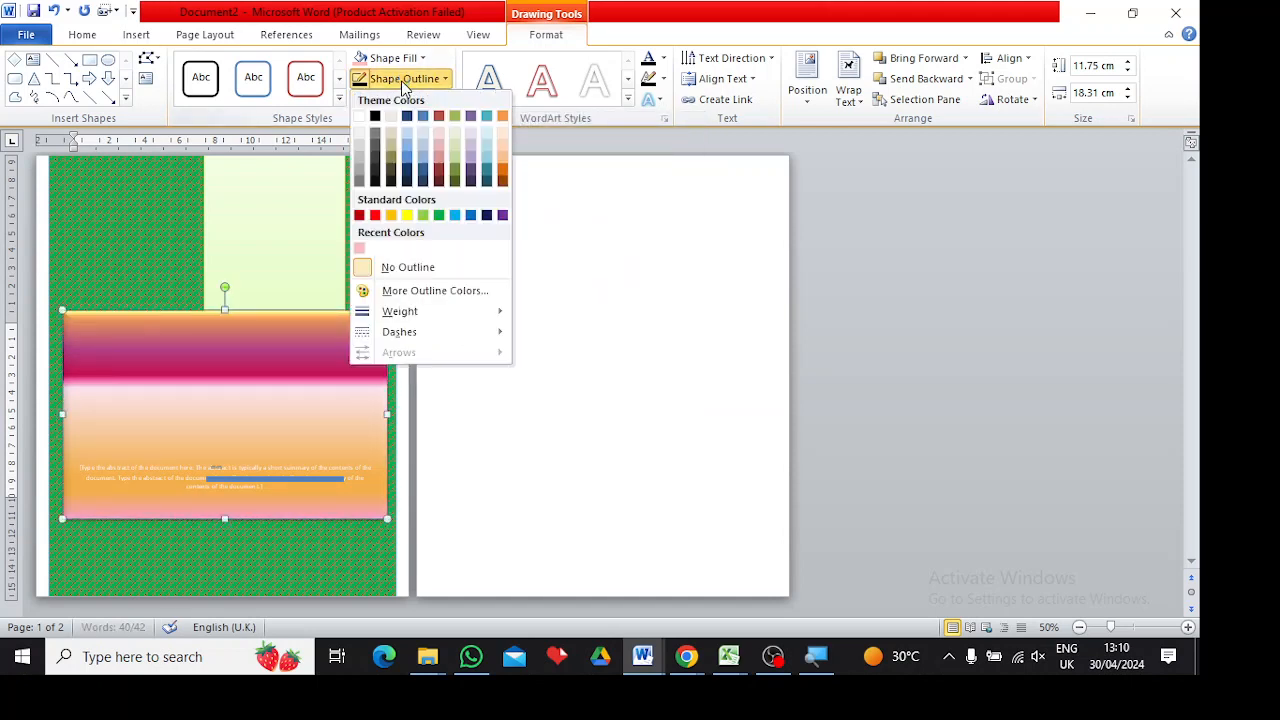
{"action": "left_click", "coordinate": [337, 121]}
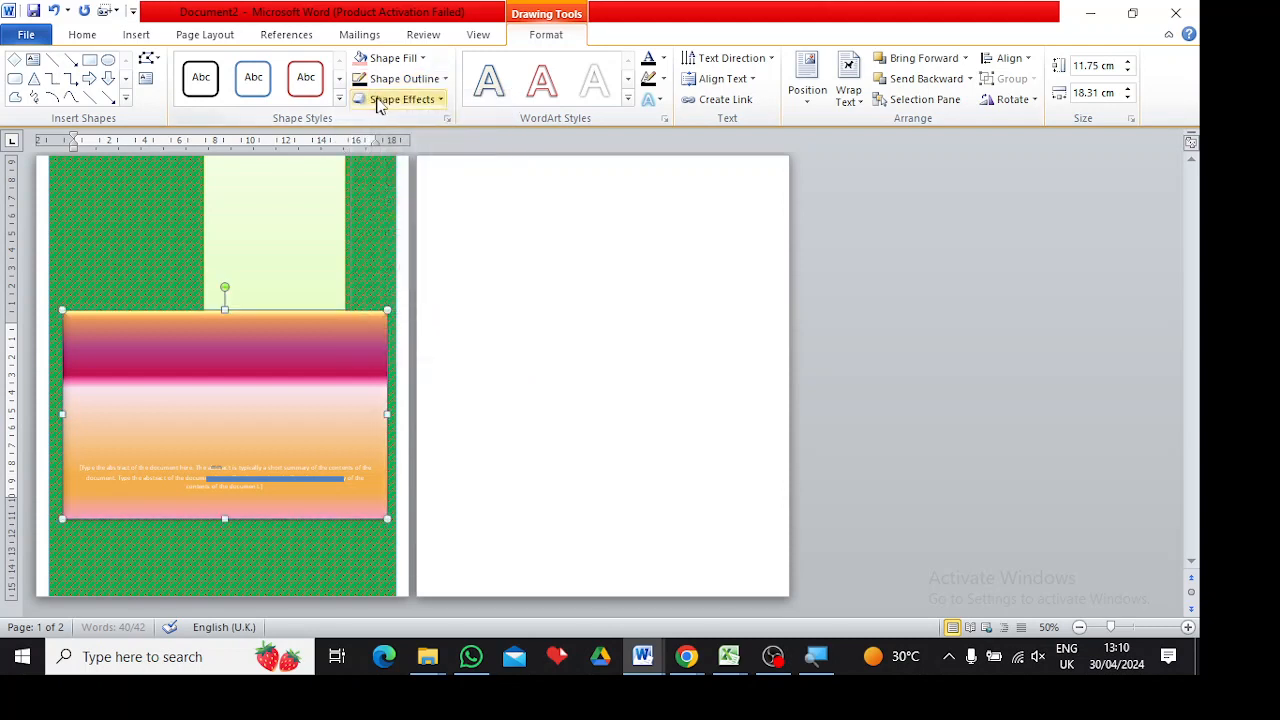
Apply the flat, tilted 3-D slab preset effect to the abstract box and bring up the preset effects again.
{"action": "left_click", "coordinate": [380, 102]}
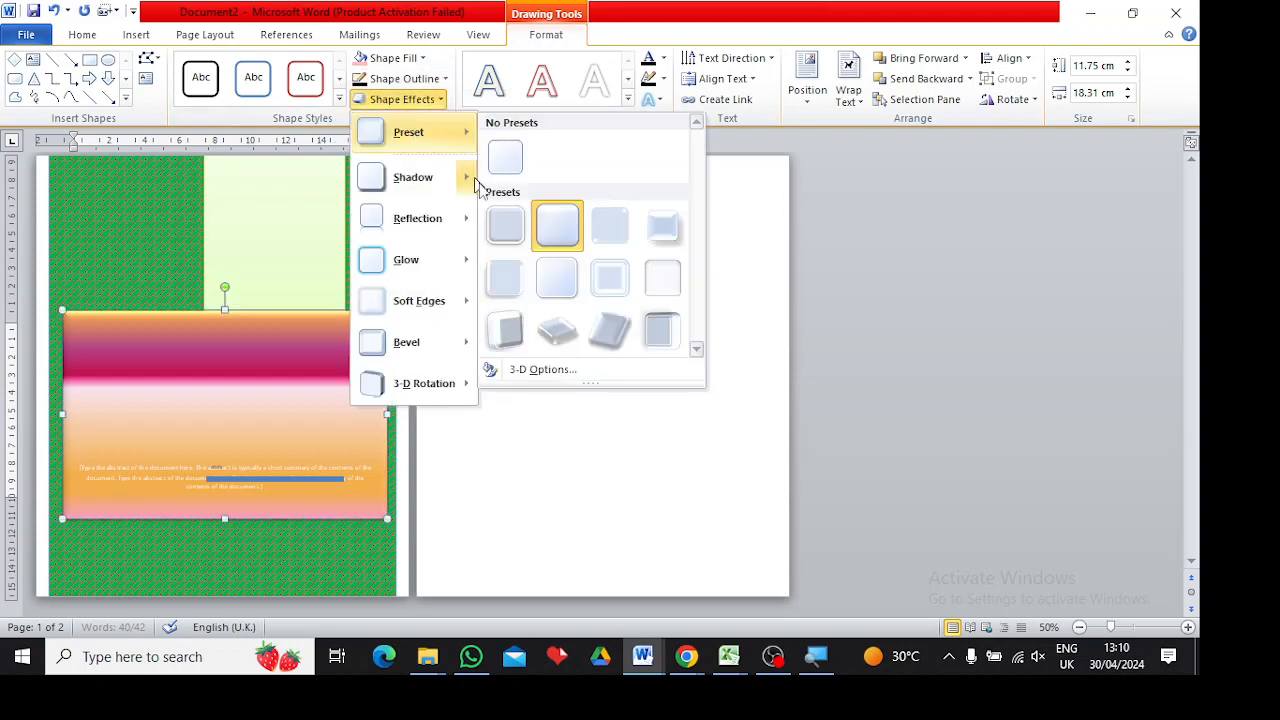
{"action": "left_click", "coordinate": [559, 332]}
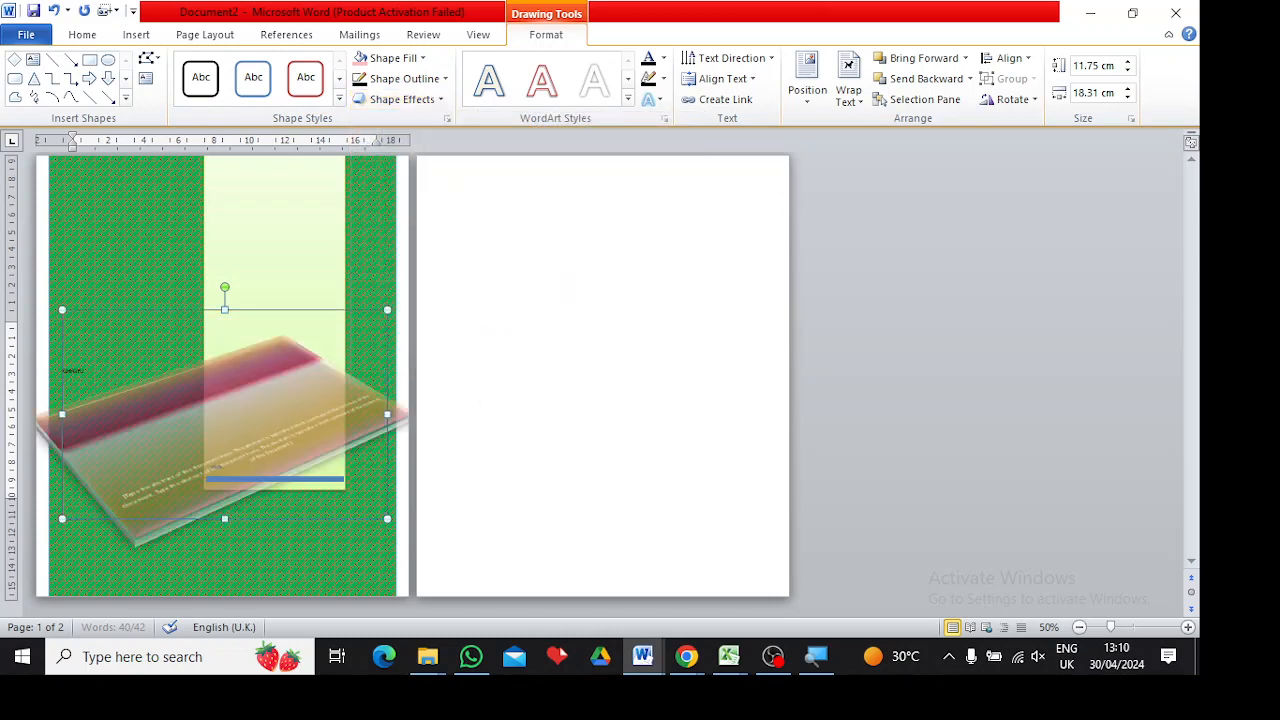
{"action": "left_click", "coordinate": [398, 101]}
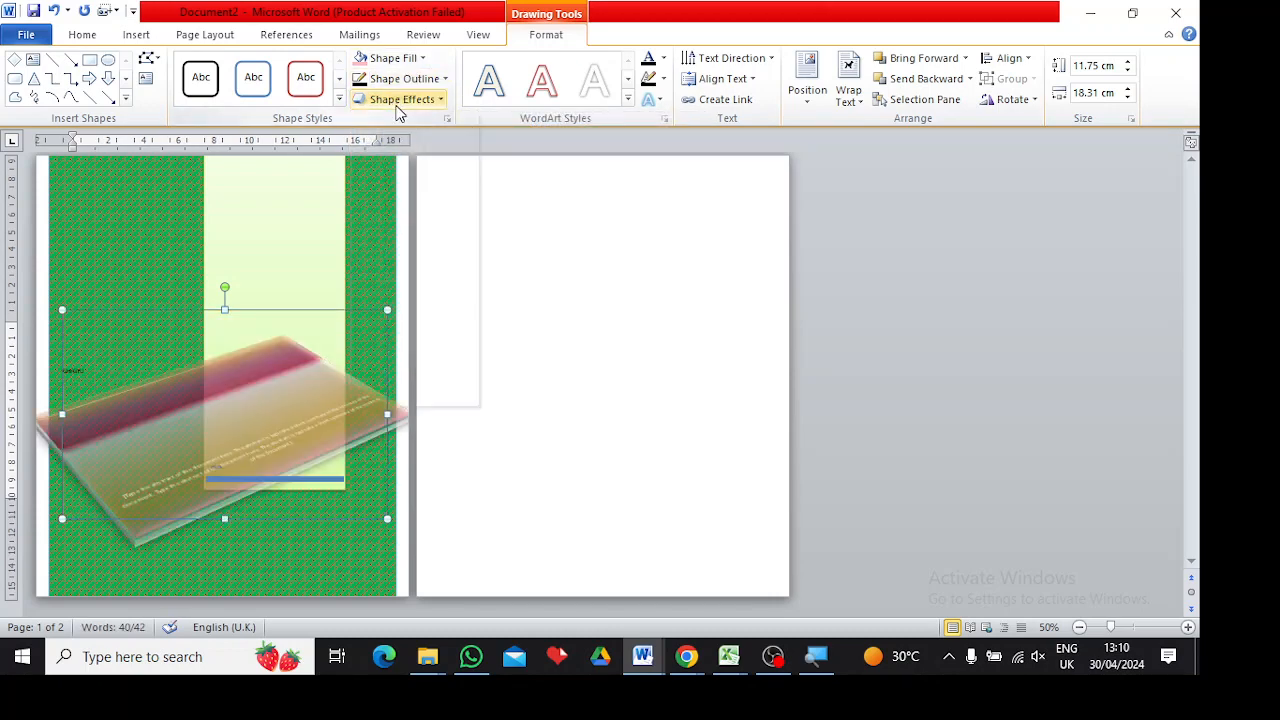
{"action": "mouse_move", "coordinate": [423, 134]}
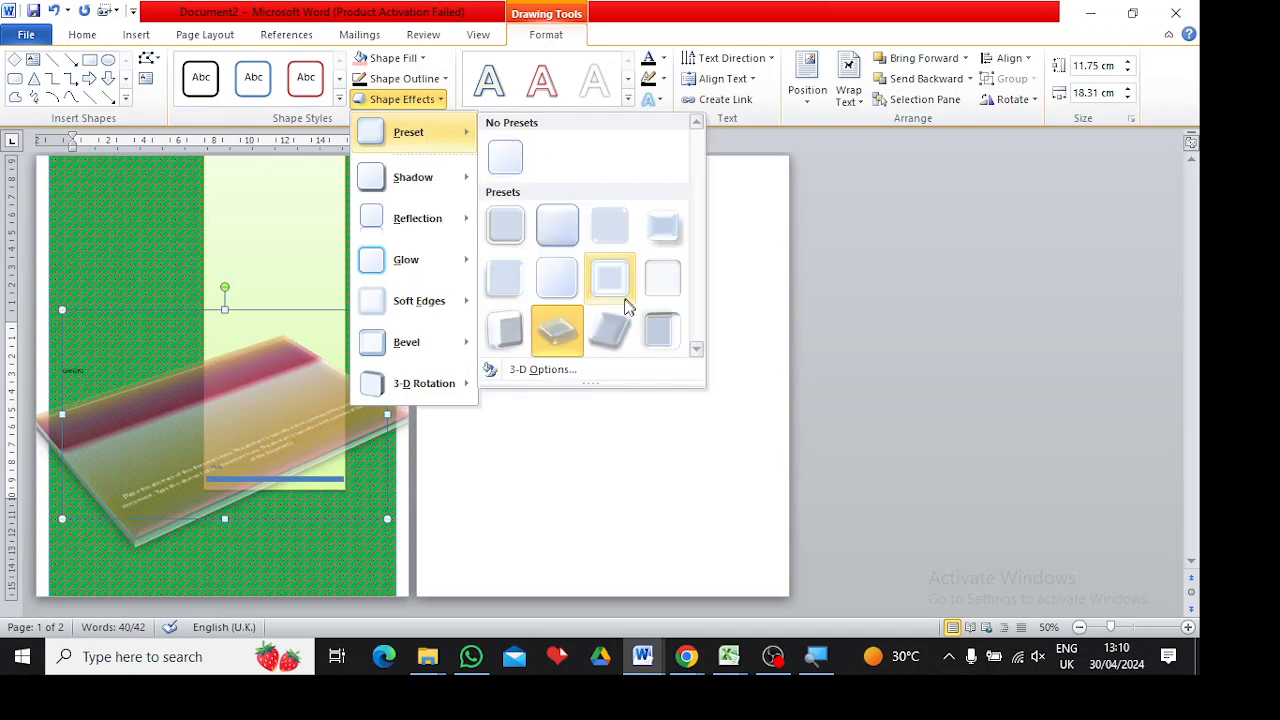